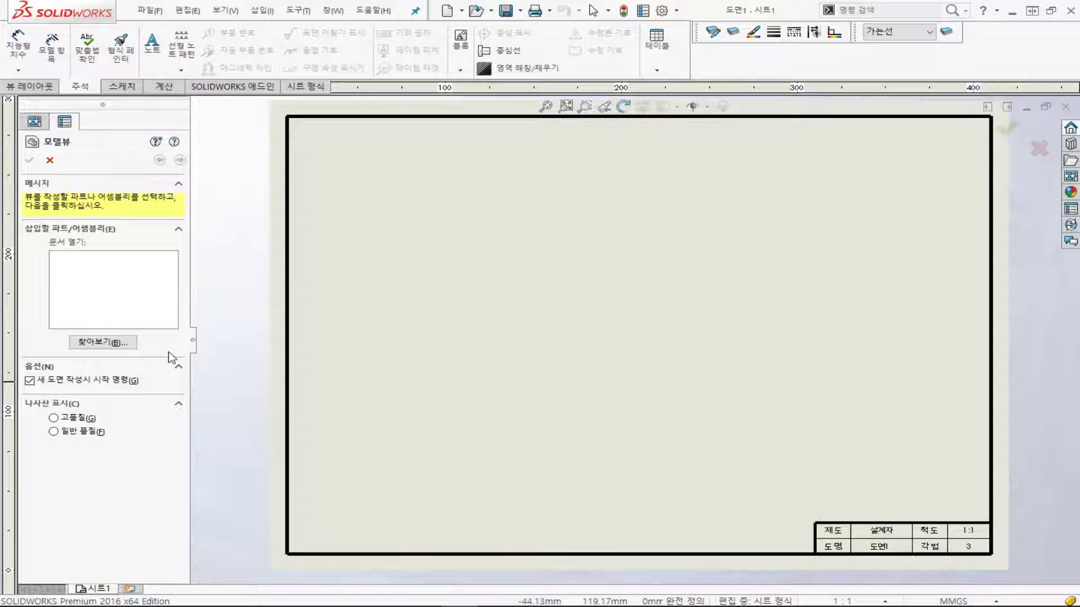
# Dismiss the initial Model View command and insert 파트1 from the design library's Project drawing folder into the sheet
pyautogui.click(50, 161)
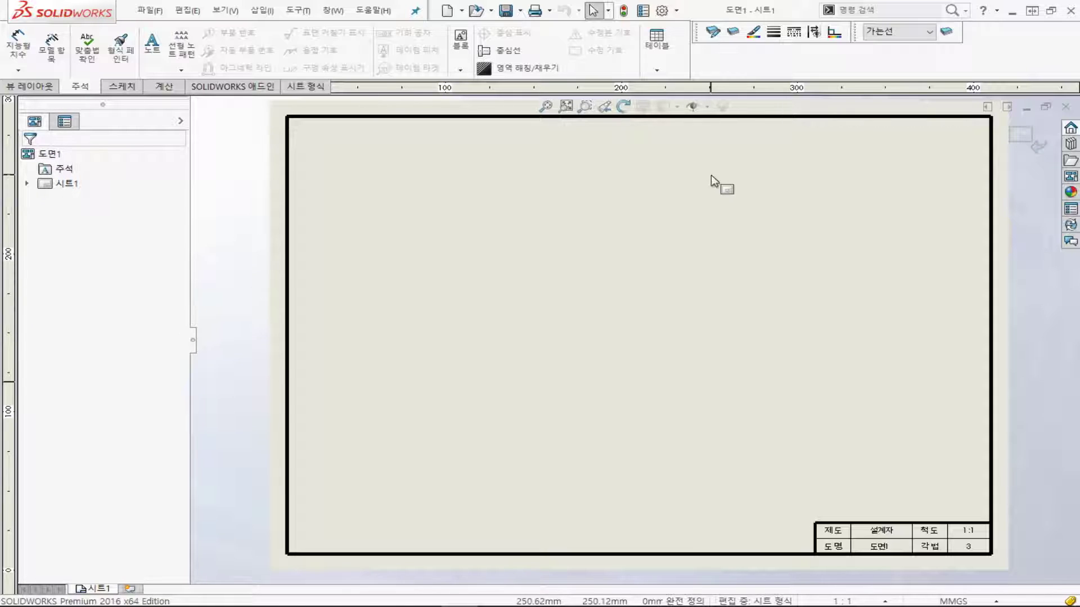
pyautogui.click(1070, 142)
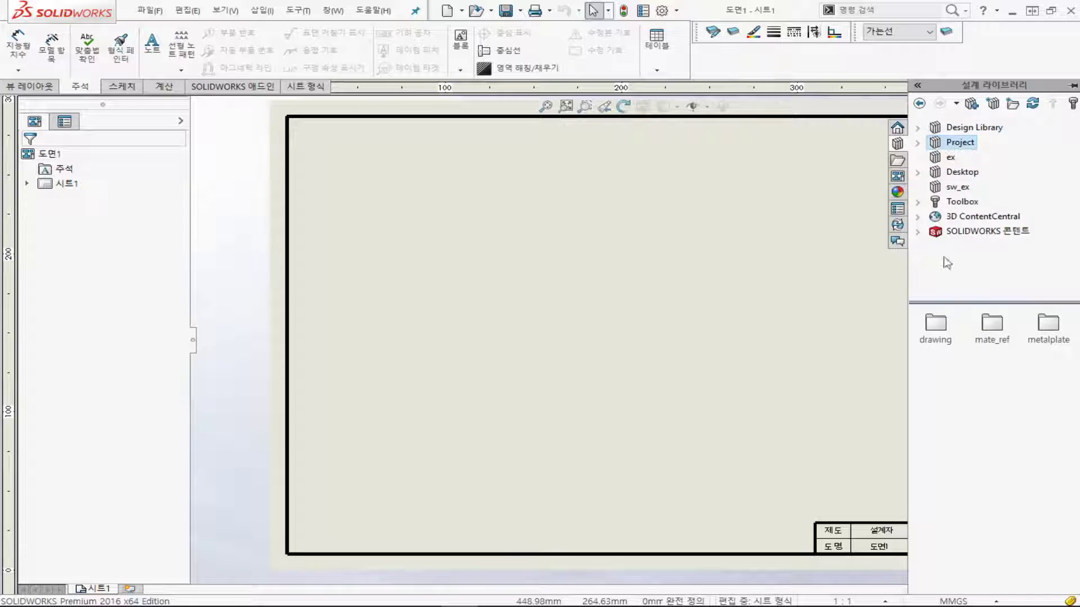
pyautogui.click(936, 327)
pyautogui.doubleClick(936, 328)
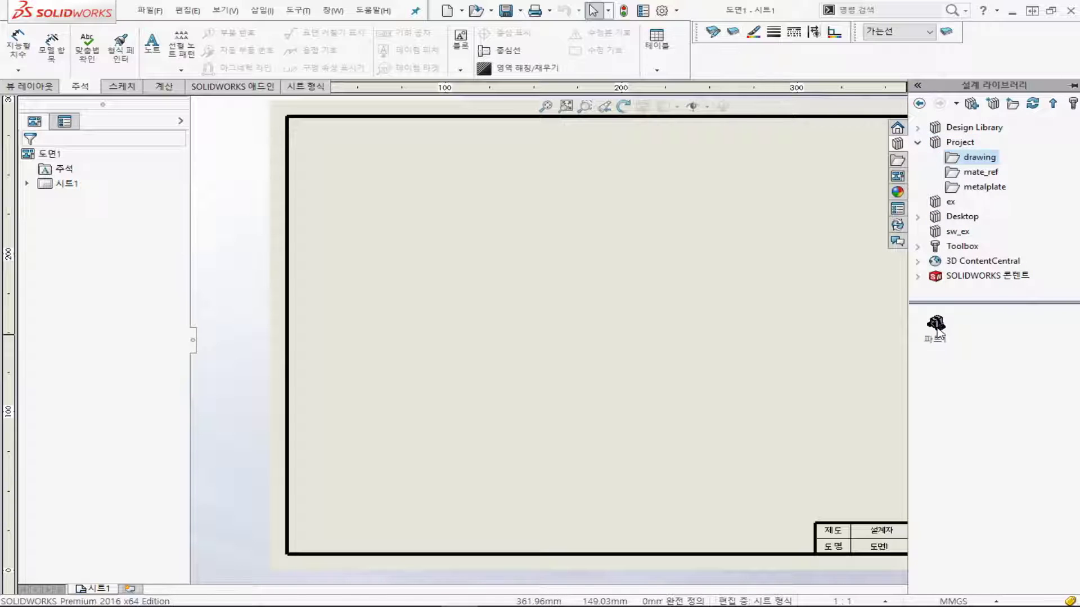
pyautogui.click(936, 329)
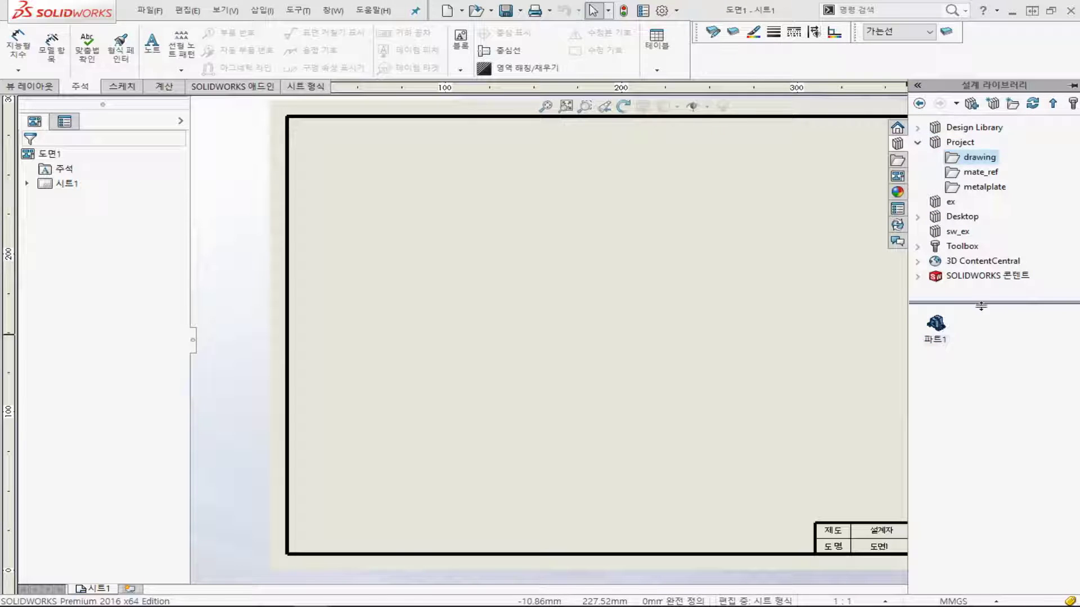
pyautogui.click(935, 325)
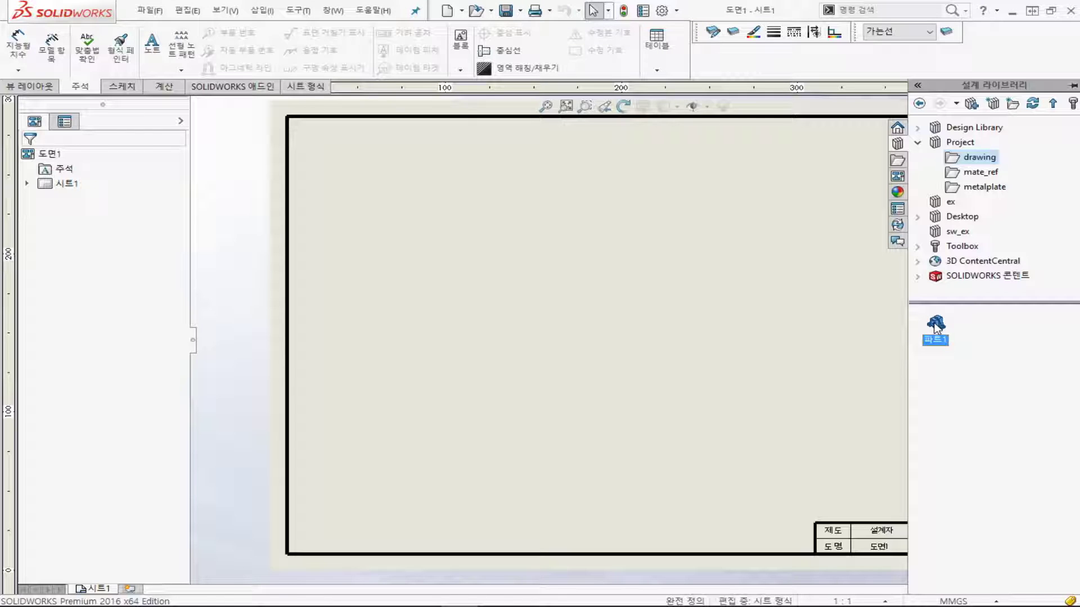
pyautogui.moveTo(936, 327)
pyautogui.mouseDown()
pyautogui.moveTo(706, 313)
pyautogui.moveTo(497, 251)
pyautogui.moveTo(397, 261)
pyautogui.mouseUp()
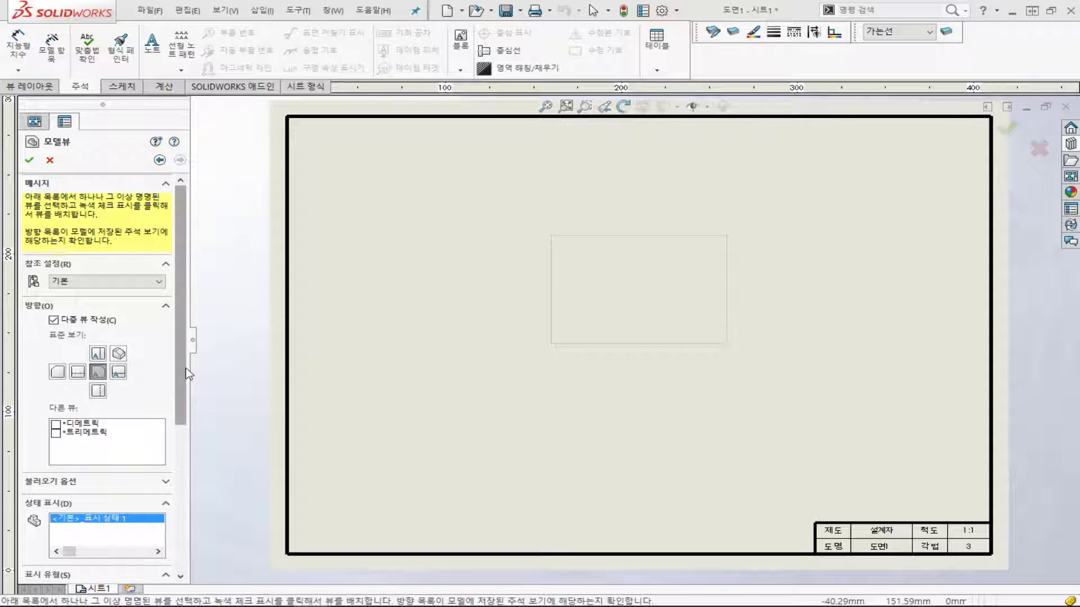
# Add the top, right and isometric orientations to the front view and create all four views of 파트1 together
pyautogui.moveTo(186, 368); pyautogui.dragTo(179, 444)
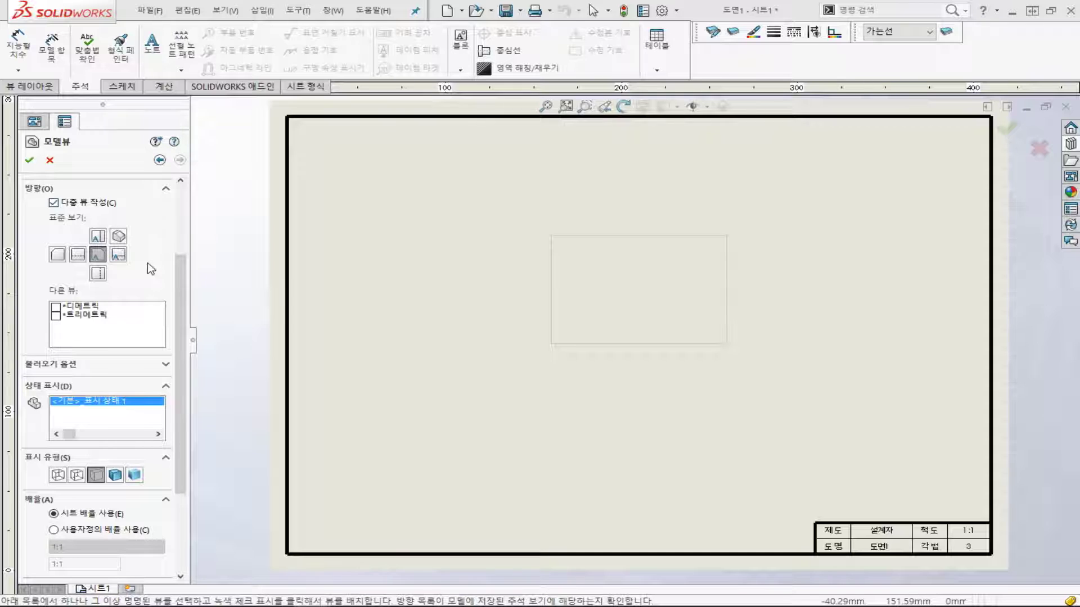
pyautogui.click(98, 236)
pyautogui.click(117, 256)
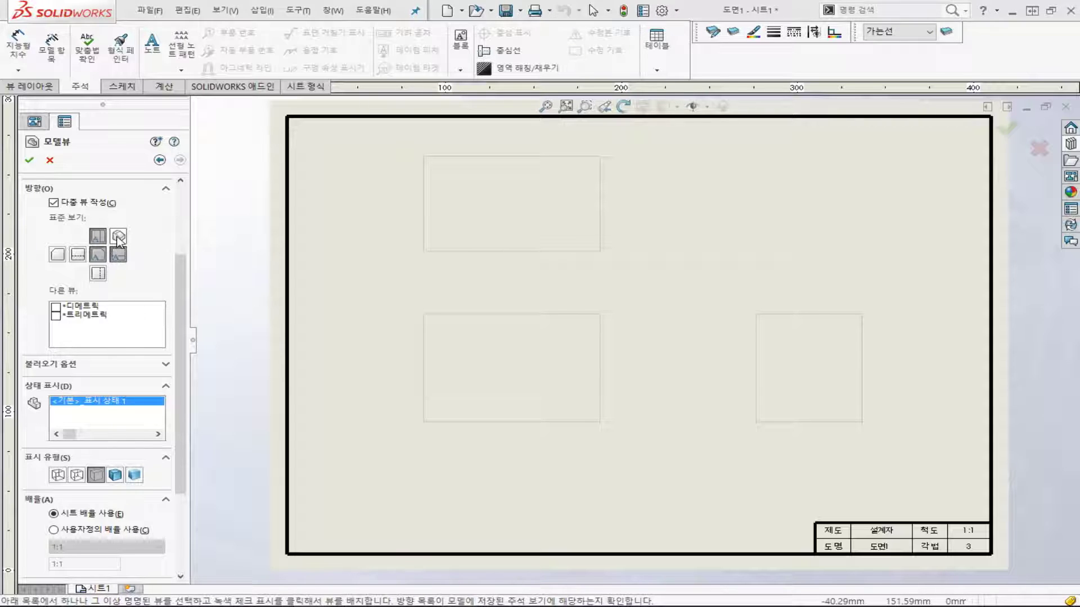
pyautogui.click(118, 237)
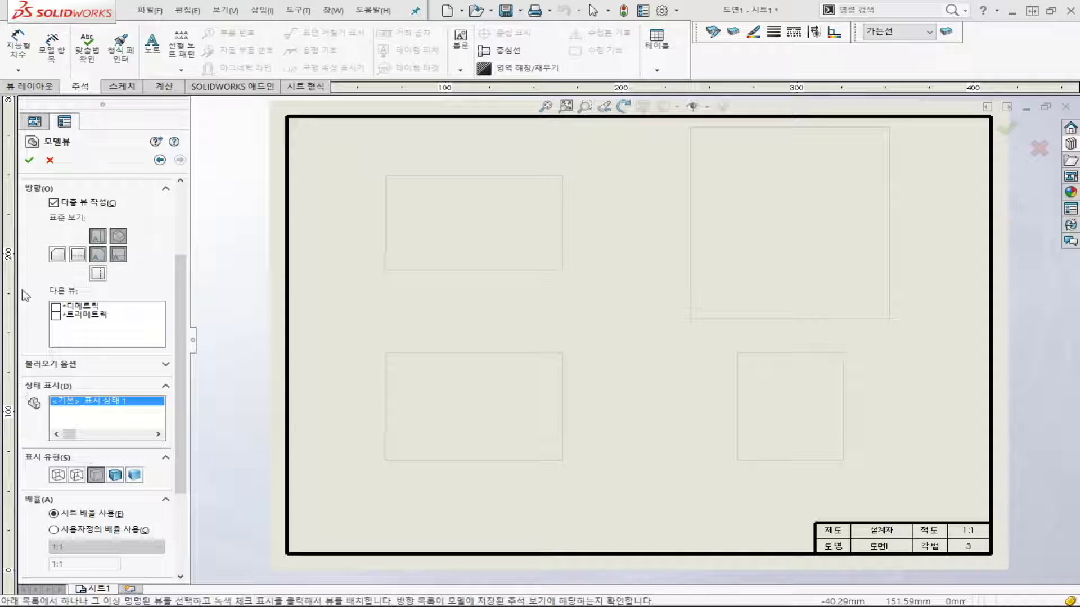
pyautogui.click(29, 160)
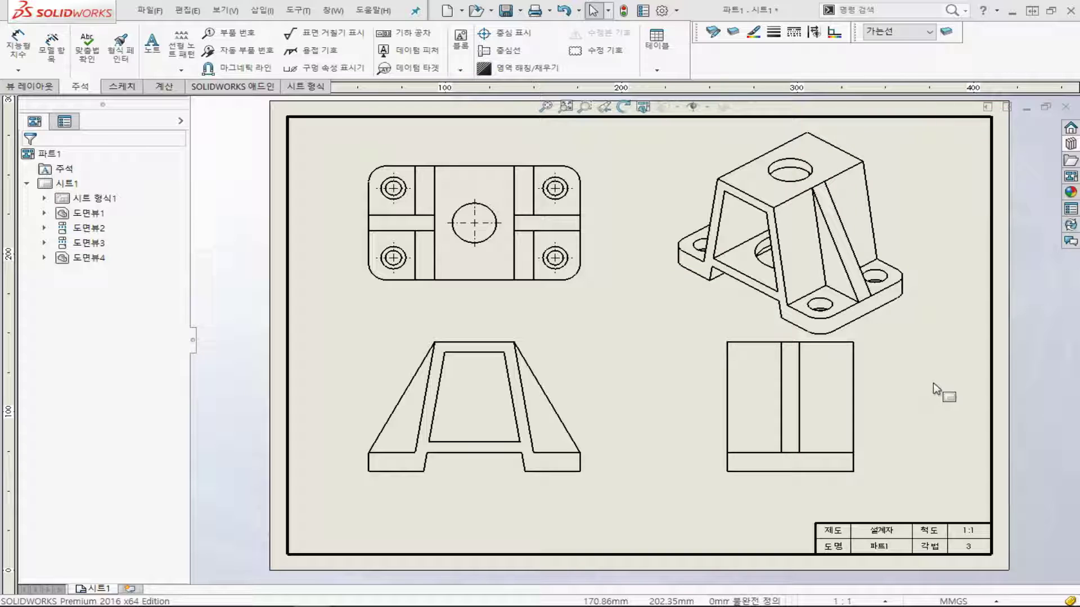
# Set the sheet scale to 1:2 in the sheet properties
pyautogui.rightClick(946, 194)
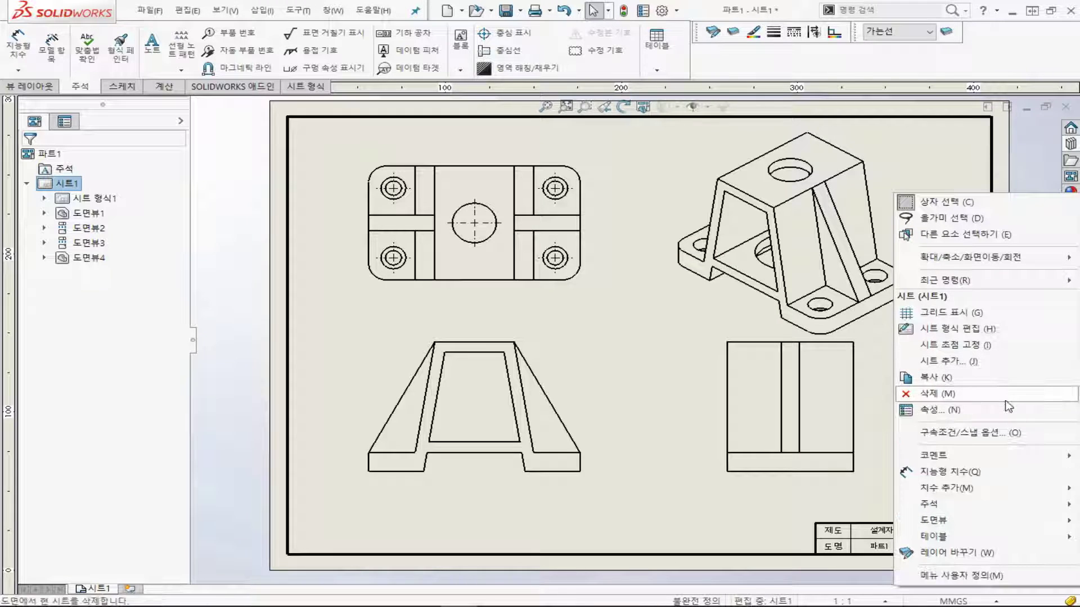
pyautogui.click(950, 409)
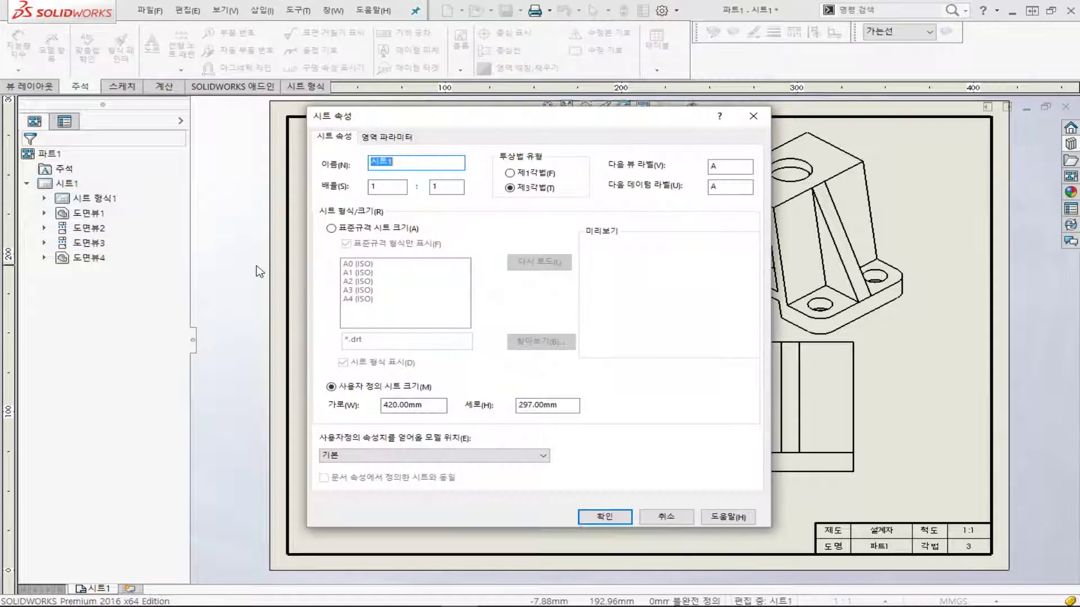
pyautogui.doubleClick(456, 187)
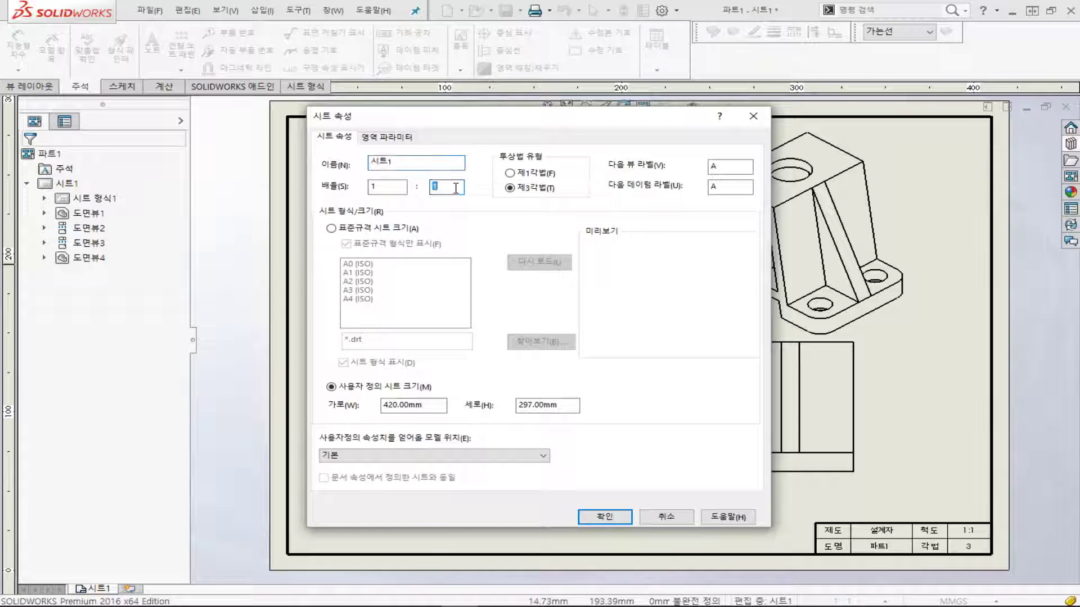
pyautogui.write('2')
pyautogui.click(596, 516)
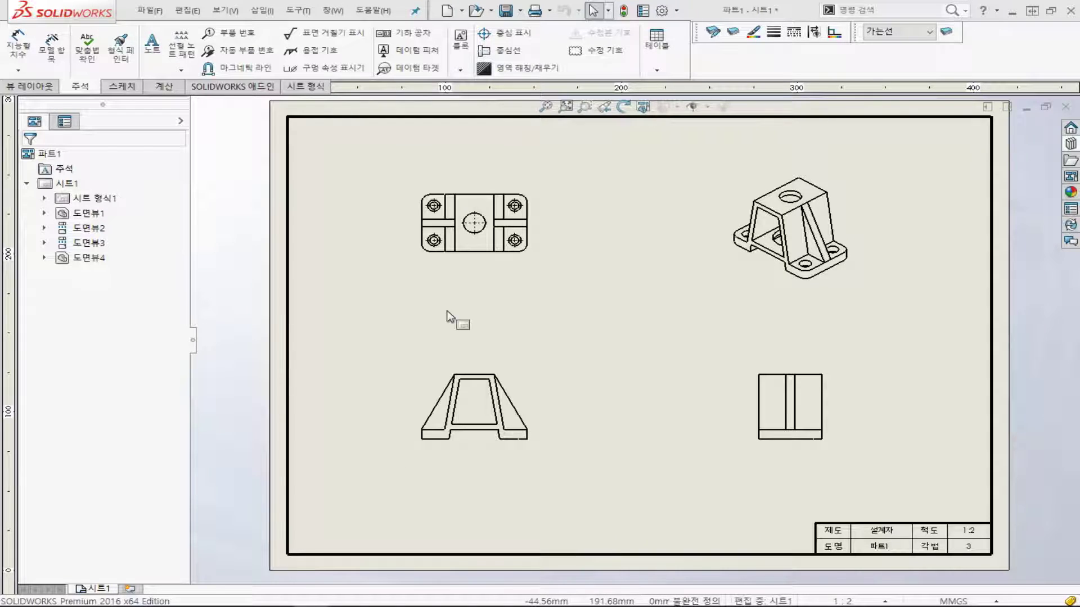
# Create a new drawing from the sheet template, dismiss the Model View command and leave sheet format editing
pyautogui.click(445, 11)
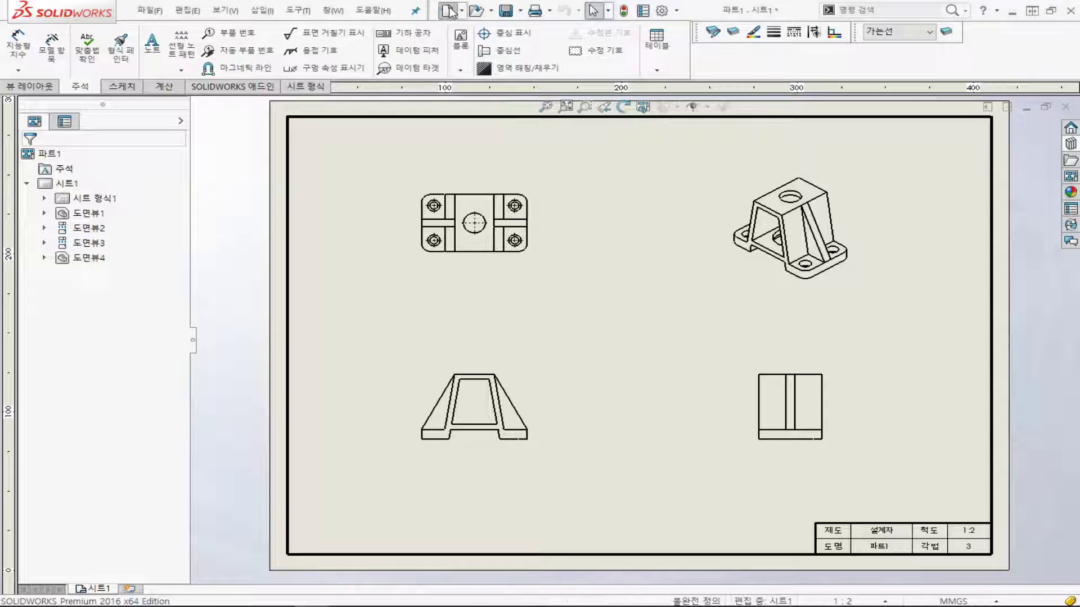
pyautogui.click(451, 171)
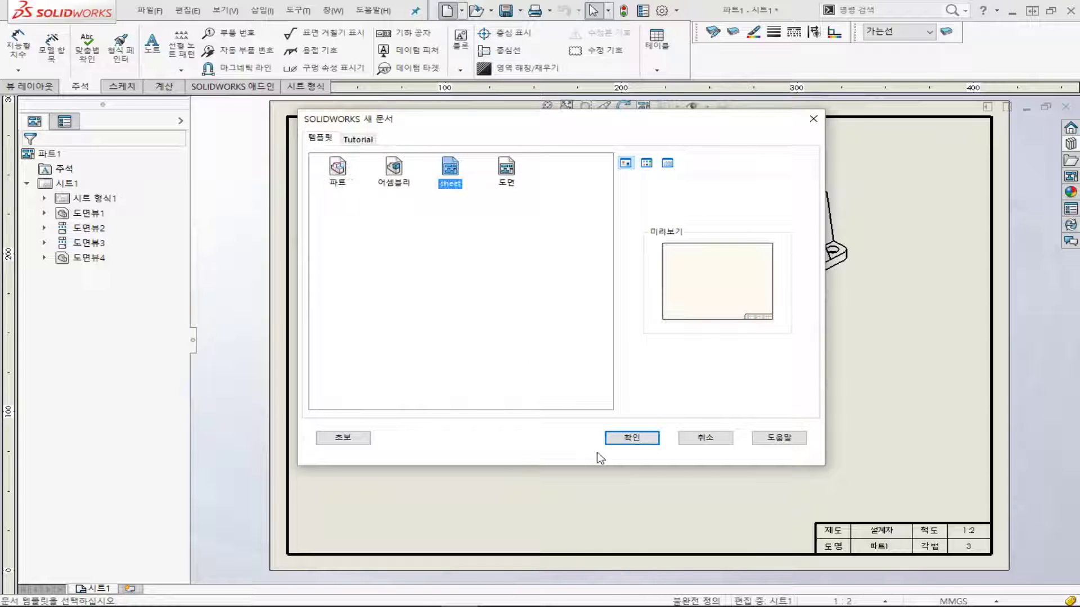
pyautogui.click(626, 441)
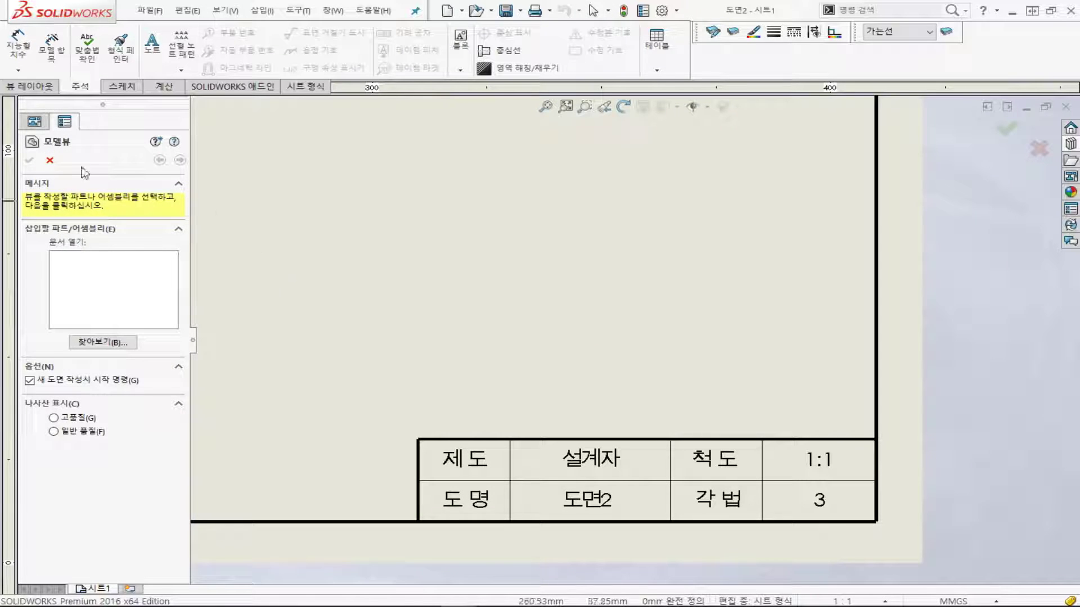
pyautogui.click(50, 160)
pyautogui.click(544, 107)
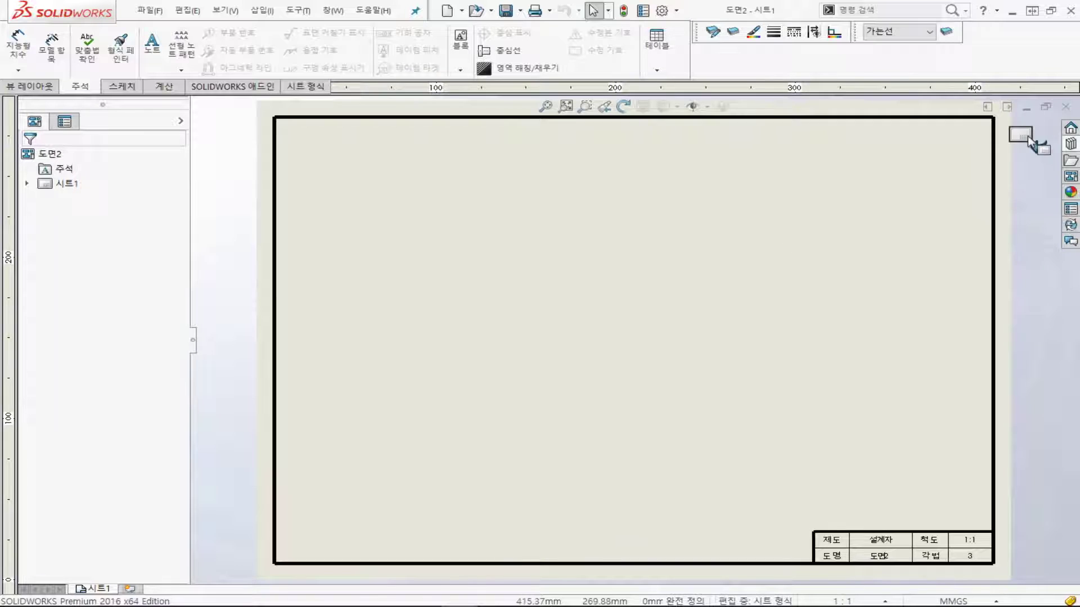
pyautogui.click(1037, 143)
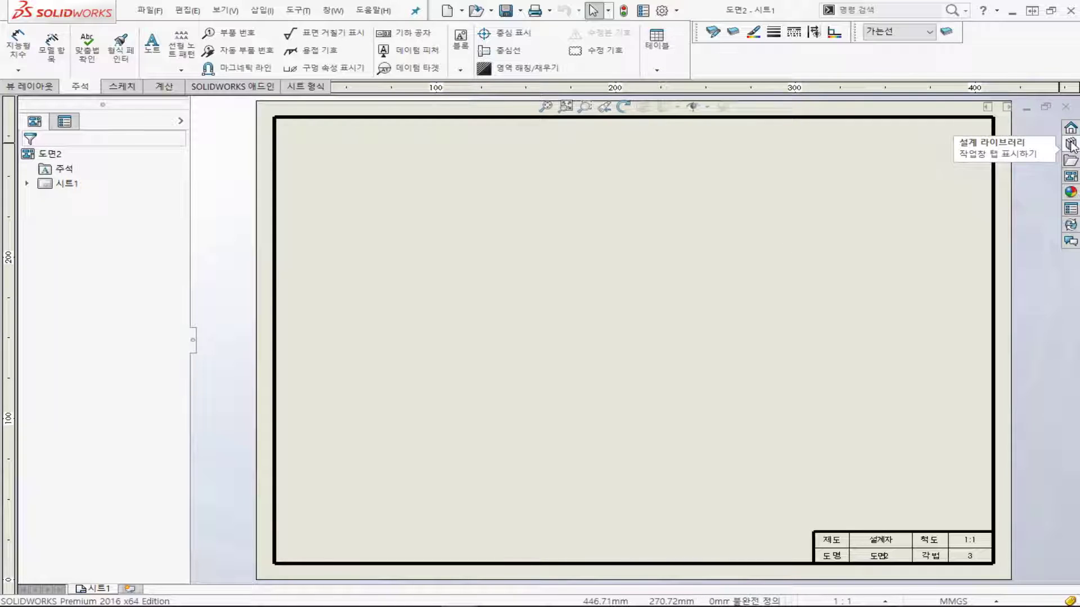
# Insert 파트1 from the design library with multiple-view creation turned off and place its front view in the sheet's lower-left area
pyautogui.click(1072, 145)
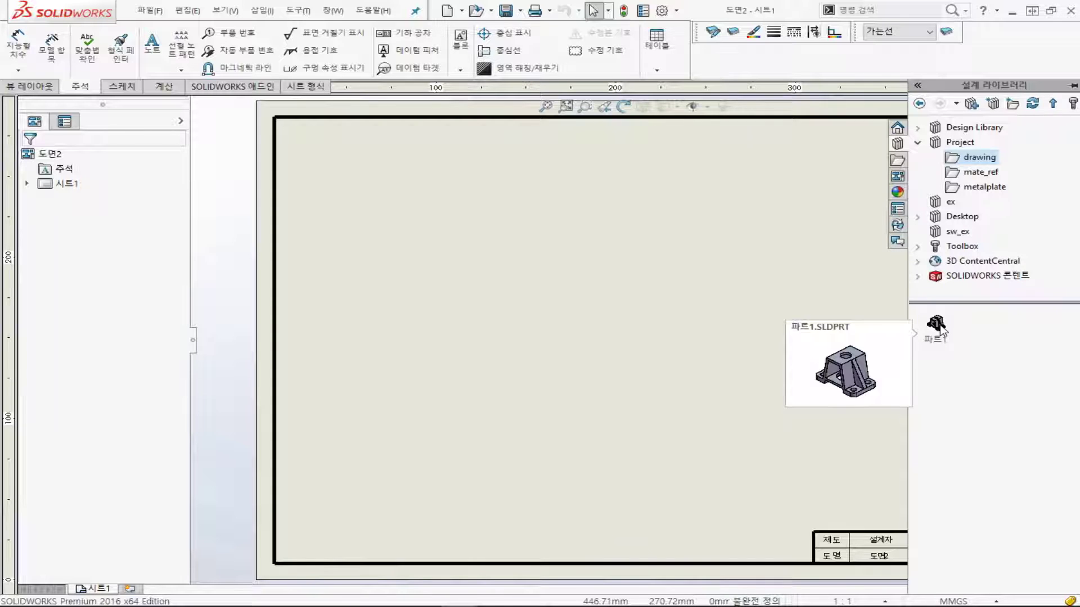
pyautogui.moveTo(941, 329); pyautogui.dragTo(509, 318)
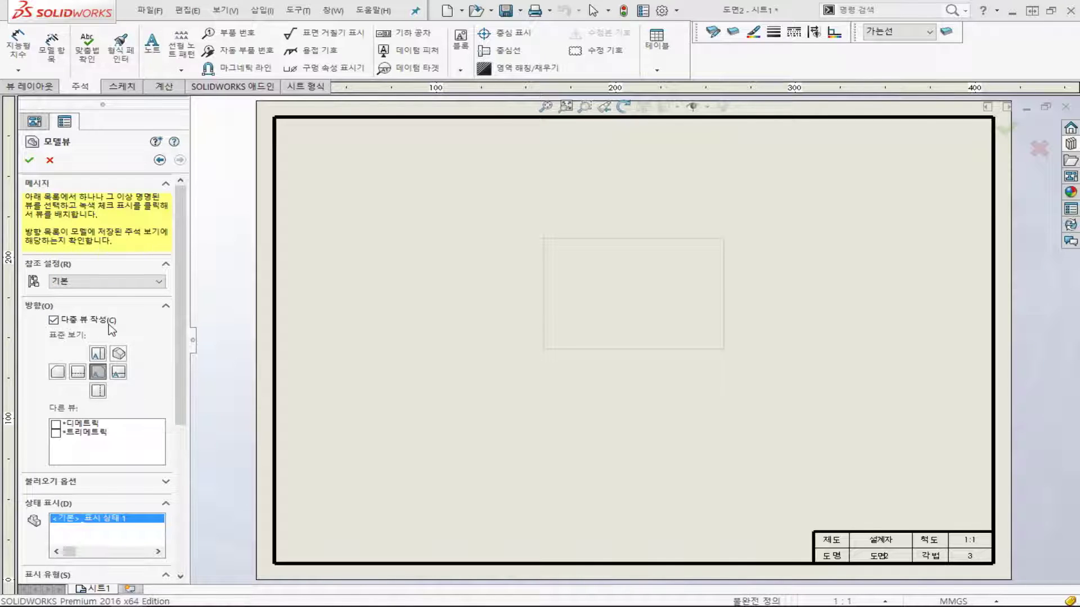
pyautogui.click(53, 320)
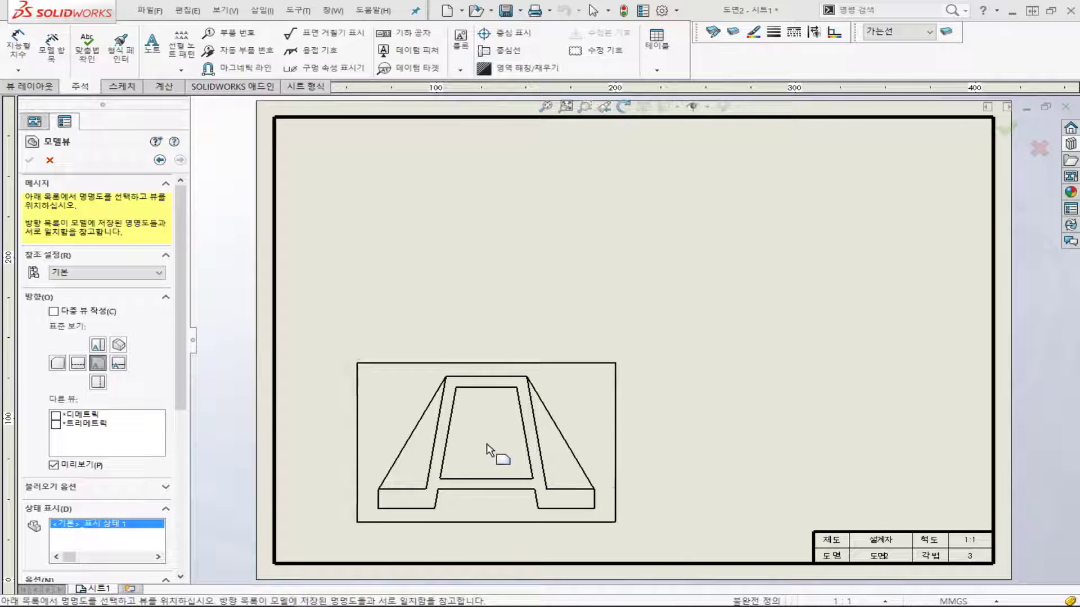
pyautogui.click(448, 443)
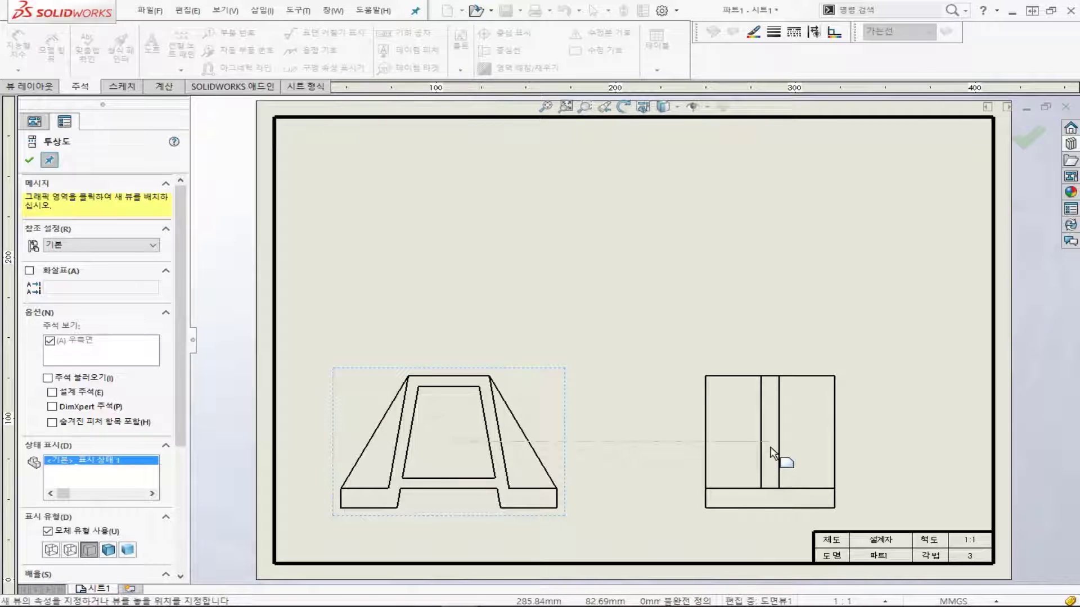
# Project a right view beside the front view, a top view above it and an isometric view diagonally up to the right
pyautogui.click(773, 453)
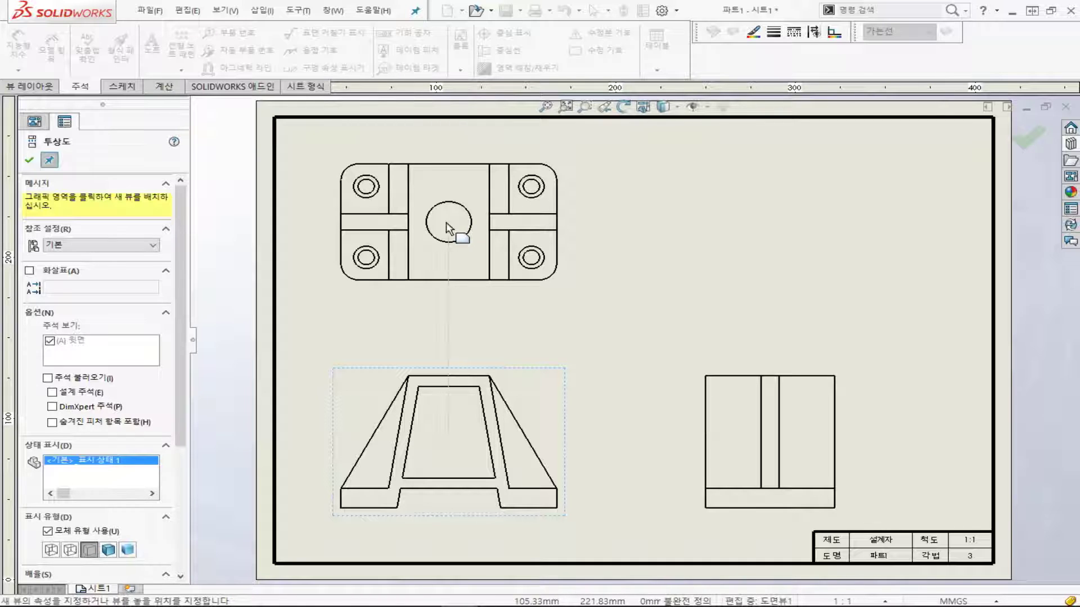
pyautogui.click(448, 228)
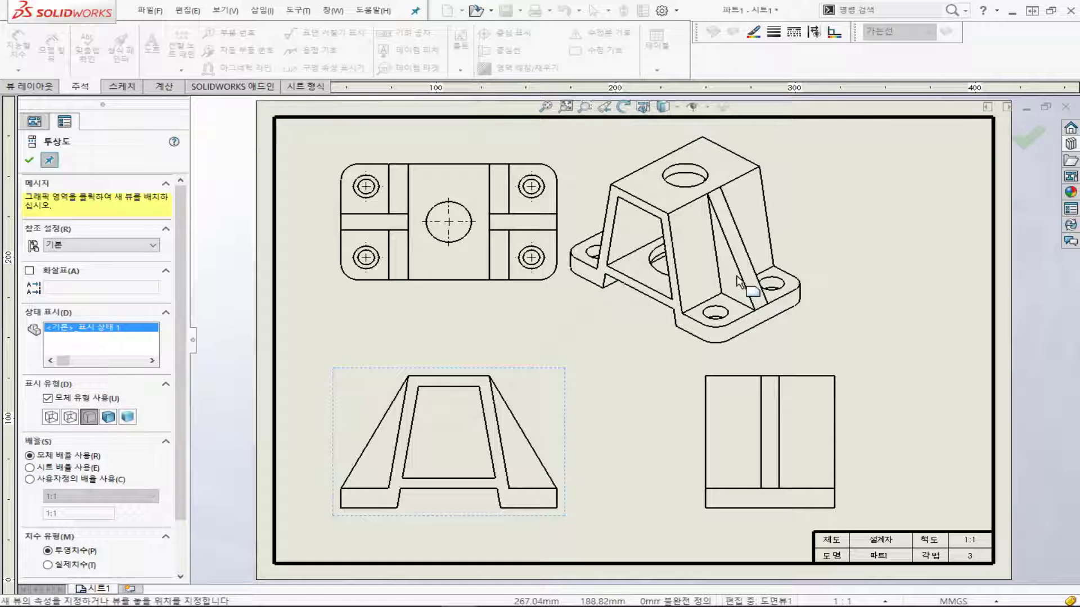
pyautogui.click(738, 281)
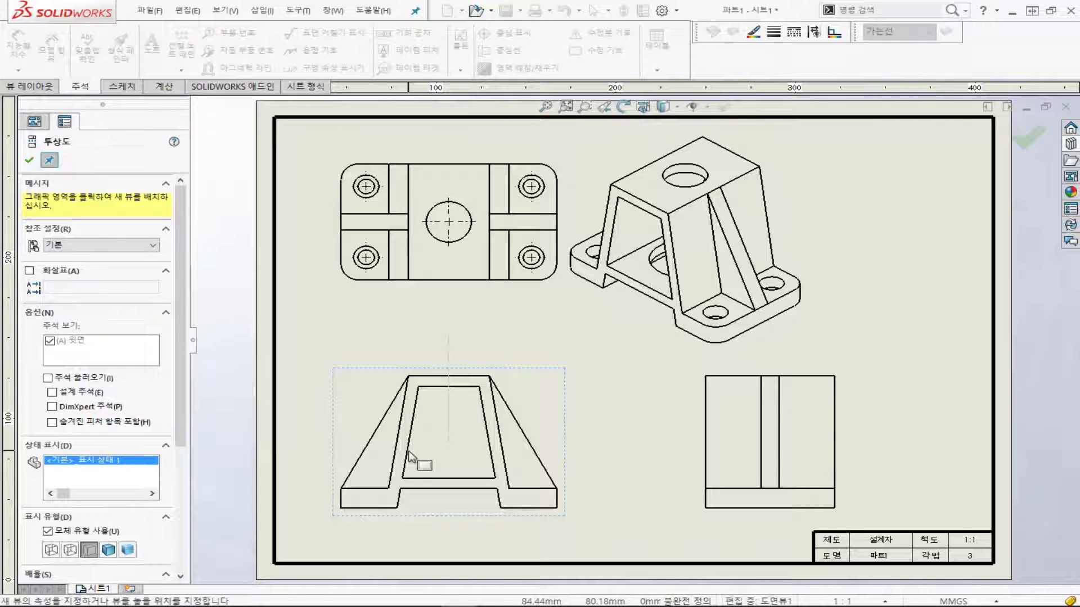
pyautogui.scroll(-3, 514, 452)
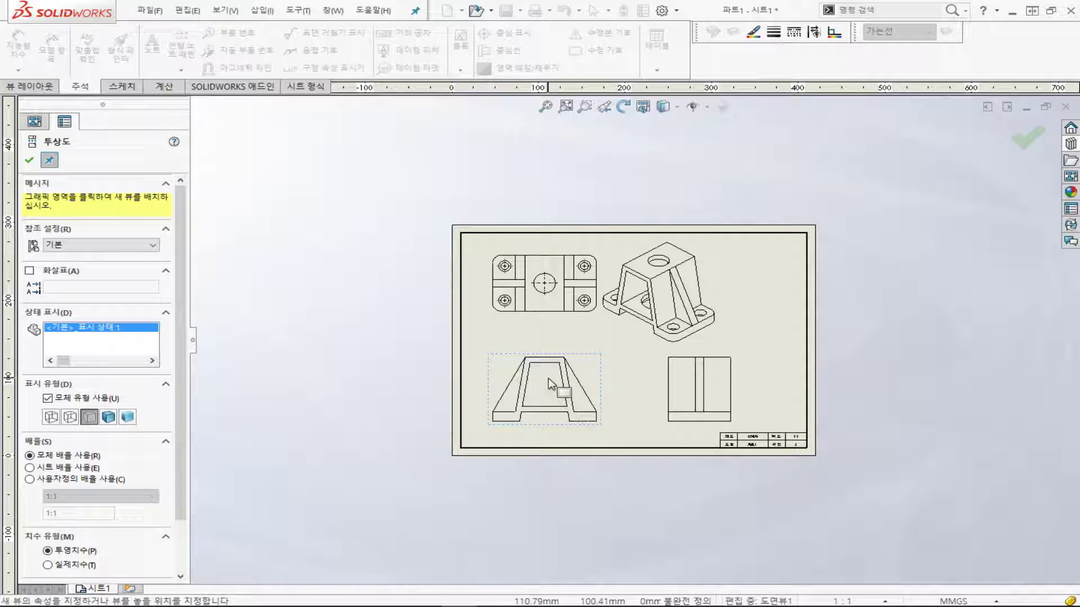
pyautogui.click(547, 107)
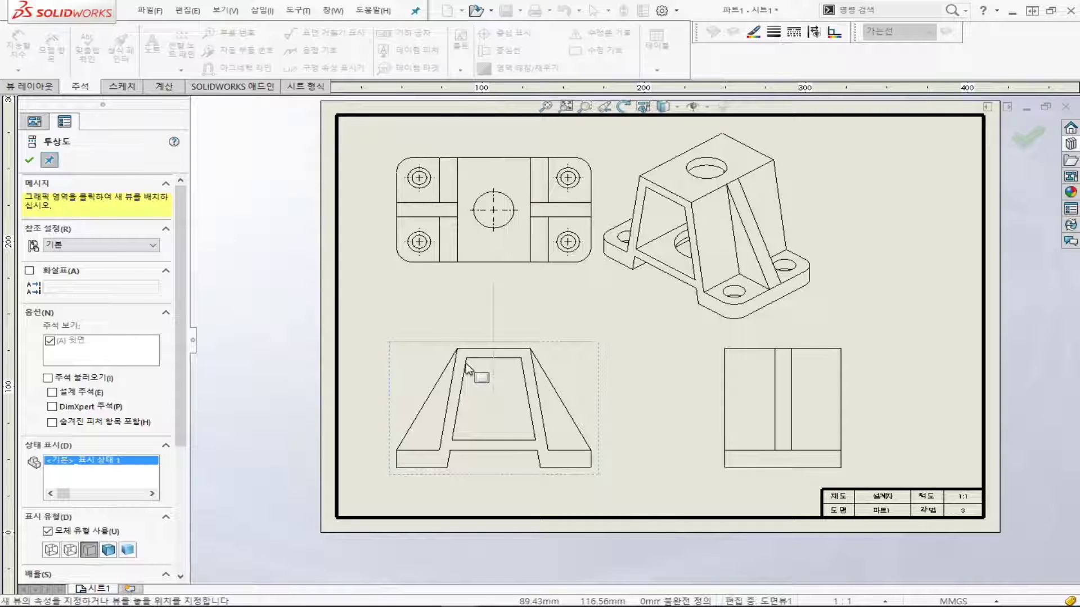
pyautogui.click(30, 162)
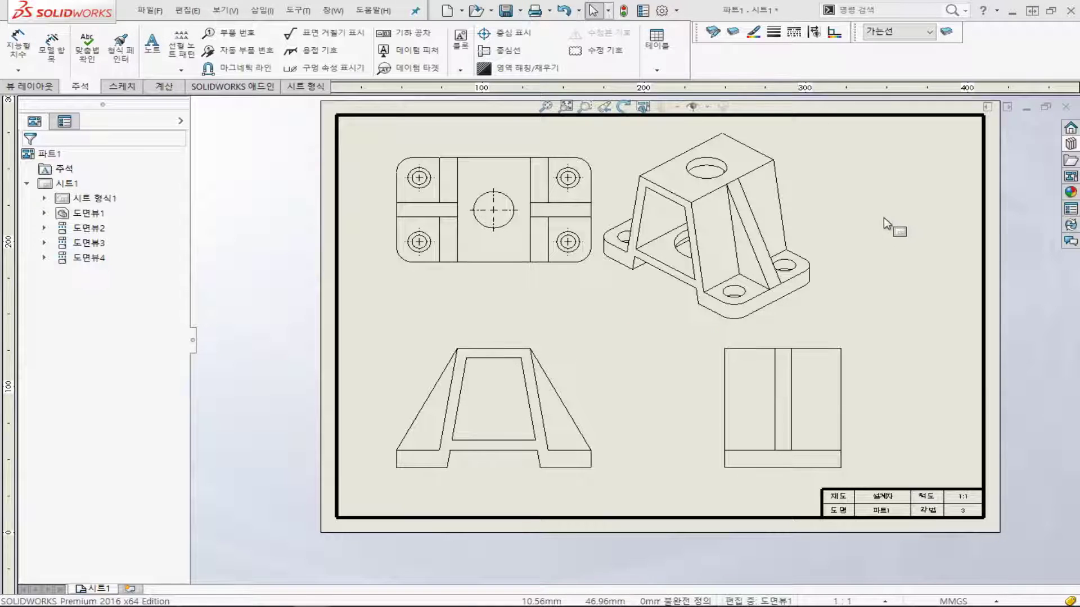
# Change the second drawing's sheet scale to 1:2 in its sheet properties
pyautogui.rightClick(899, 238)
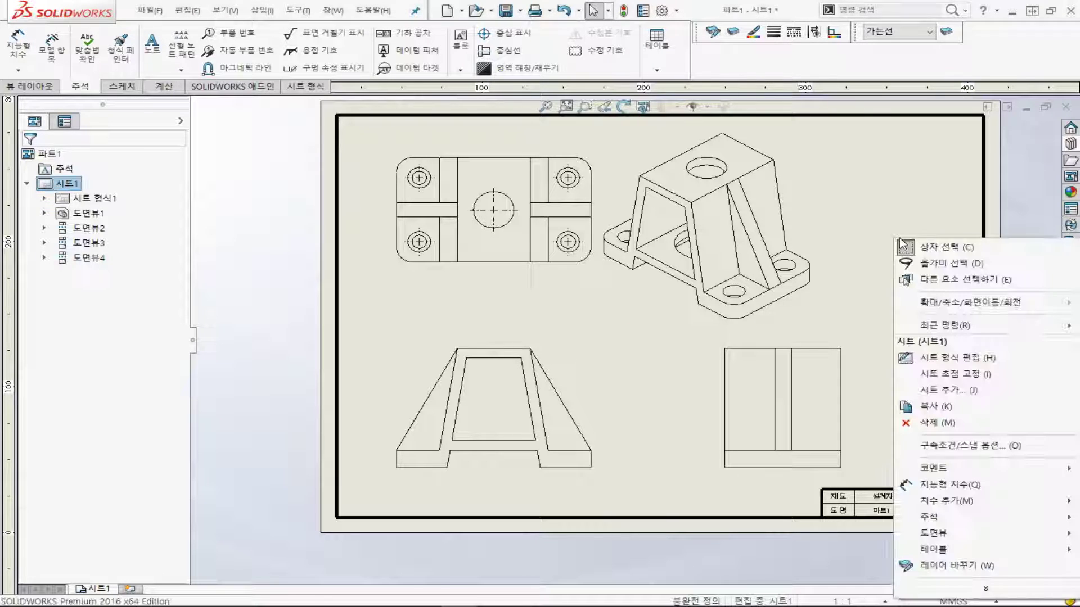
pyautogui.moveTo(981, 588)
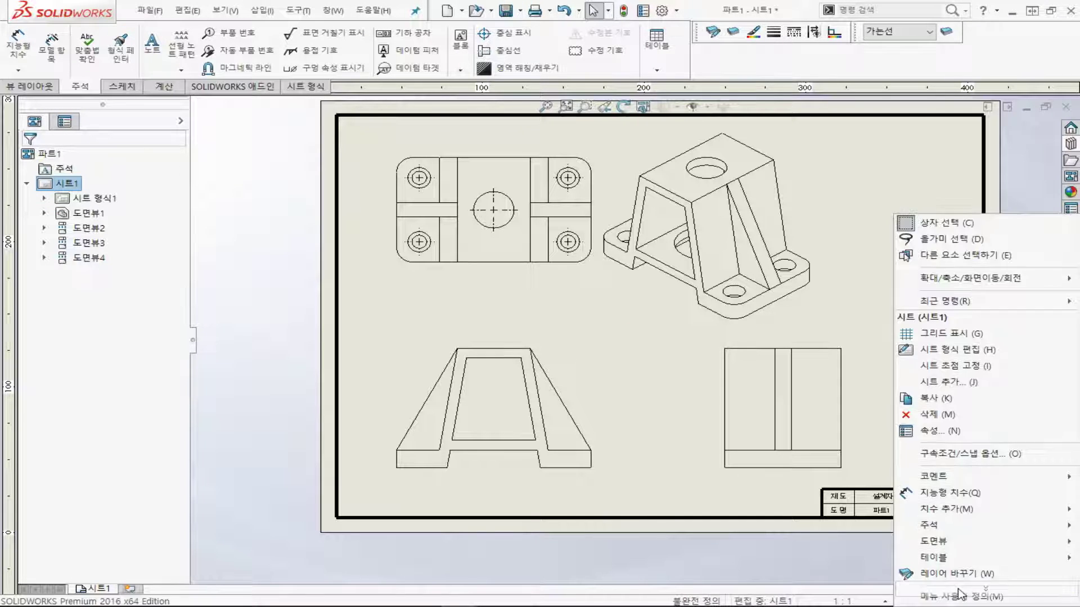
pyautogui.click(969, 432)
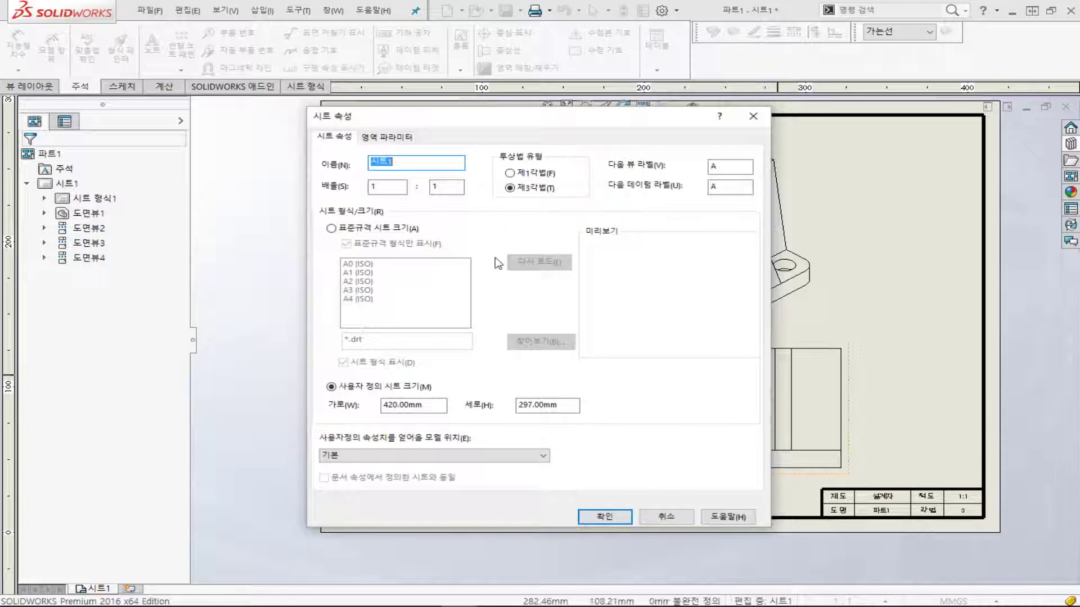
pyautogui.doubleClick(455, 190)
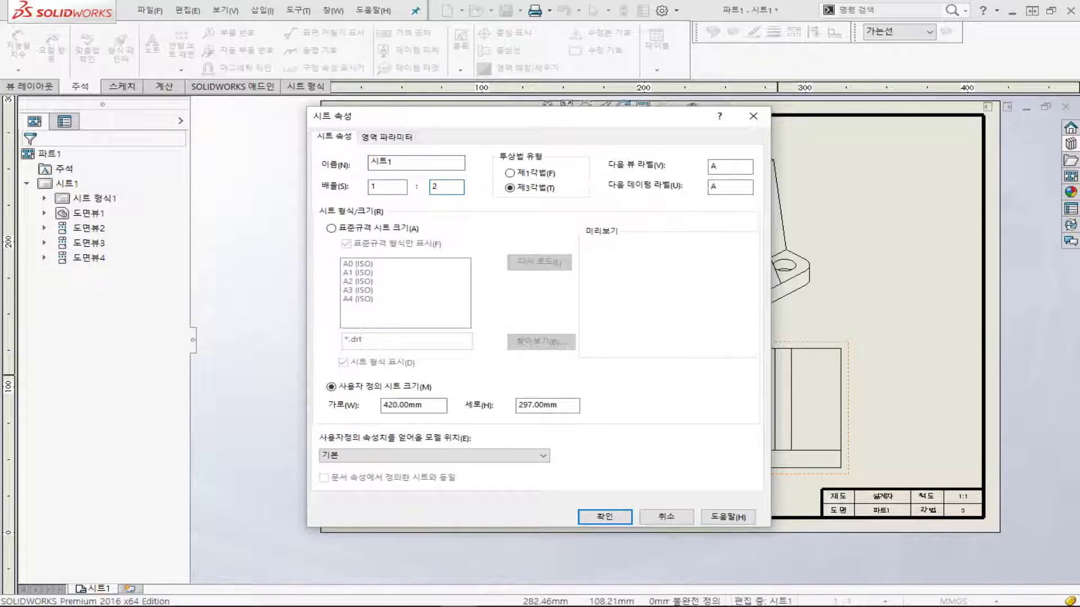
pyautogui.click(605, 516)
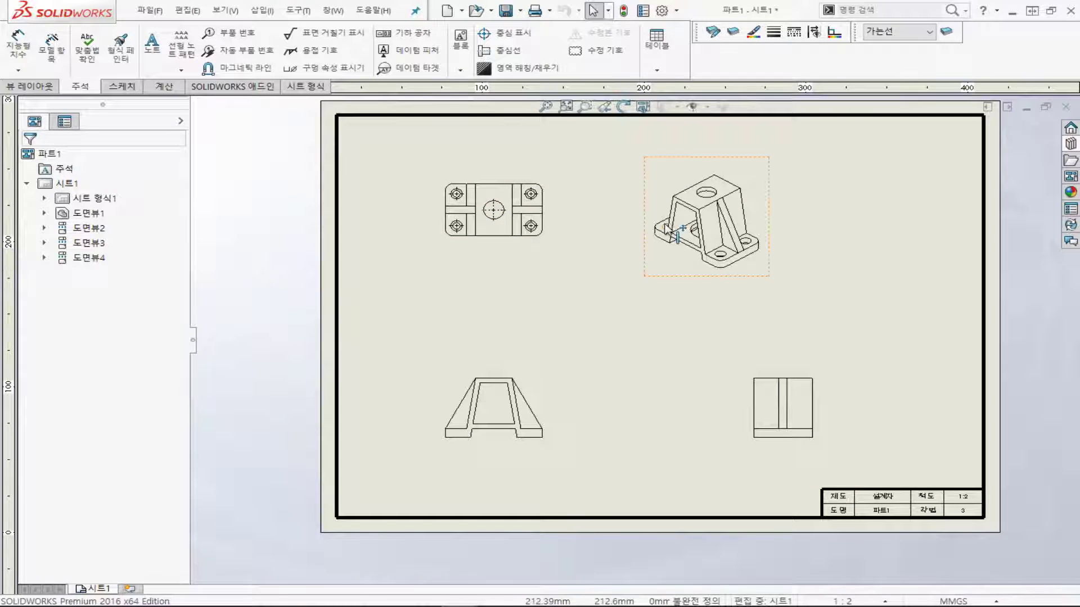
# Move the isometric view rightwards on the sheet so it sits above the right view
pyautogui.click(692, 231)
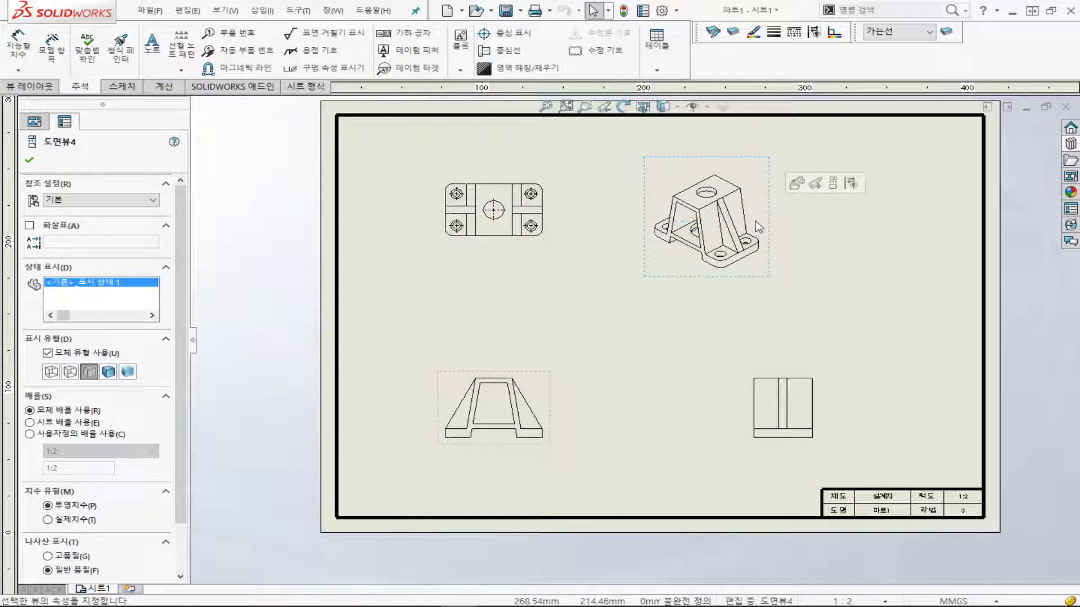
pyautogui.press('Escape')
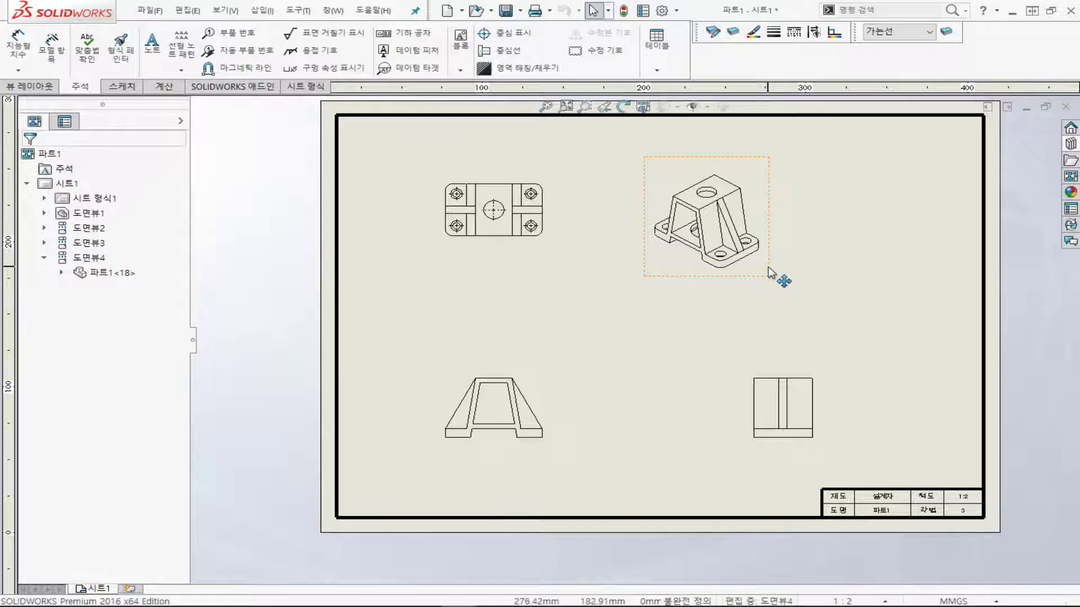
pyautogui.moveTo(776, 264); pyautogui.dragTo(830, 266)
pyautogui.press('Escape')
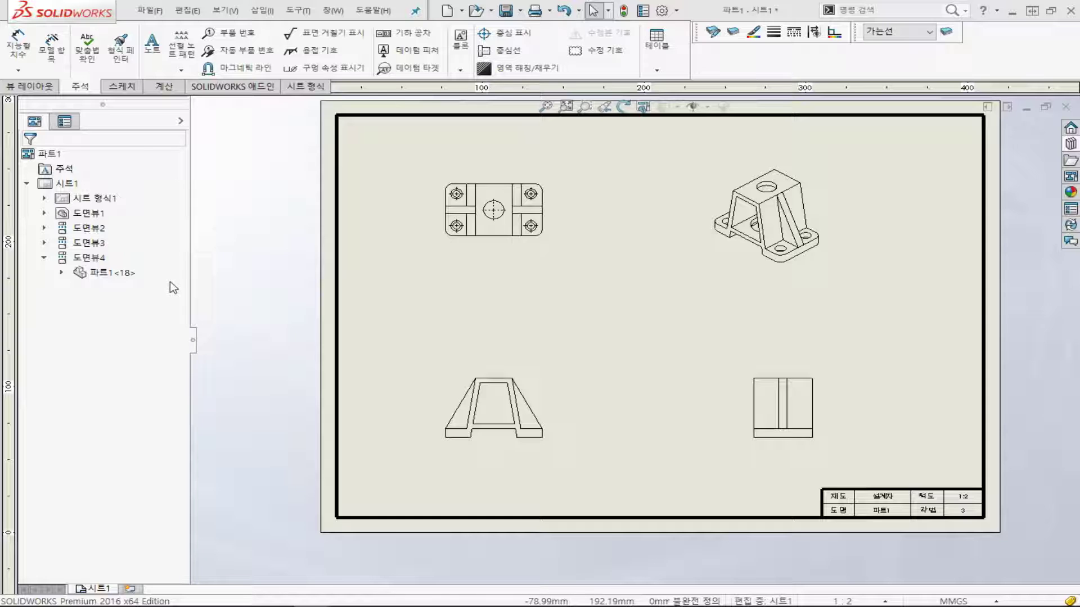
# Project three extra views from the top view: one to its left, one above it and an isometric one diagonally down to the left
pyautogui.click(34, 86)
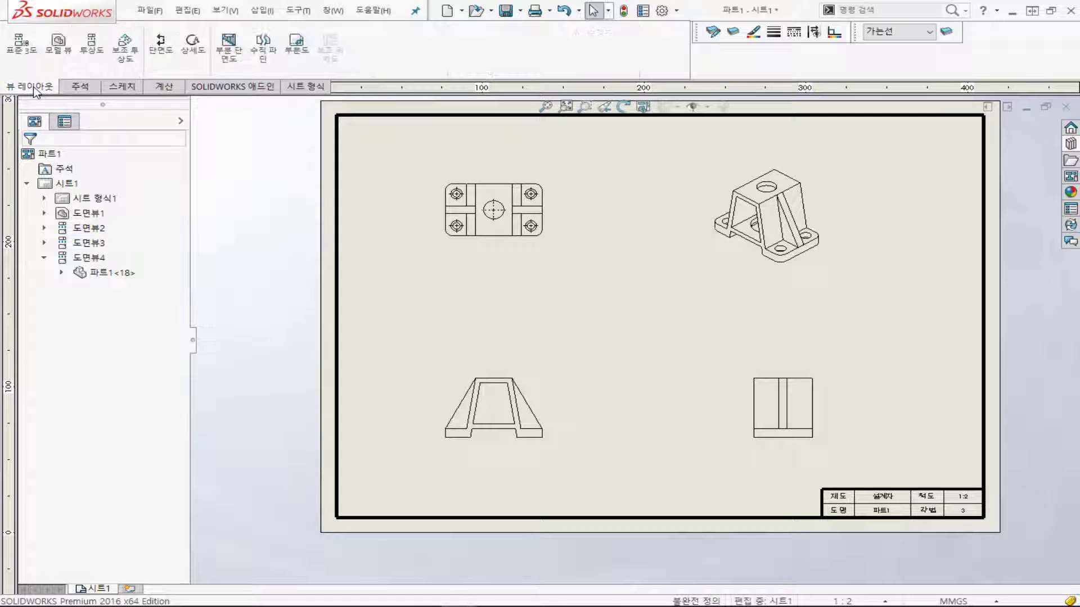
pyautogui.click(92, 56)
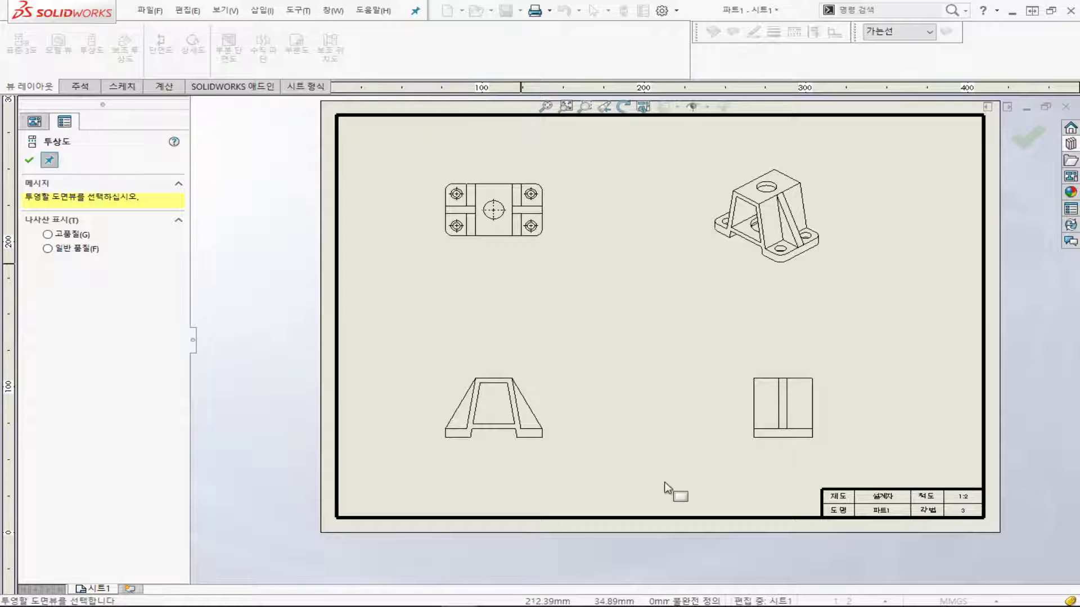
pyautogui.click(493, 227)
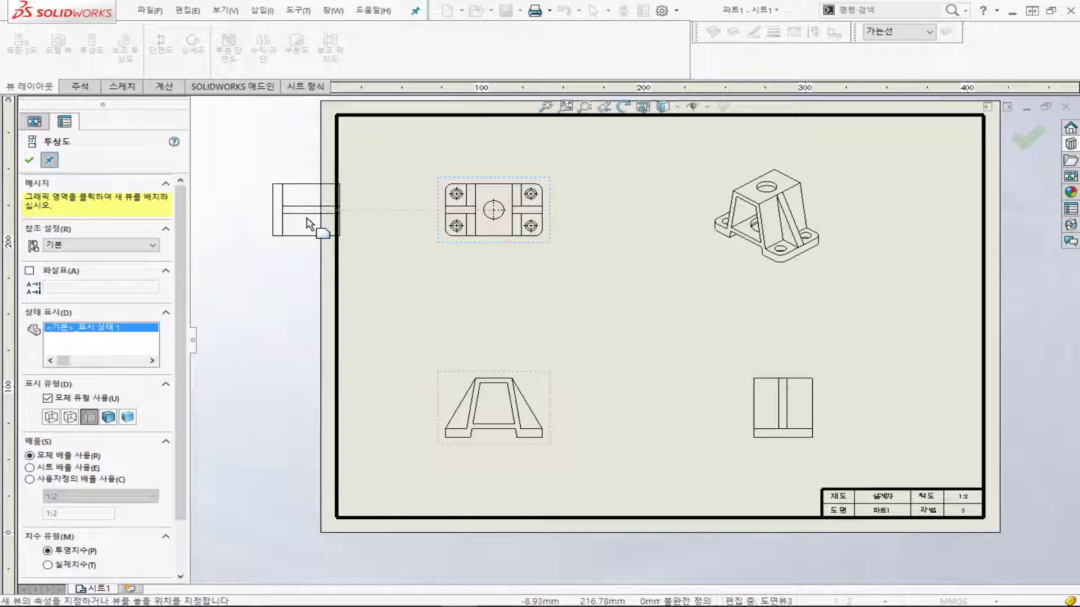
pyautogui.click(297, 224)
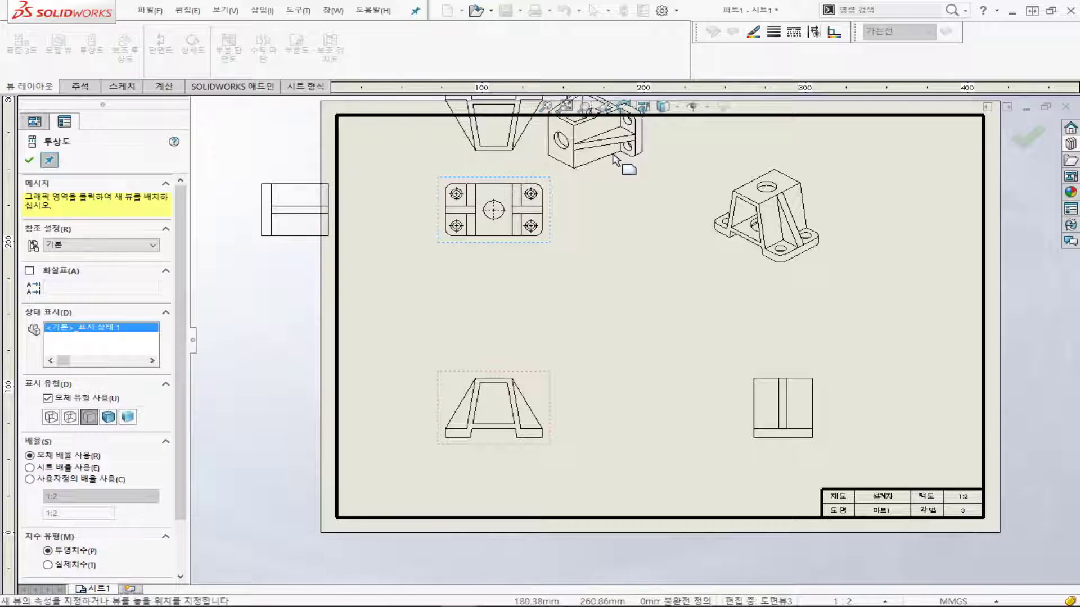
pyautogui.click(579, 210)
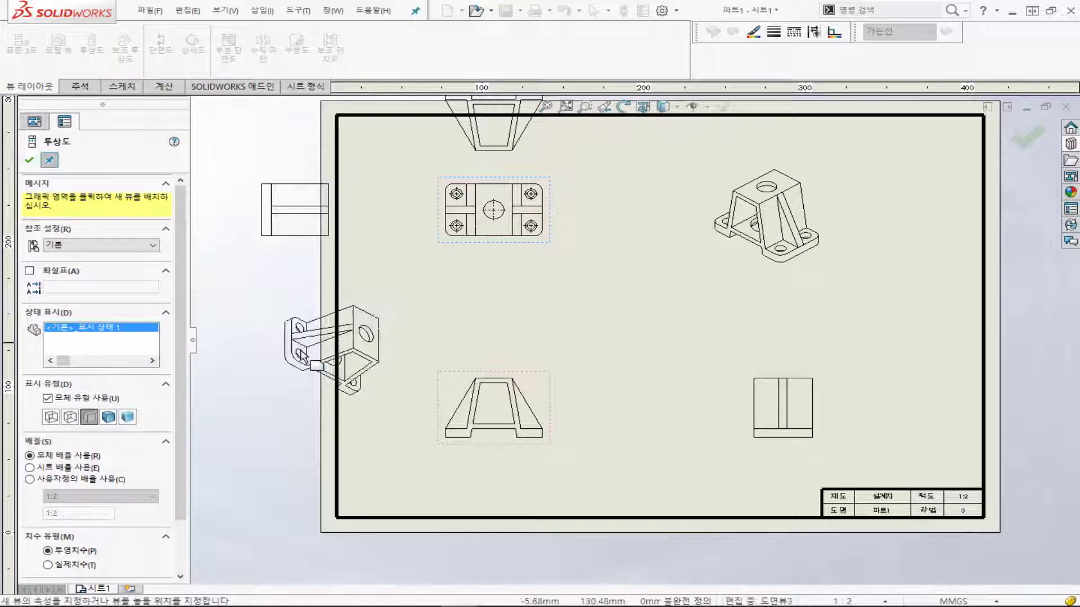
pyautogui.click(266, 396)
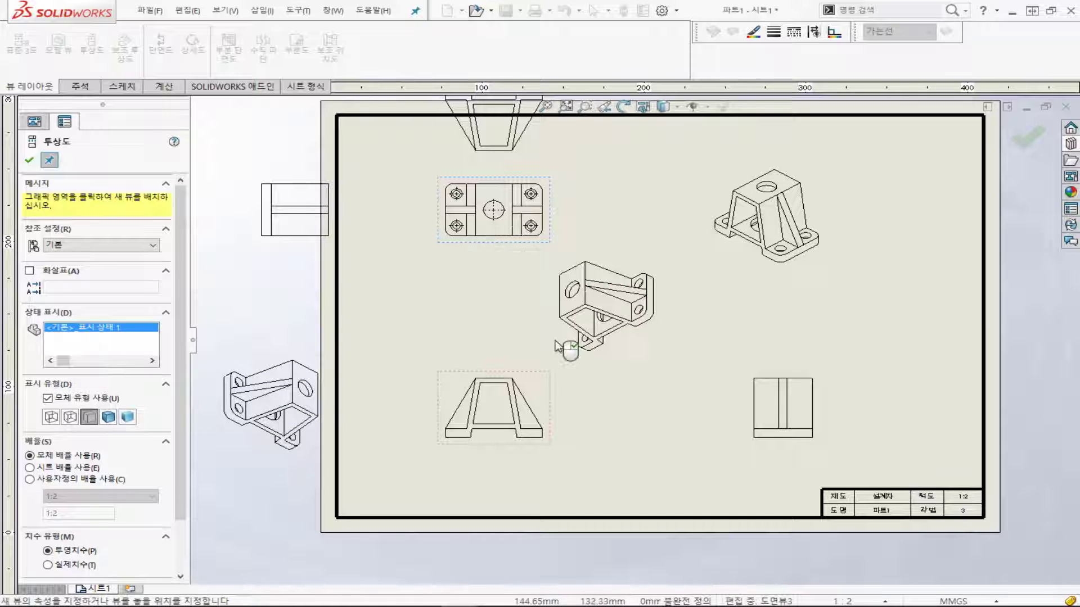
pyautogui.press('Escape')
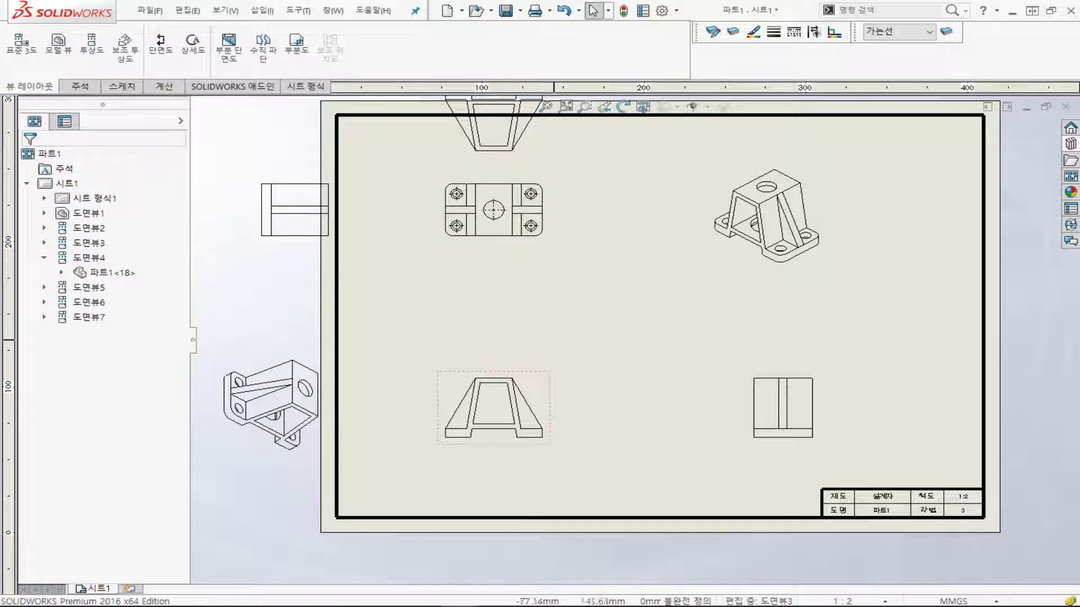
# Move the extra isometric projection farther off the sheet and delete it together with the projected view left of the top view
pyautogui.click(197, 341)
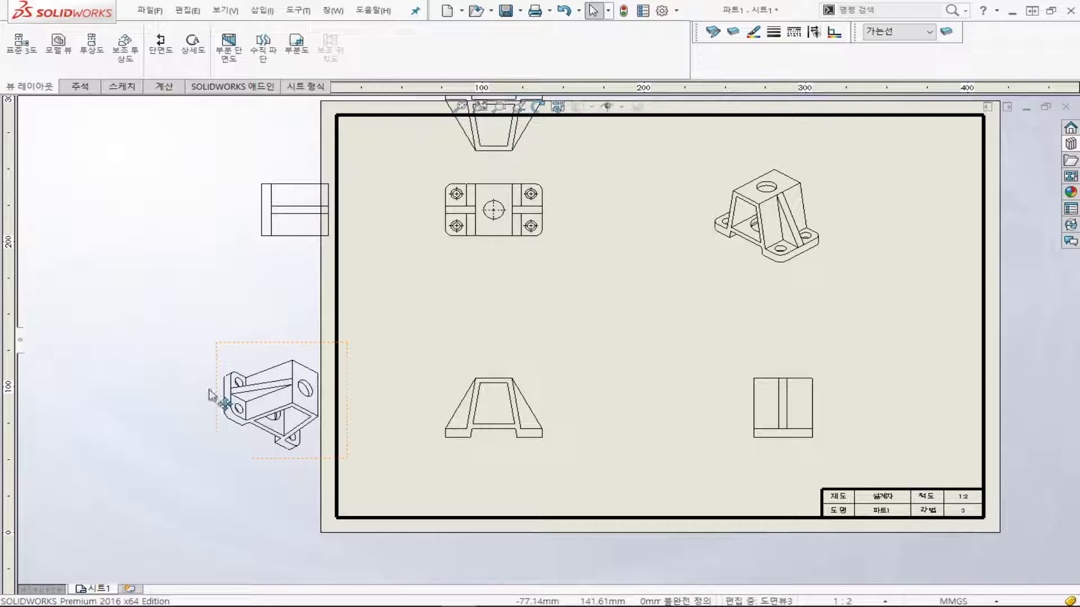
pyautogui.moveTo(295, 406)
pyautogui.mouseDown()
pyautogui.moveTo(229, 414)
pyautogui.moveTo(226, 453)
pyautogui.moveTo(236, 376)
pyautogui.mouseUp()
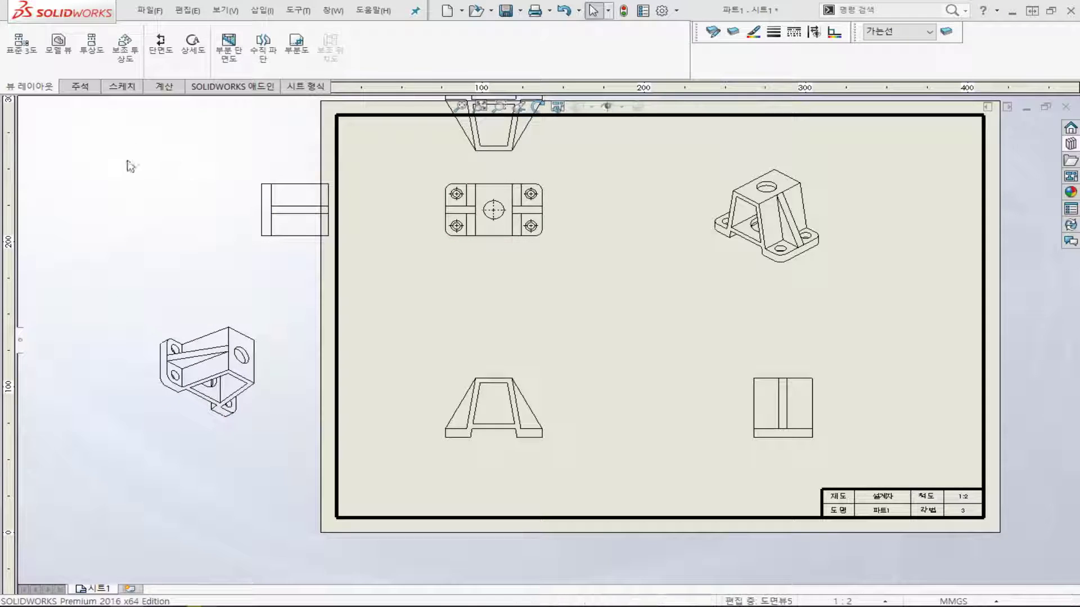
pyautogui.moveTo(126, 140)
pyautogui.mouseDown()
pyautogui.moveTo(229, 330)
pyautogui.moveTo(364, 450)
pyautogui.mouseUp()
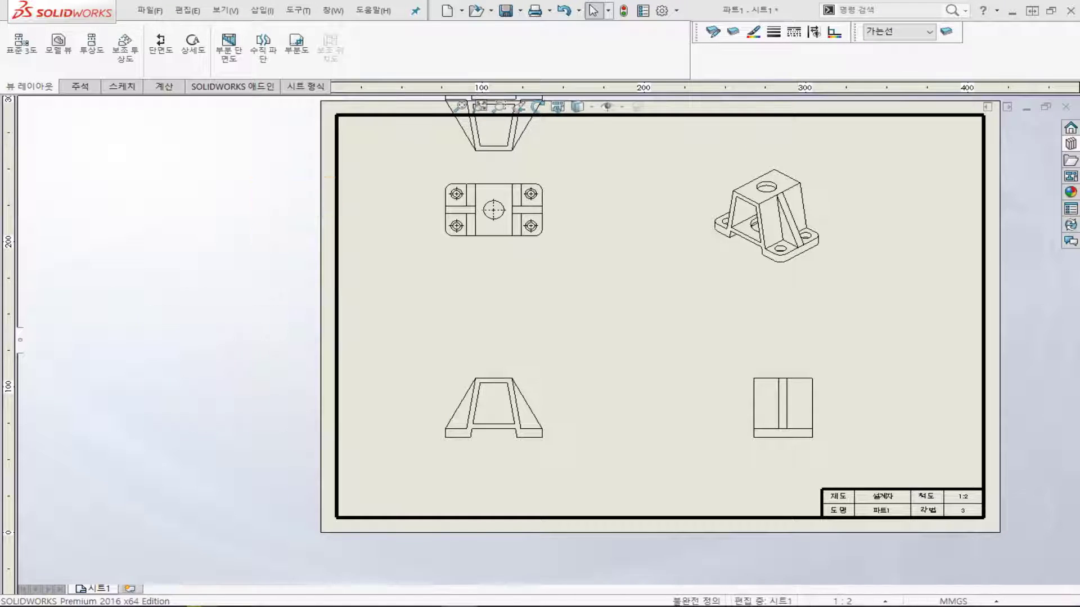
# Move the right view horizontally closer to the front view
pyautogui.click(775, 398)
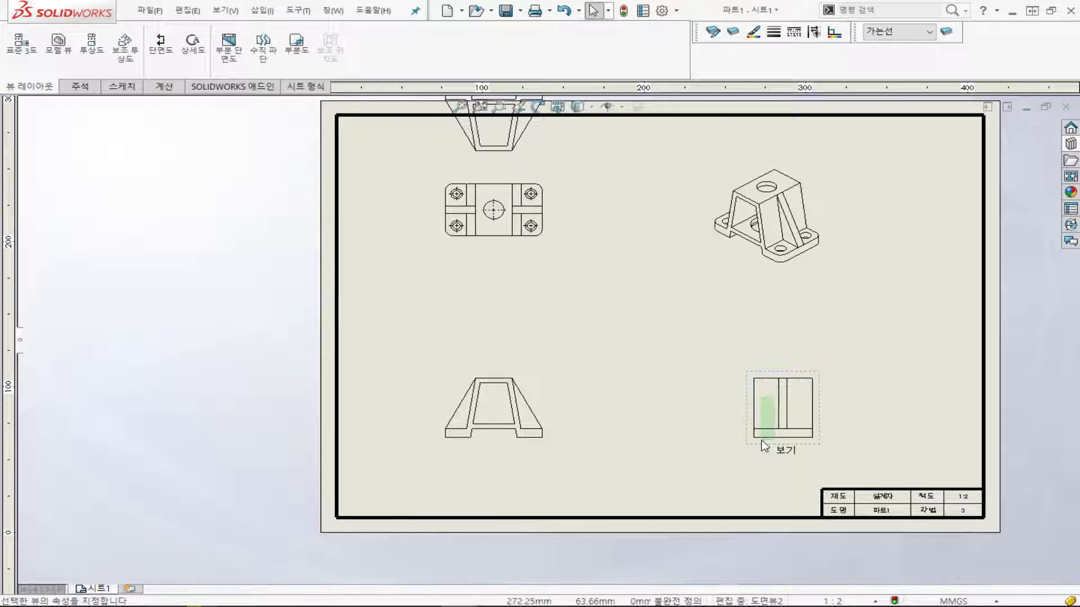
pyautogui.click(766, 340)
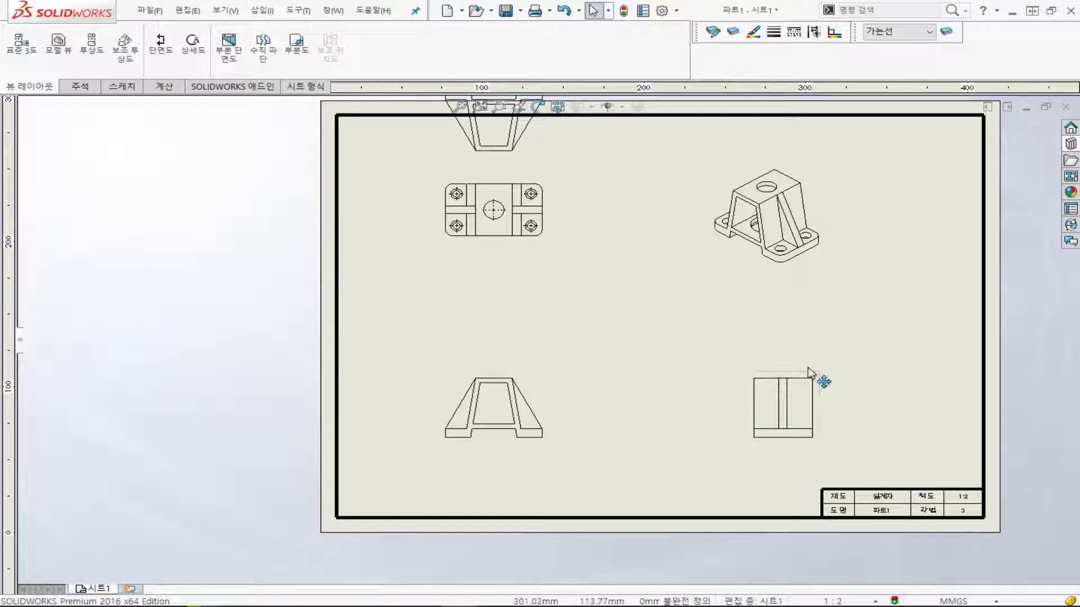
pyautogui.moveTo(810, 374); pyautogui.dragTo(700, 469)
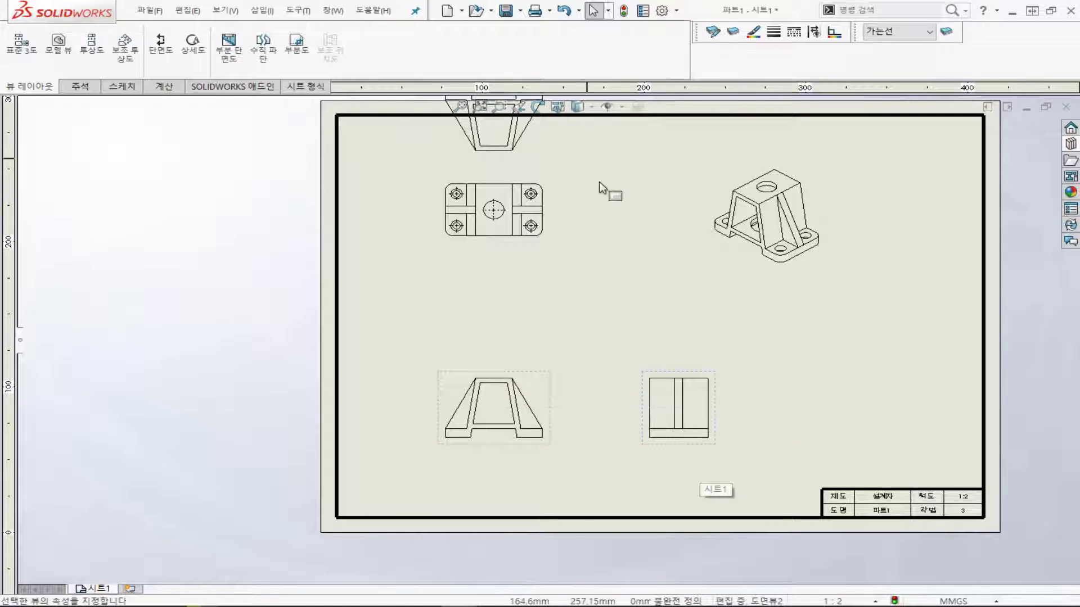
pyautogui.click(461, 107)
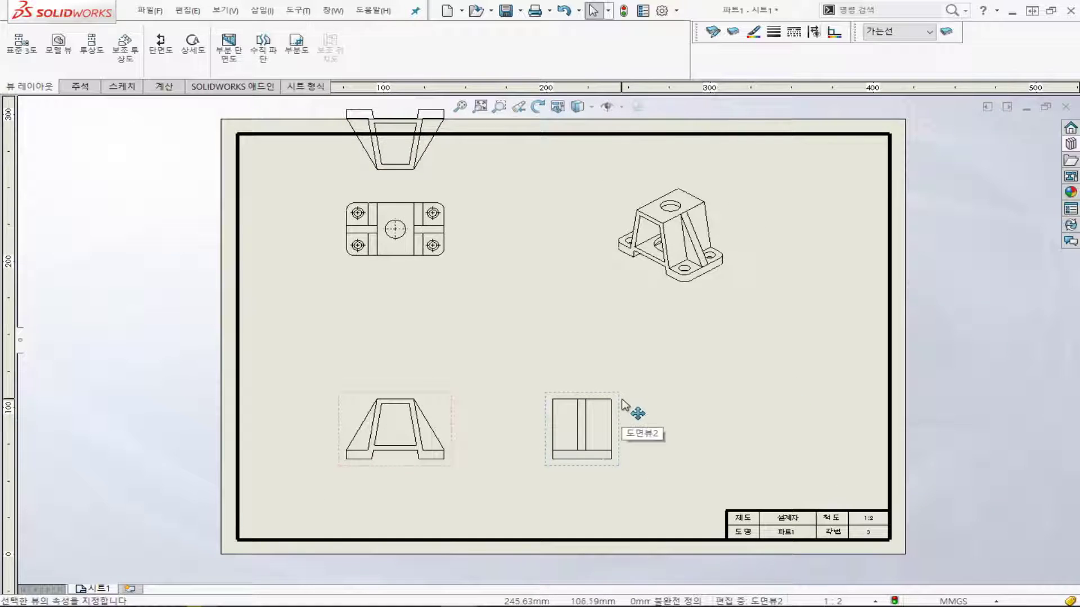
# Break the right view's alignment with the front view and move it freely to a slightly lower spot on the sheet
pyautogui.rightClick(592, 407)
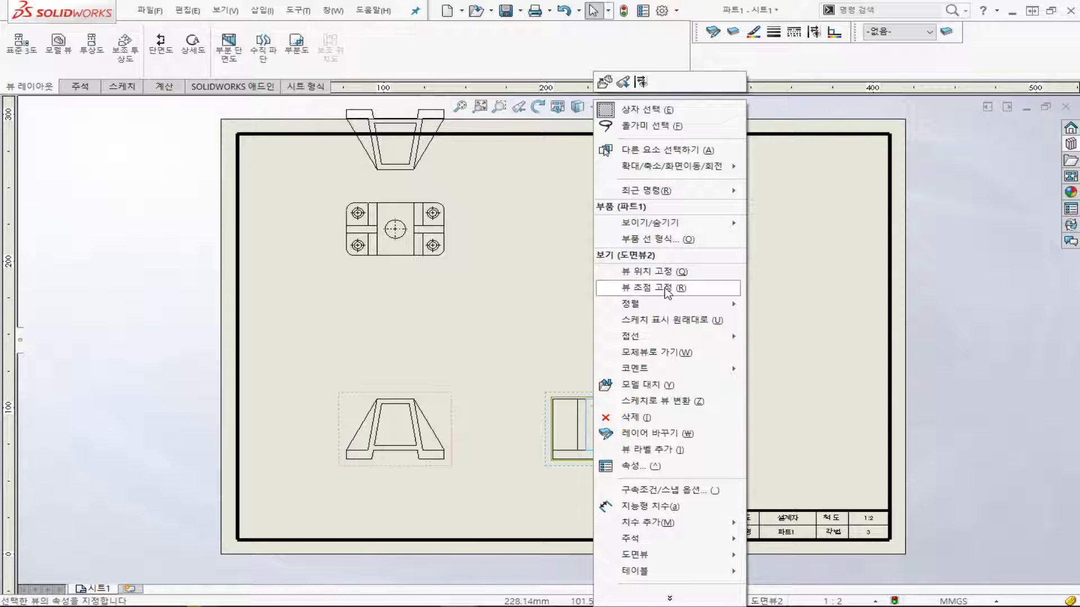
pyautogui.moveTo(667, 311)
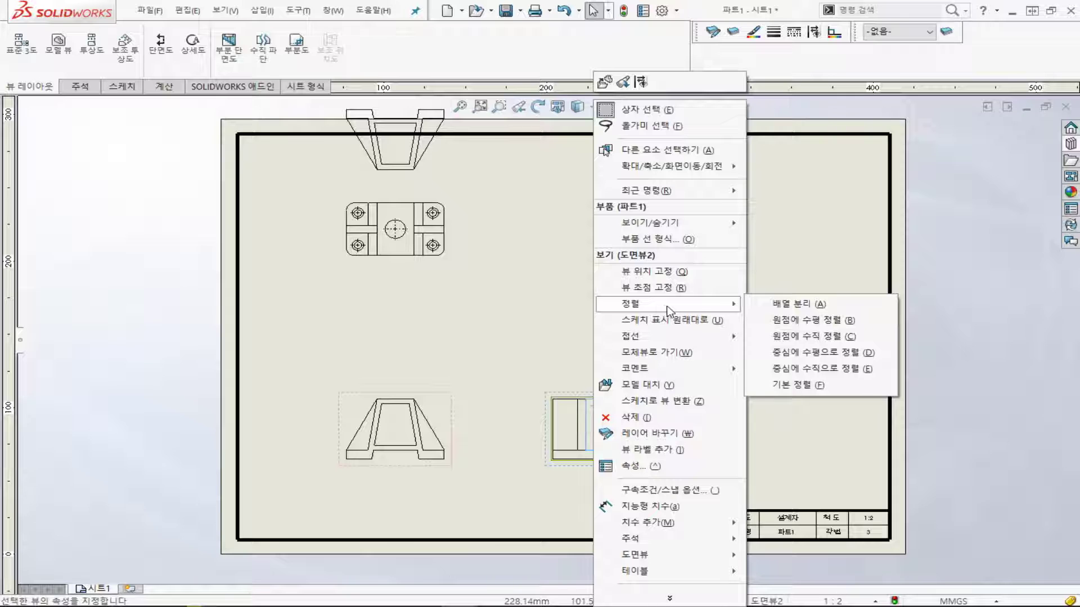
pyautogui.click(814, 305)
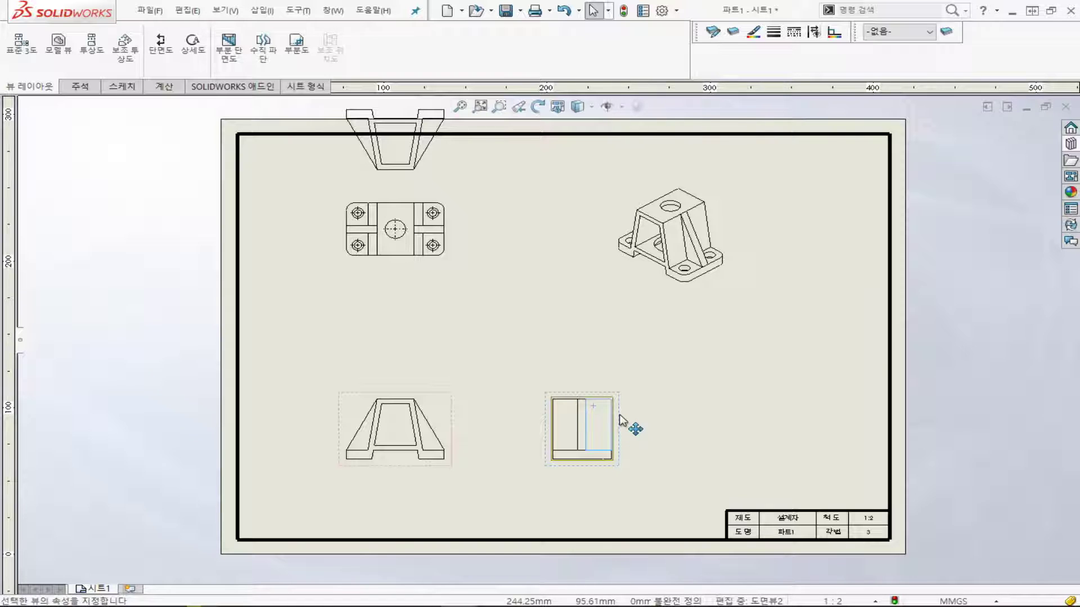
pyautogui.moveTo(624, 429)
pyautogui.mouseDown()
pyautogui.moveTo(808, 346)
pyautogui.moveTo(697, 397)
pyautogui.moveTo(692, 472)
pyautogui.moveTo(677, 403)
pyautogui.moveTo(759, 377)
pyautogui.moveTo(738, 432)
pyautogui.moveTo(726, 416)
pyautogui.mouseUp()
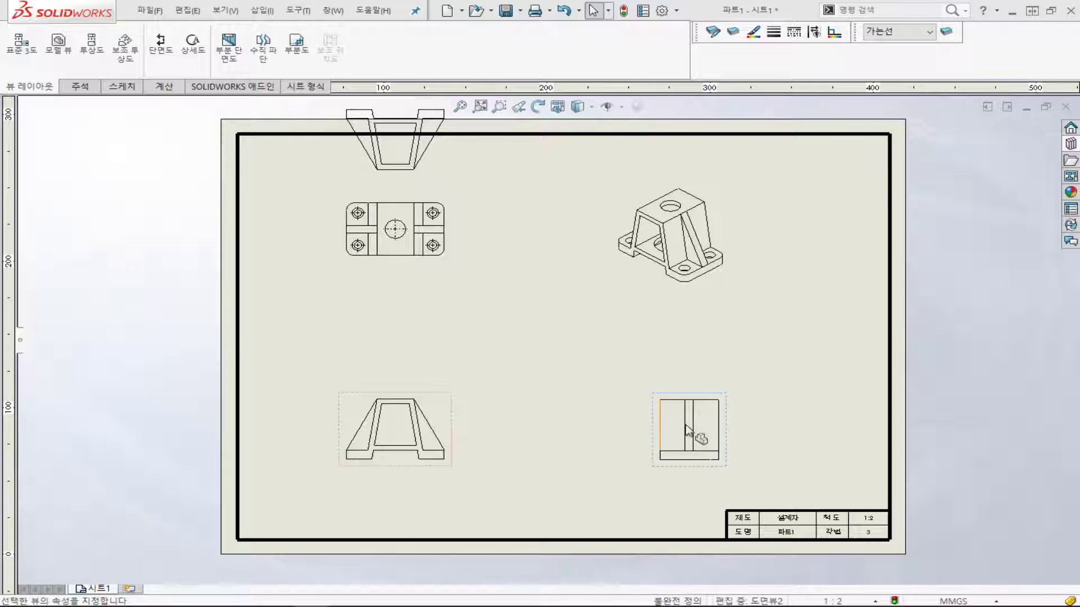
pyautogui.moveTo(727, 436)
pyautogui.mouseDown()
pyautogui.moveTo(673, 388)
pyautogui.moveTo(688, 452)
pyautogui.moveTo(692, 439)
pyautogui.mouseUp()
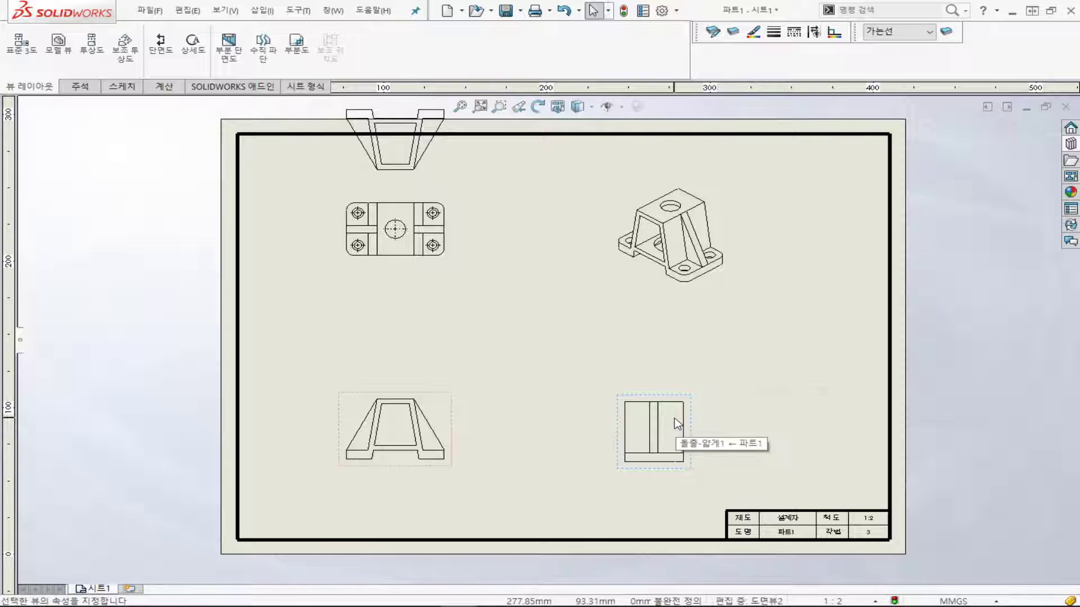
# Align the right view horizontally by center with the front view and move it farther right along that alignment
pyautogui.rightClick(675, 428)
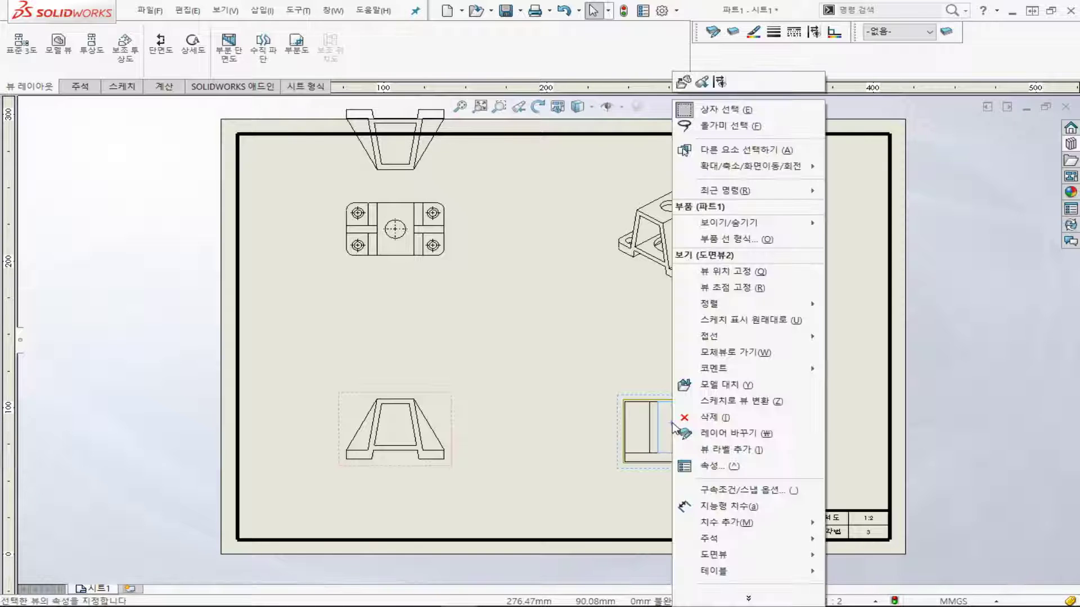
pyautogui.moveTo(767, 308)
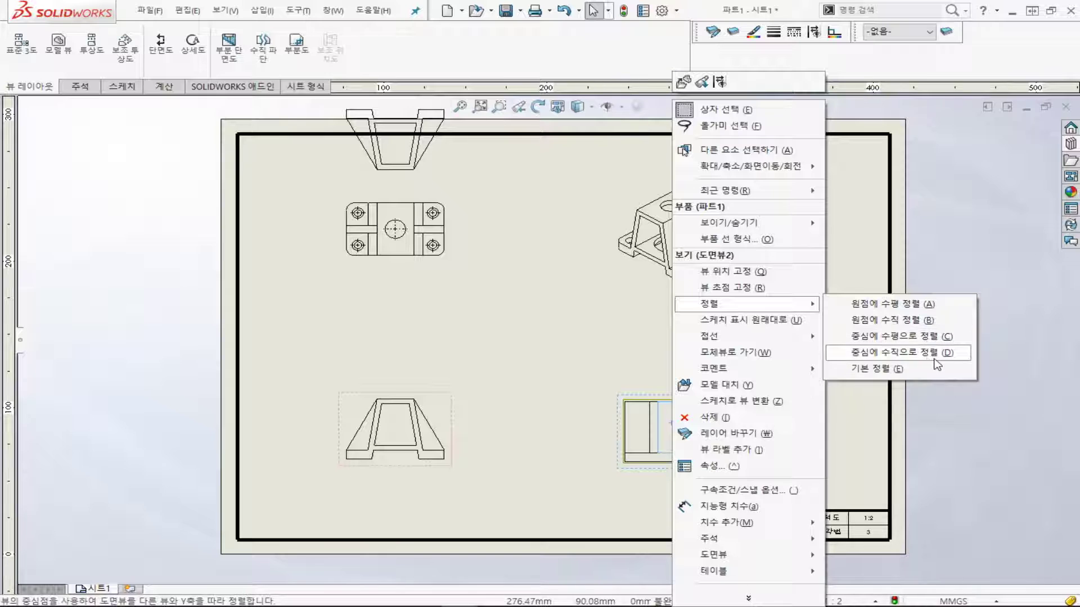
pyautogui.click(936, 343)
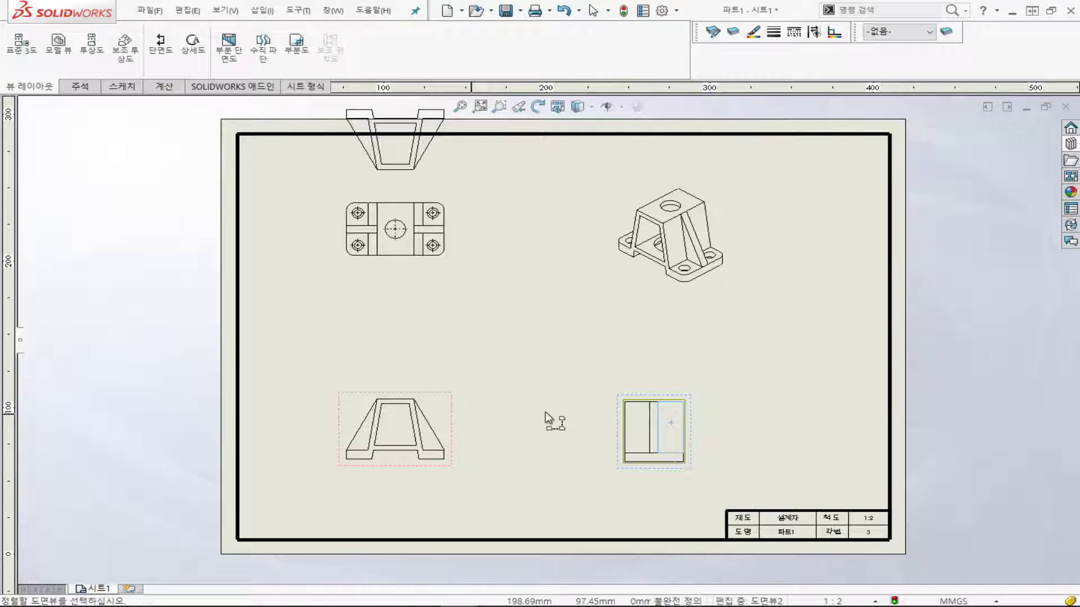
pyautogui.click(427, 442)
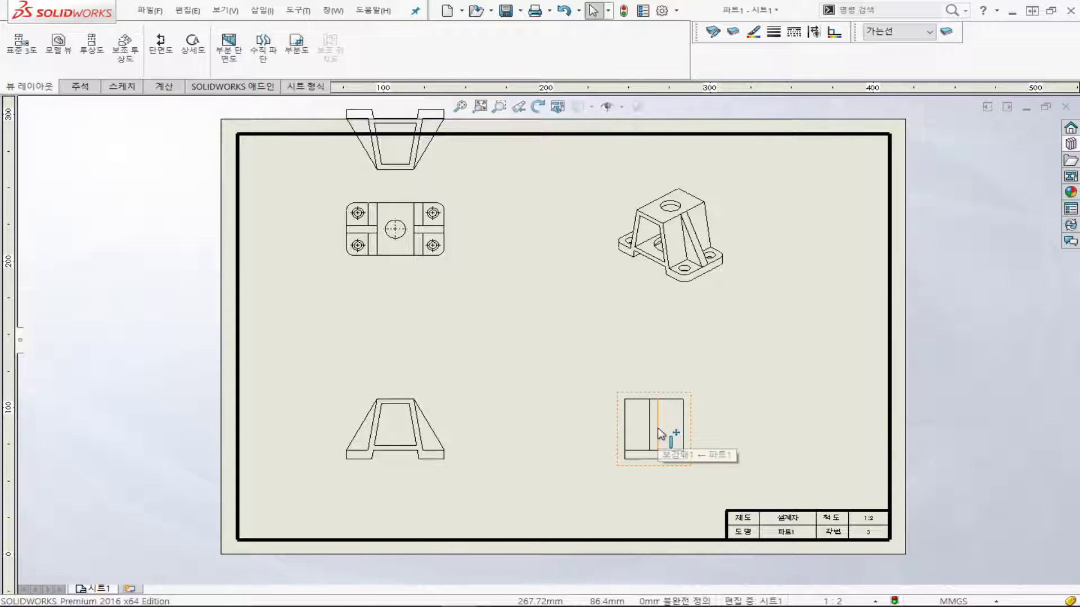
pyautogui.moveTo(694, 440); pyautogui.dragTo(741, 473)
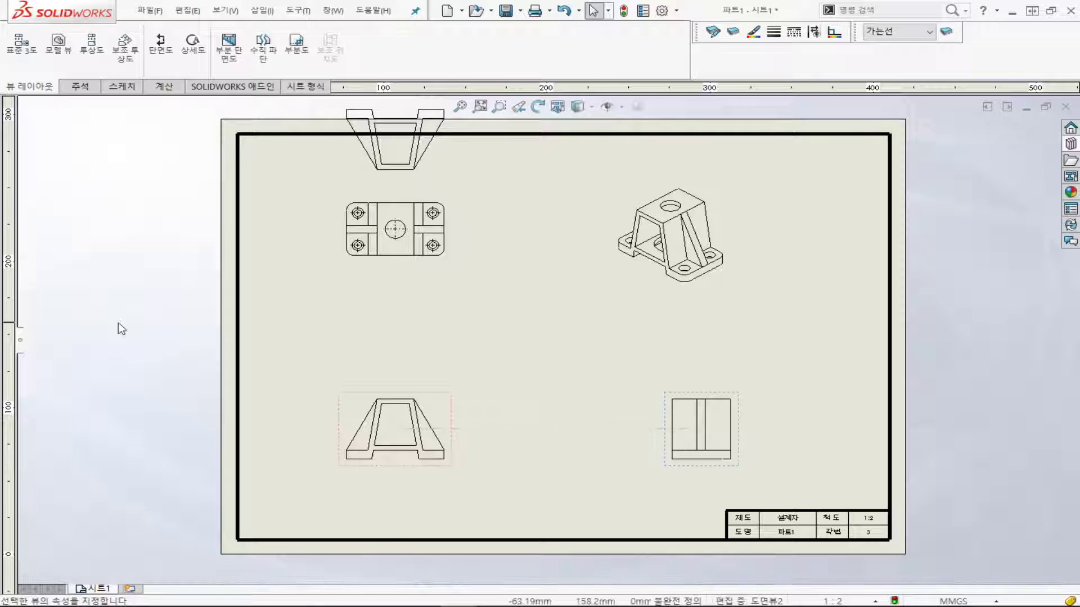
pyautogui.click(135, 258)
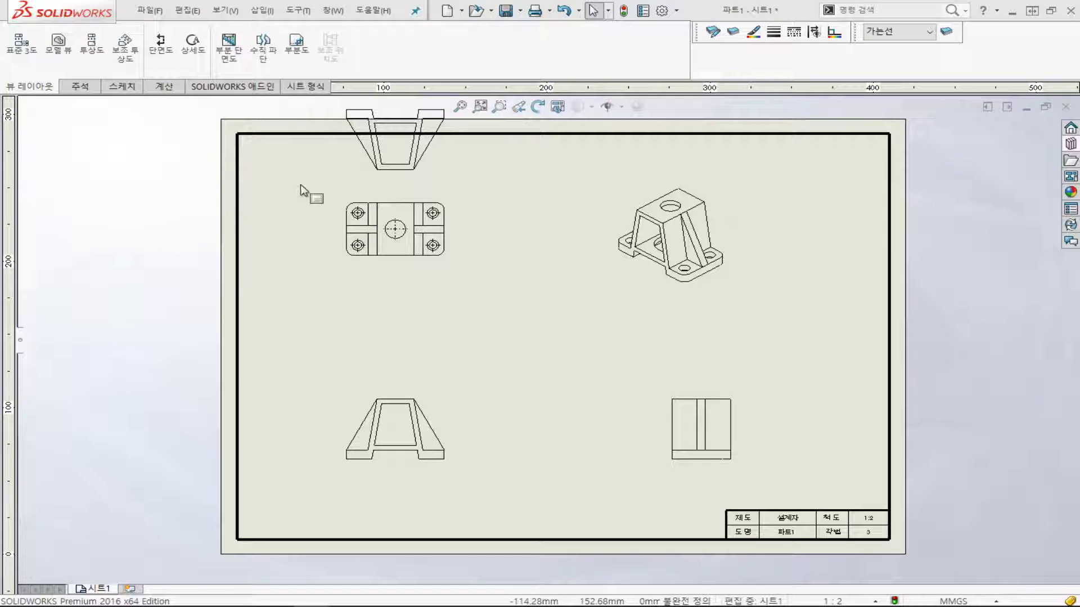
# Delete the extra projected view above the top view
pyautogui.moveTo(305, 188); pyautogui.dragTo(502, 112)
pyautogui.click(499, 106)
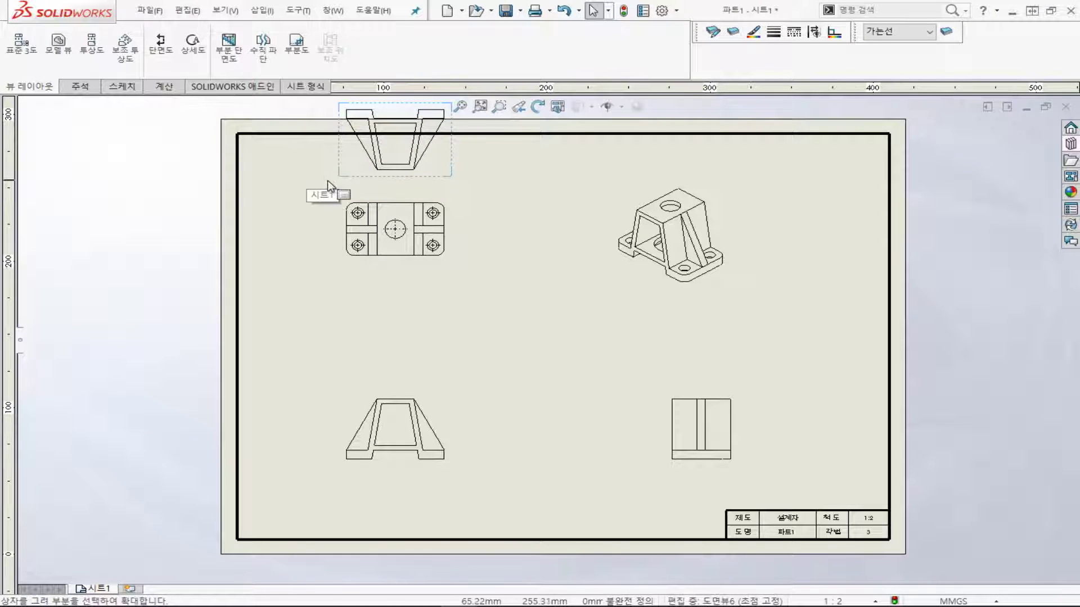
pyautogui.moveTo(325, 186); pyautogui.dragTo(469, 112)
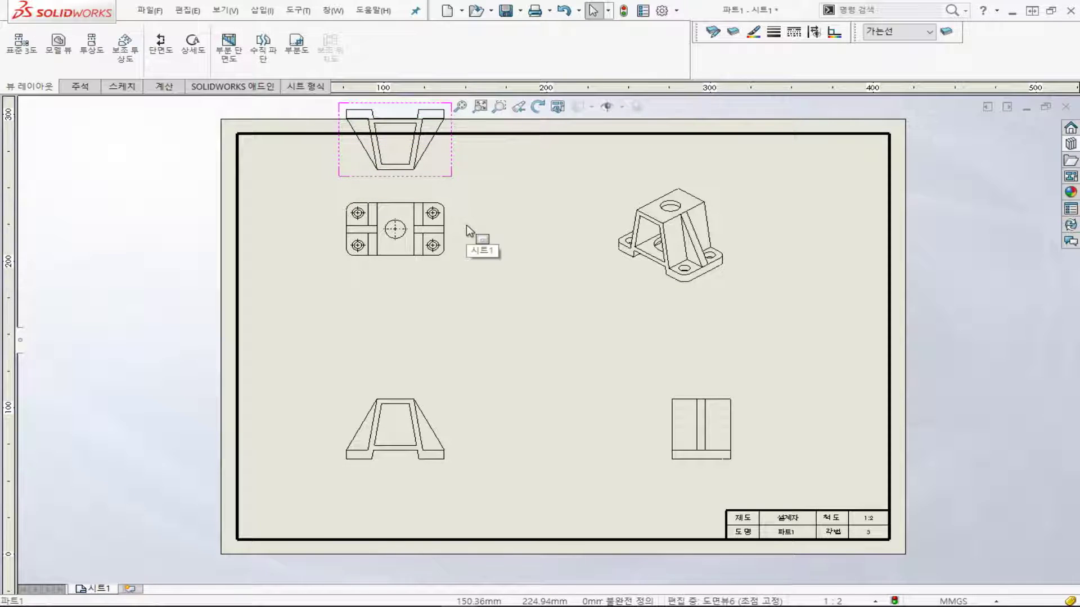
pyautogui.rightClick(424, 150)
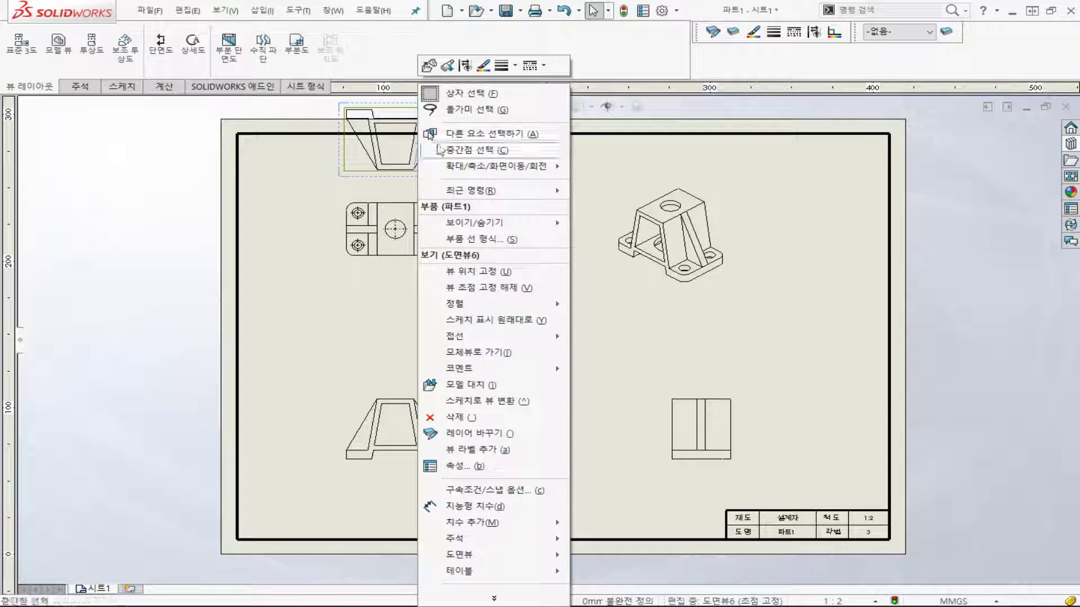
pyautogui.click(468, 419)
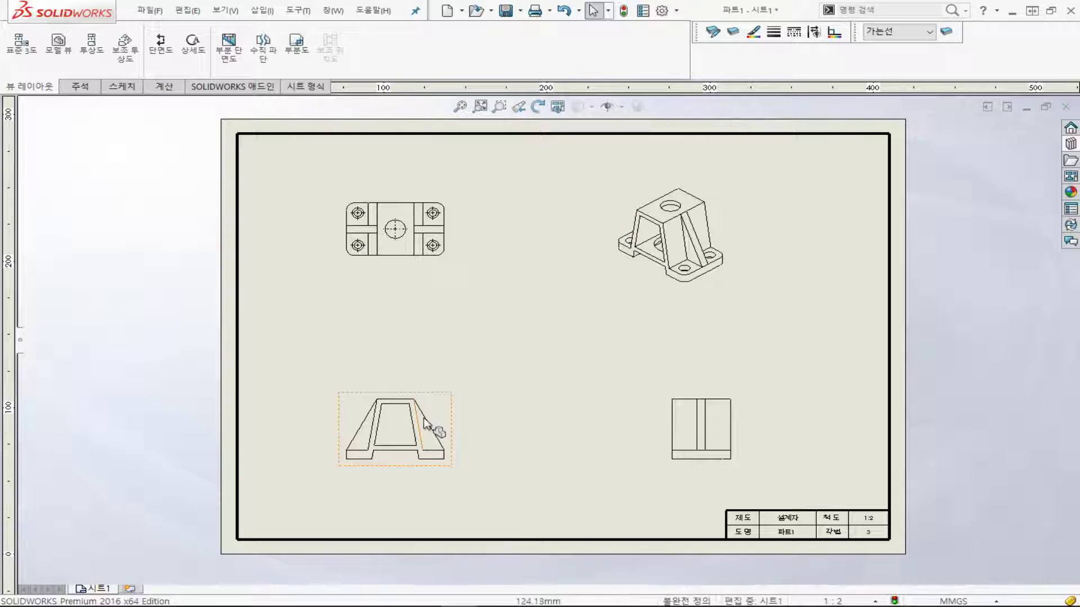
# Move the front view up and to the right so that it sits just below the top view
pyautogui.moveTo(437, 399); pyautogui.dragTo(541, 299)
pyautogui.click(113, 240)
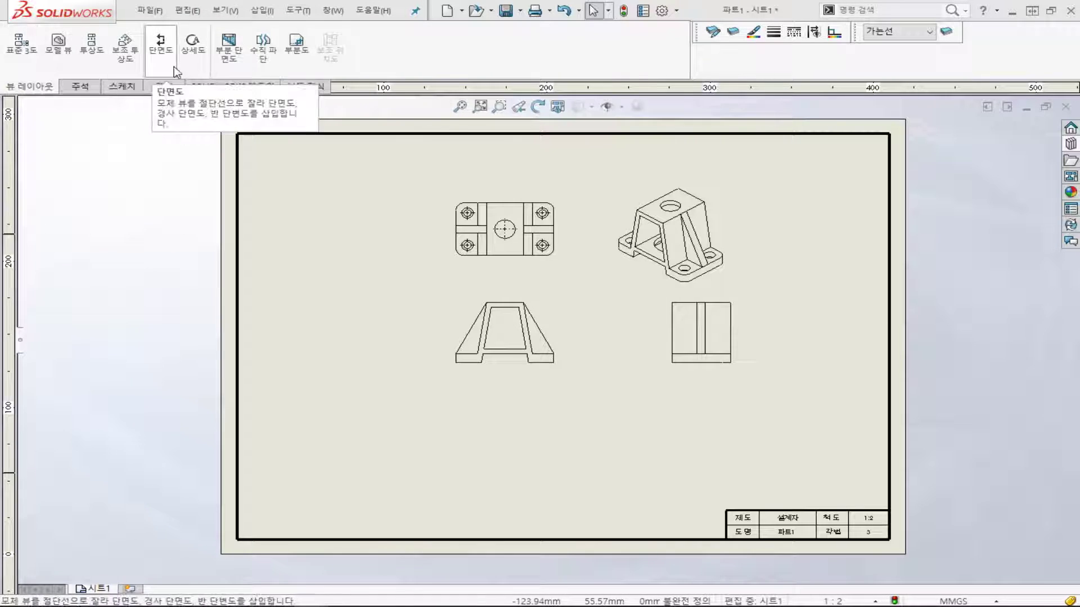
# Start a section view and preview the horizontal, auxiliary and aligned cutting line types over the front view
pyautogui.click(167, 51)
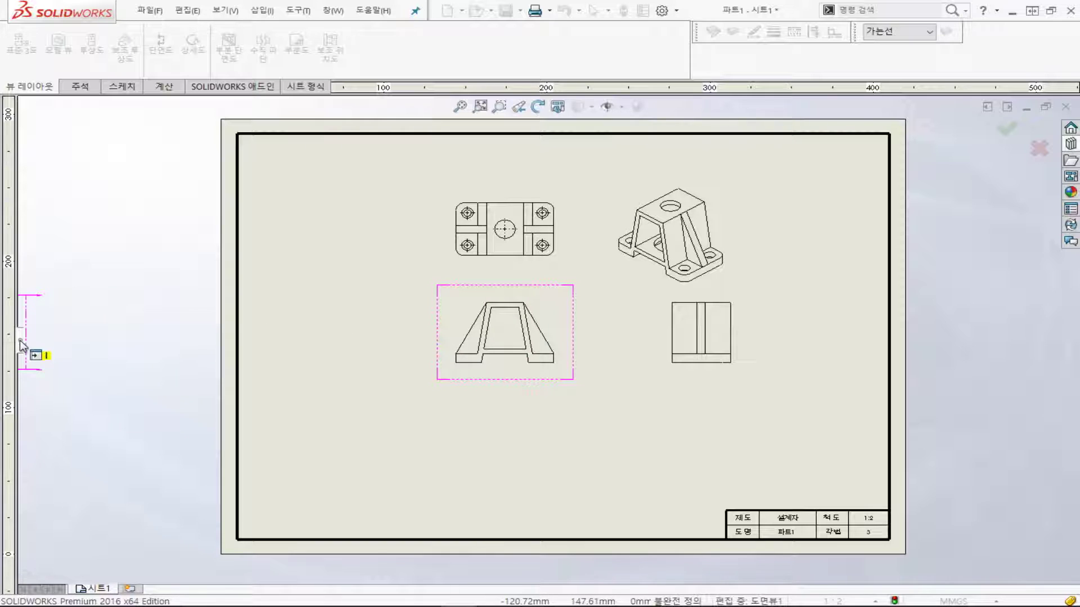
pyautogui.moveTo(26, 352)
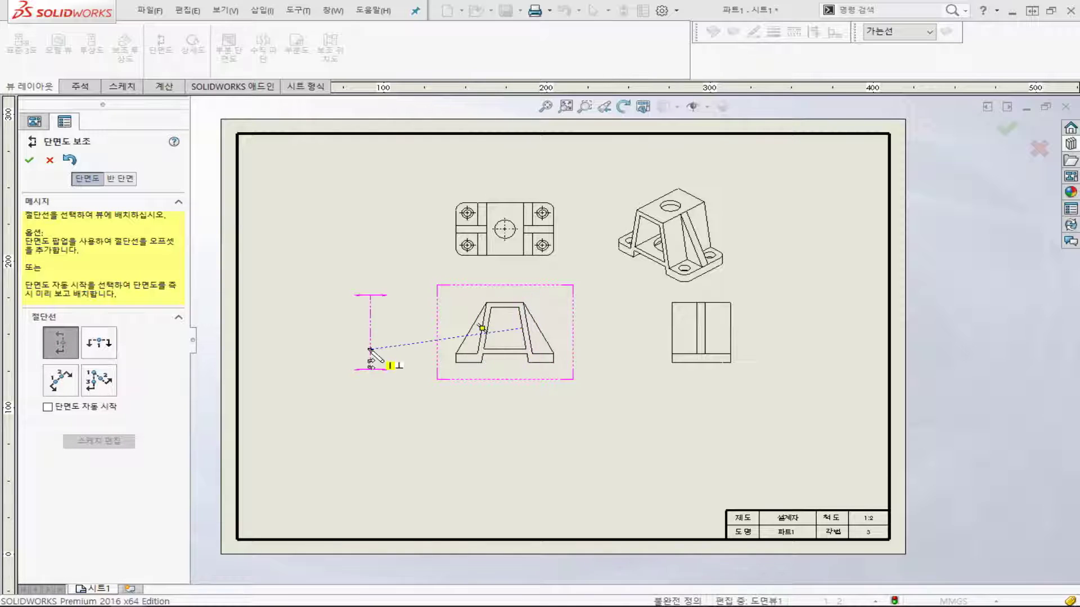
pyautogui.click(106, 345)
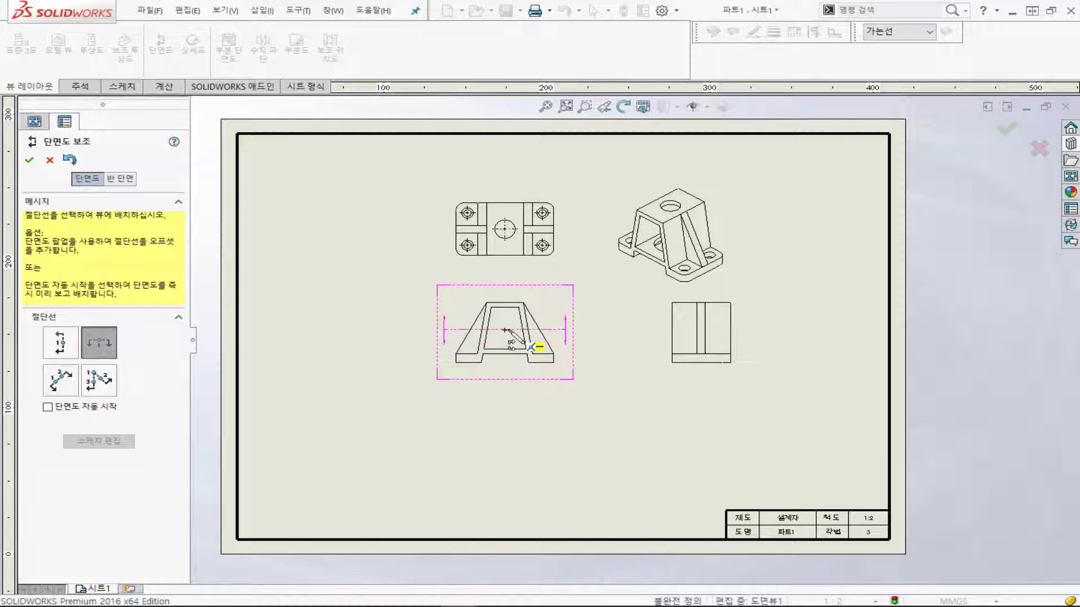
pyautogui.click(61, 381)
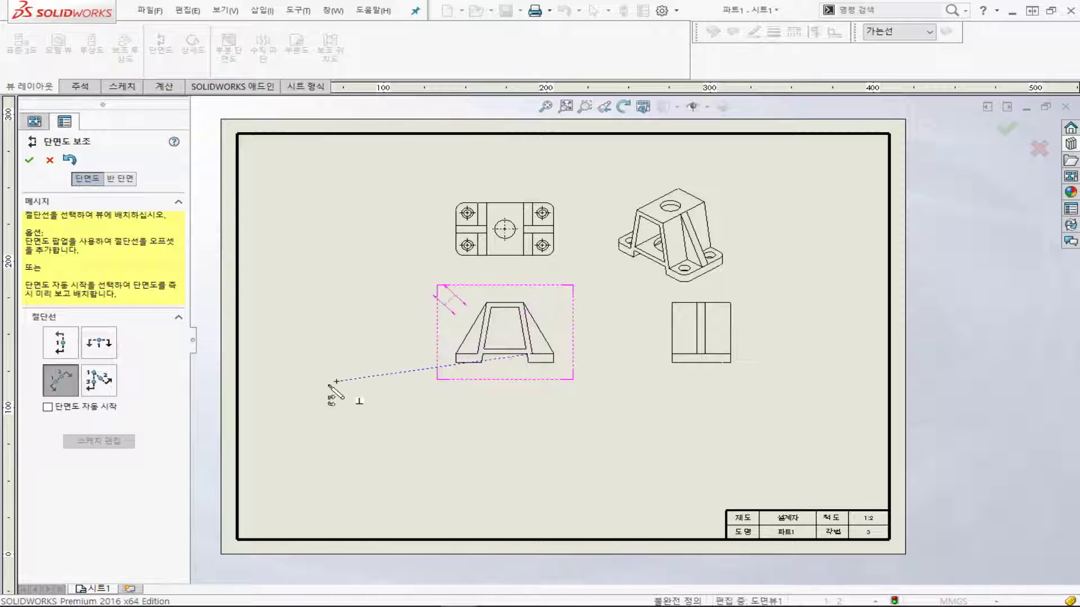
pyautogui.click(99, 380)
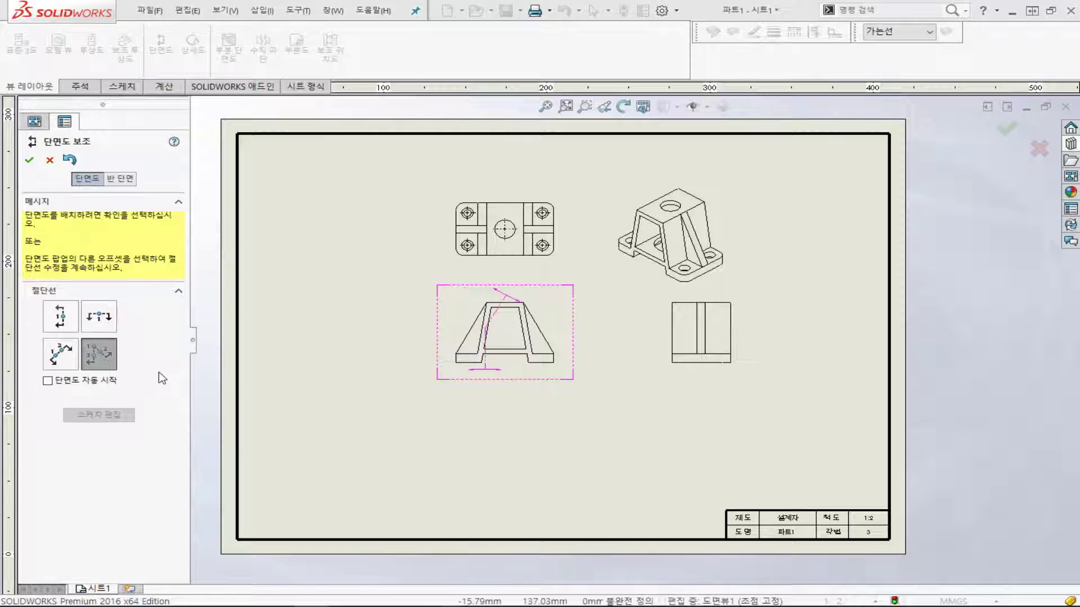
# Create a section view from a vertical cutting line through the front view's centre, with reversed direction, and place it between the front and right views
pyautogui.click(61, 318)
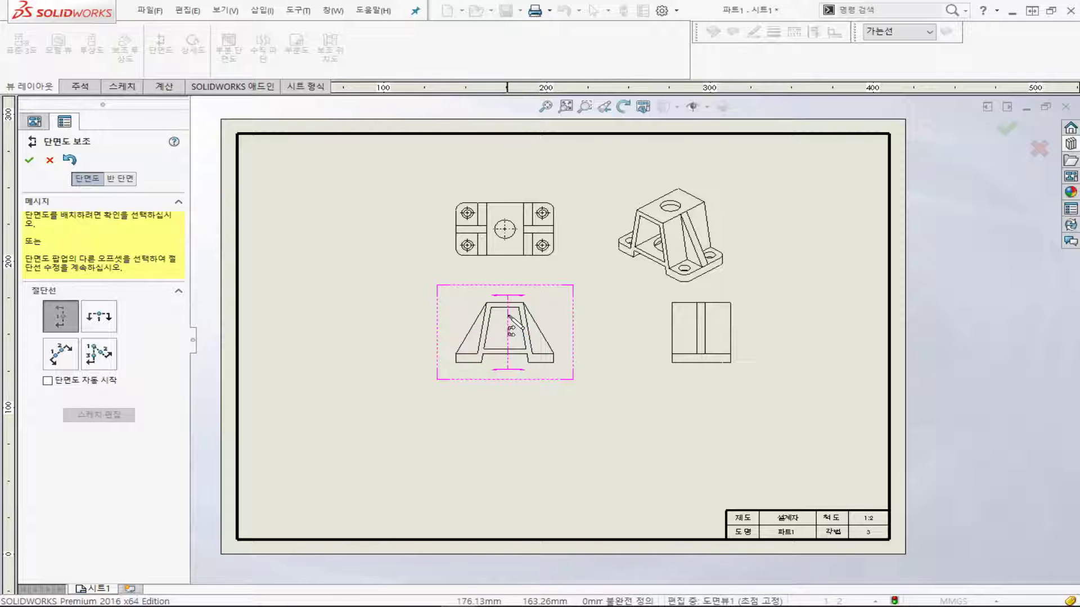
pyautogui.scroll(-4, 509, 322)
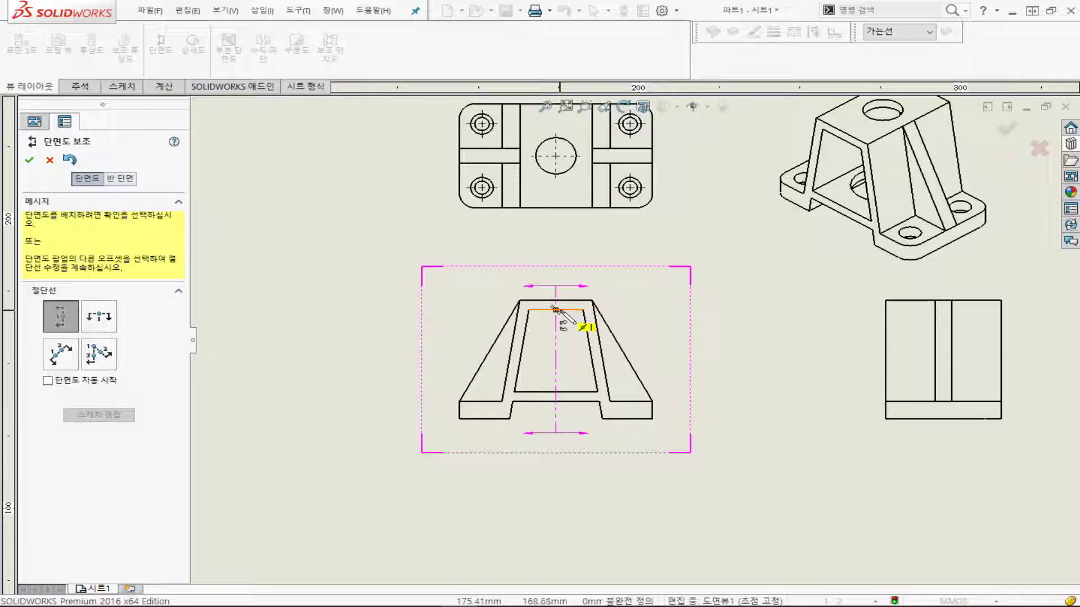
pyautogui.click(556, 309)
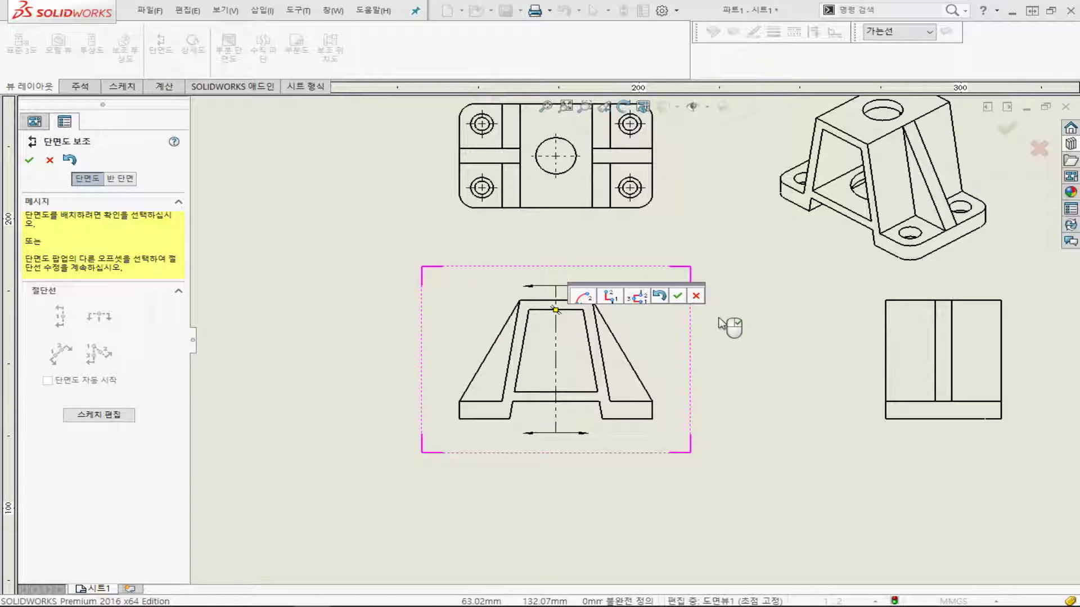
pyautogui.click(677, 297)
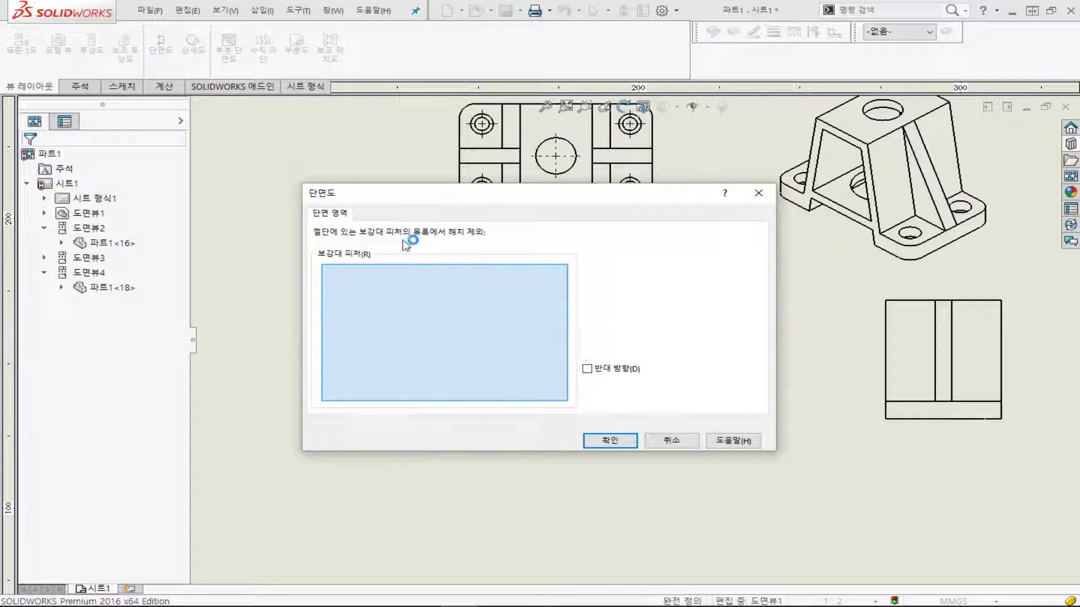
pyautogui.click(587, 369)
pyautogui.click(605, 441)
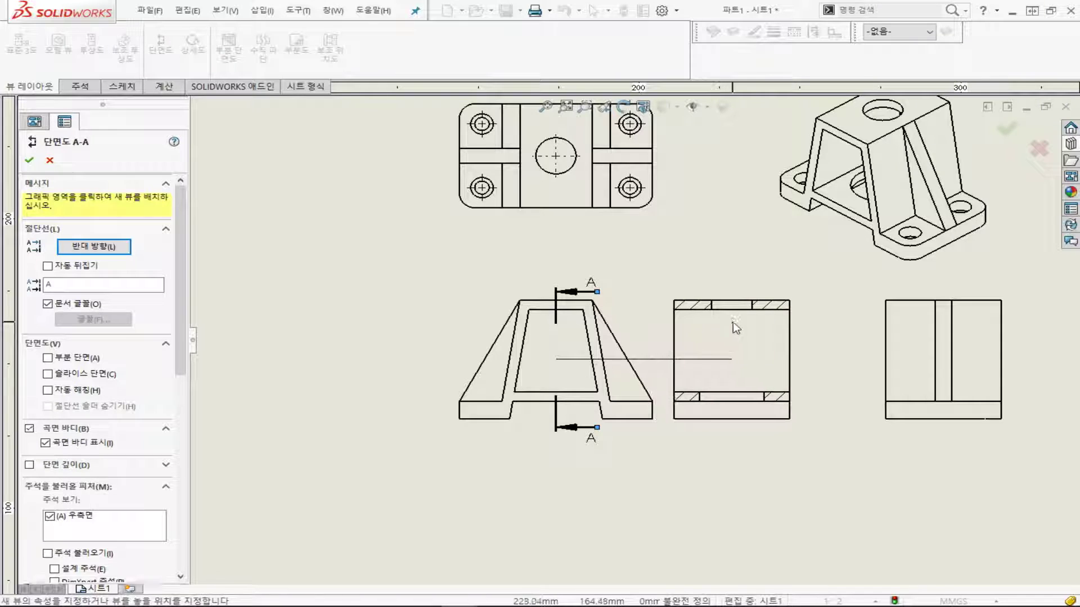
pyautogui.click(762, 324)
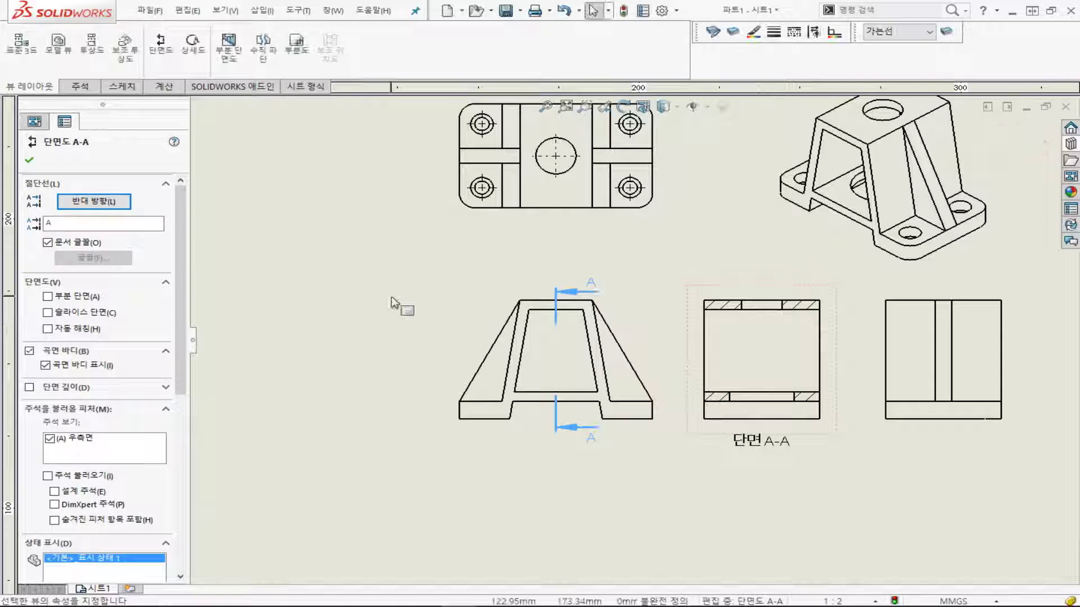
pyautogui.click(31, 161)
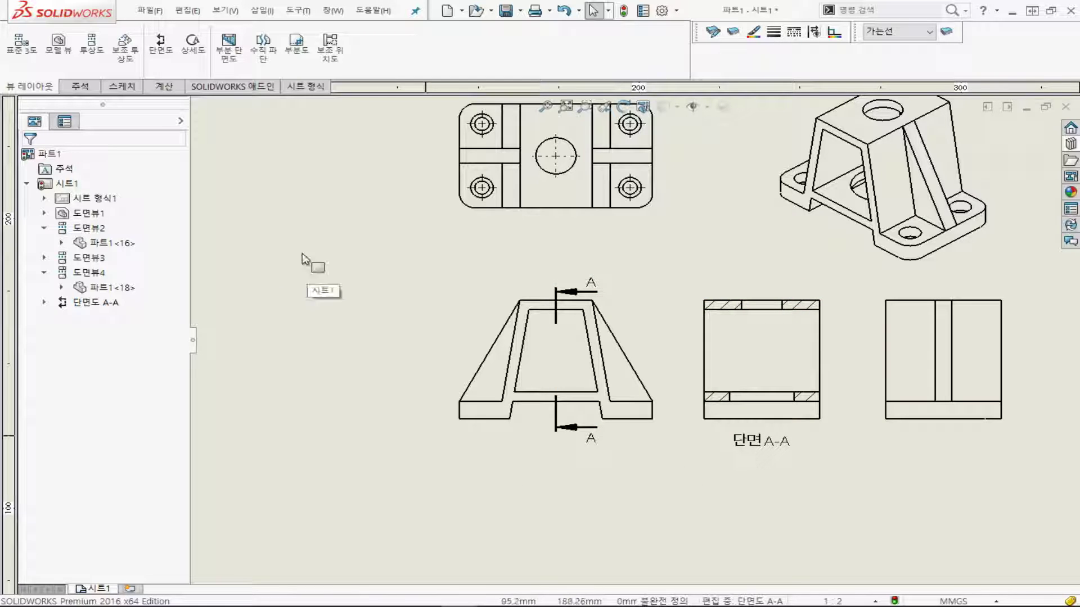
# Create a section view from a horizontal cutting line through the top view's central hole and place it directly above the top view
pyautogui.click(161, 68)
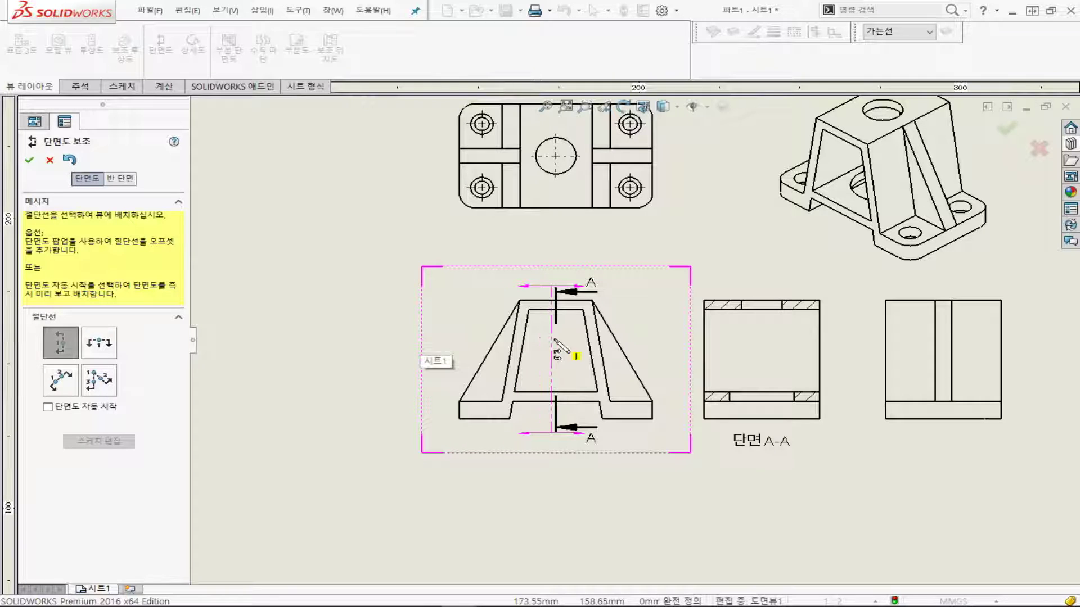
pyautogui.press('Escape')
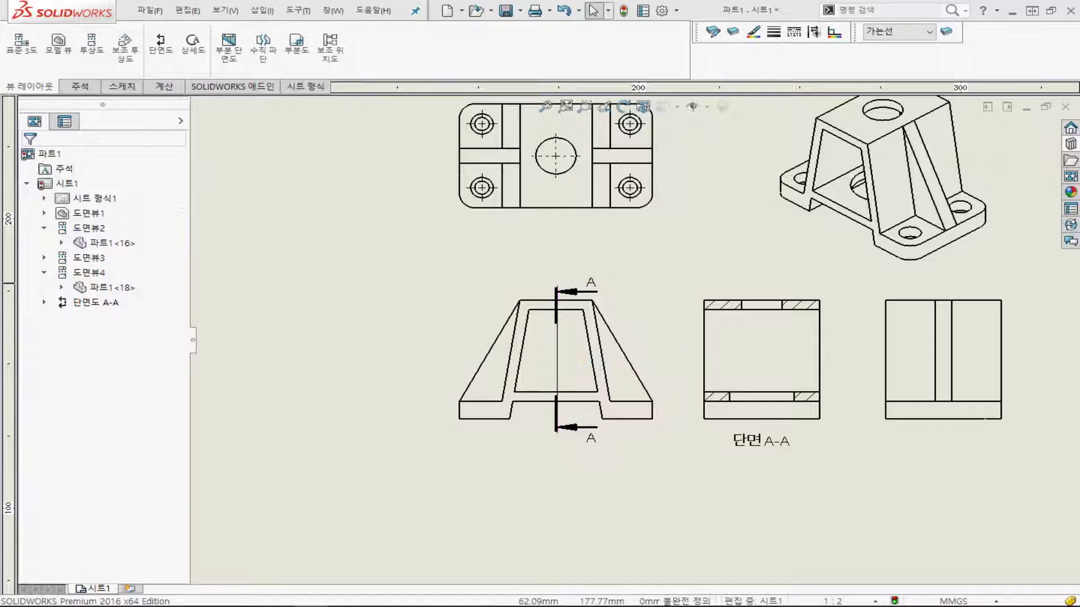
pyautogui.scroll(3, 632, 163)
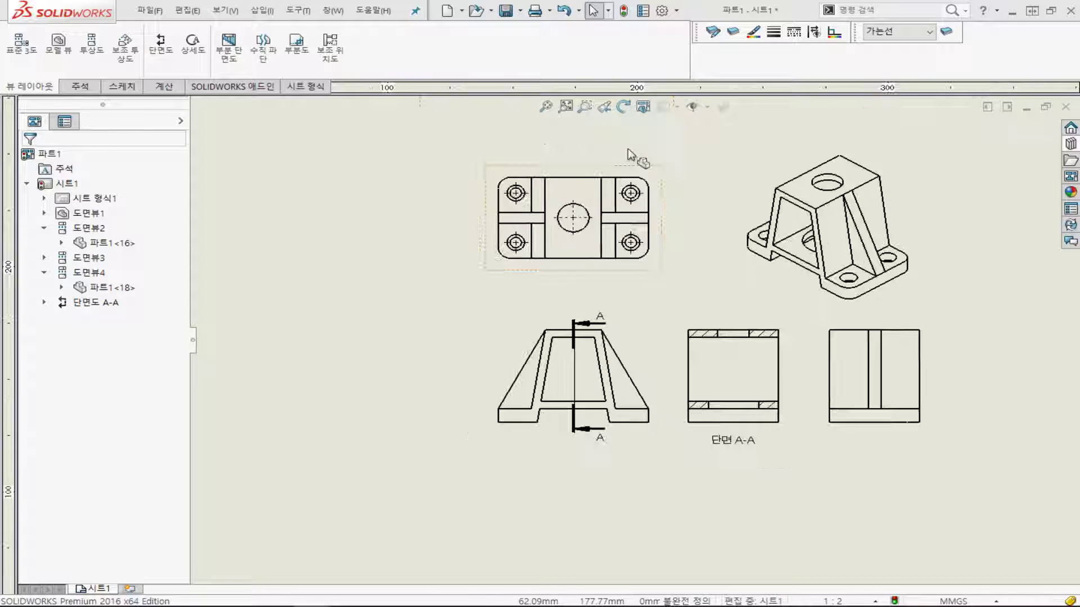
pyautogui.click(160, 44)
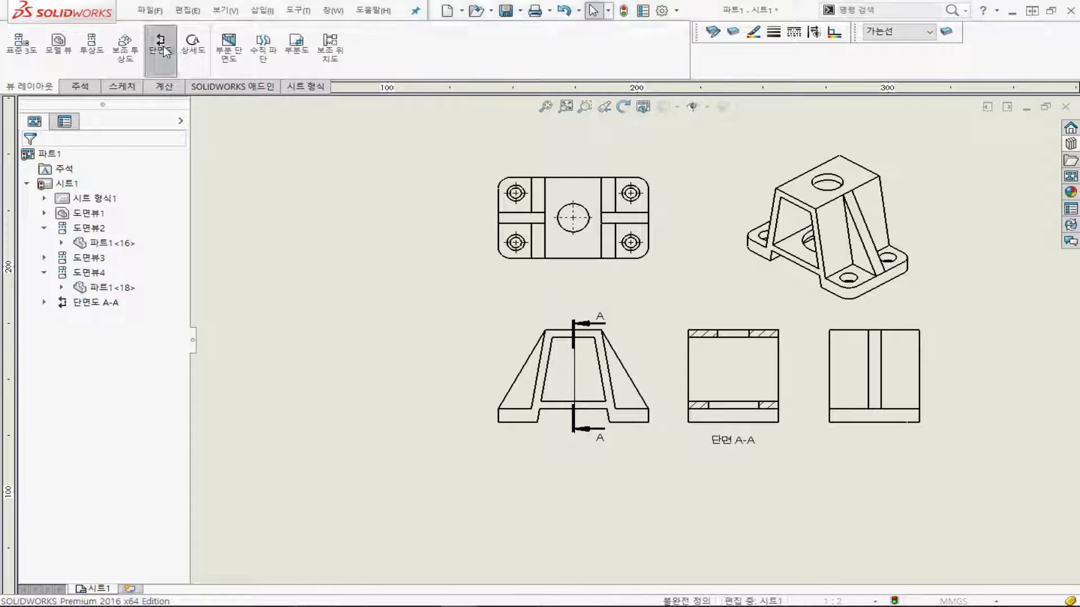
pyautogui.click(99, 343)
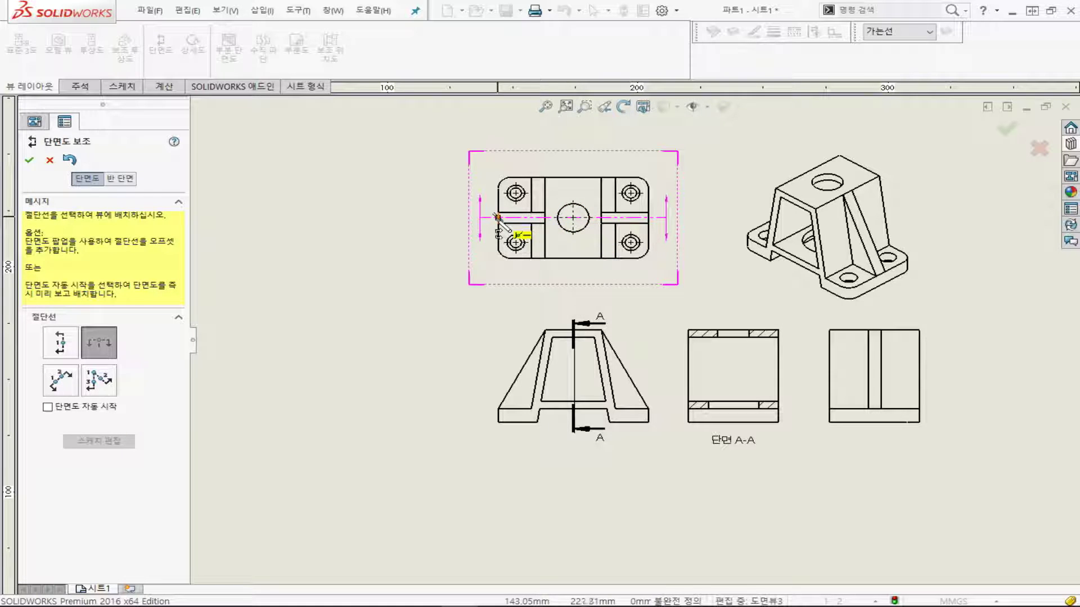
pyautogui.click(573, 218)
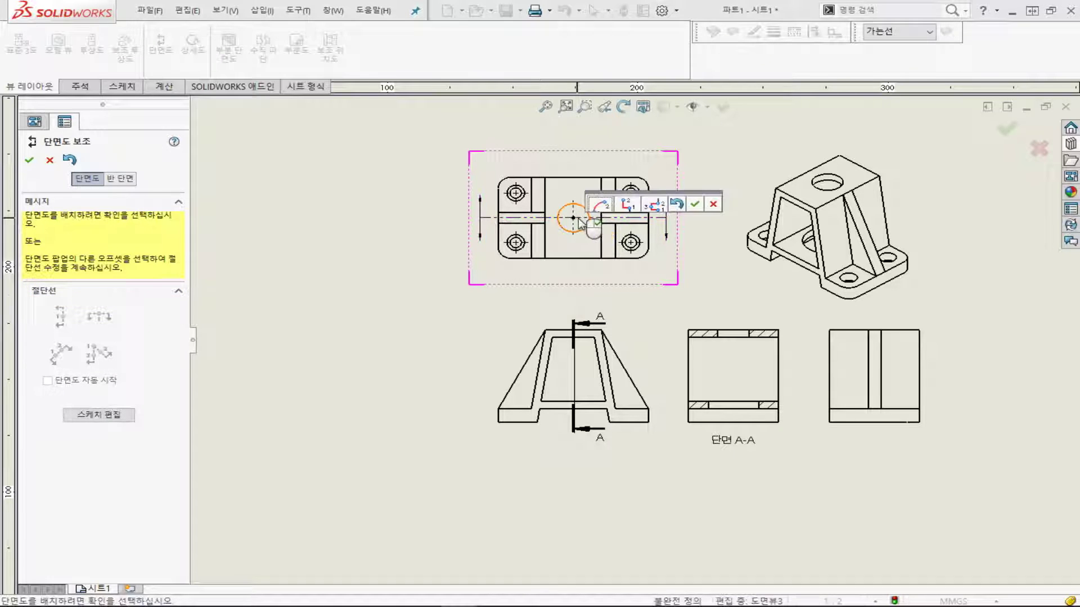
pyautogui.click(695, 204)
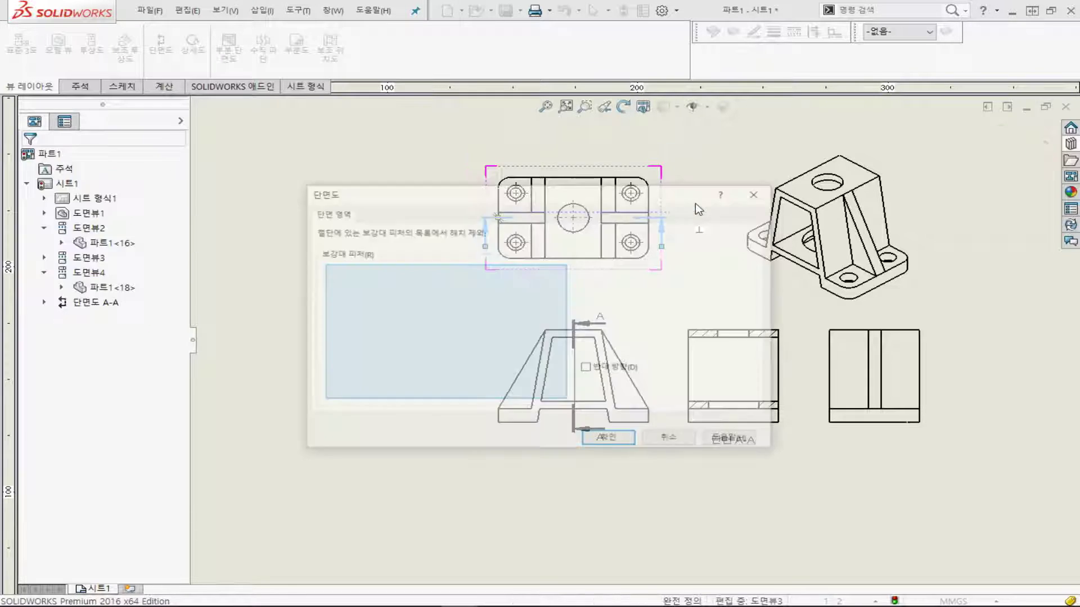
pyautogui.click(608, 446)
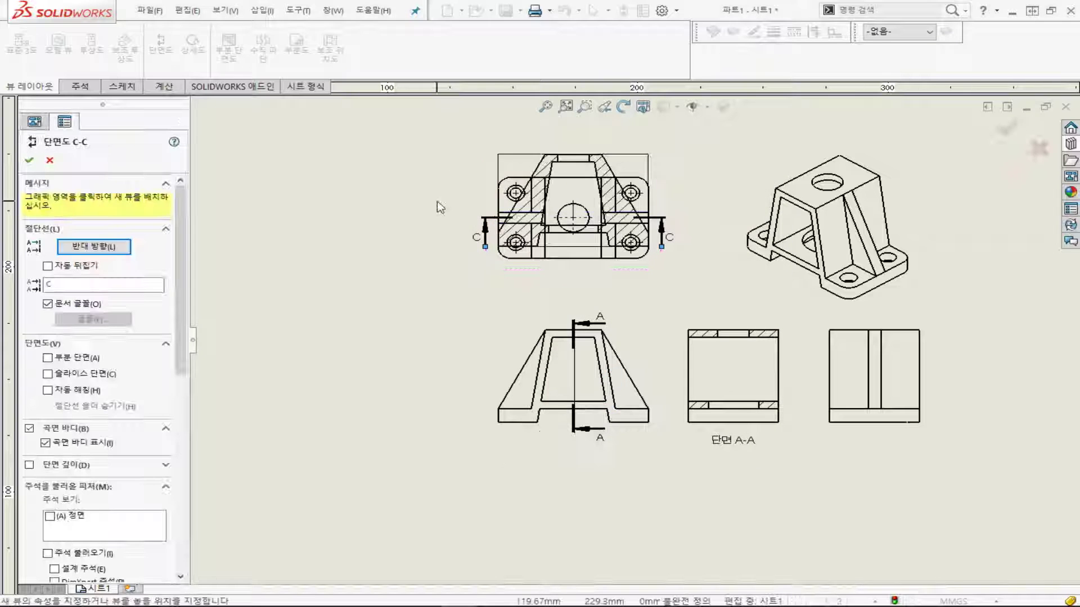
pyautogui.scroll(3, 648, 433)
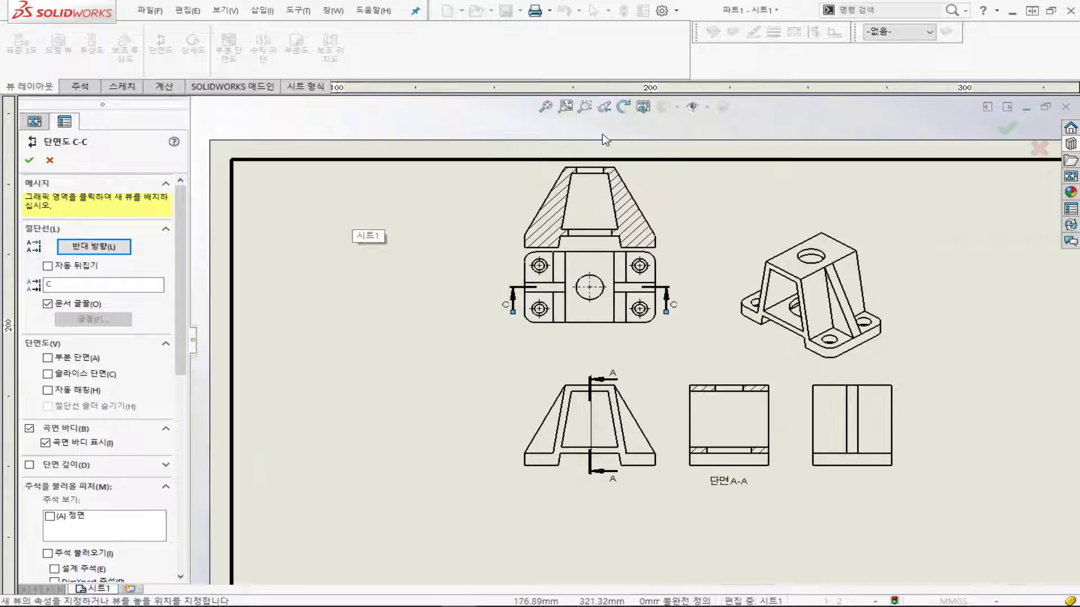
pyautogui.click(619, 242)
pyautogui.press('Escape')
# Move section view C-C slightly higher above the top view
pyautogui.moveTo(471, 162); pyautogui.dragTo(874, 478)
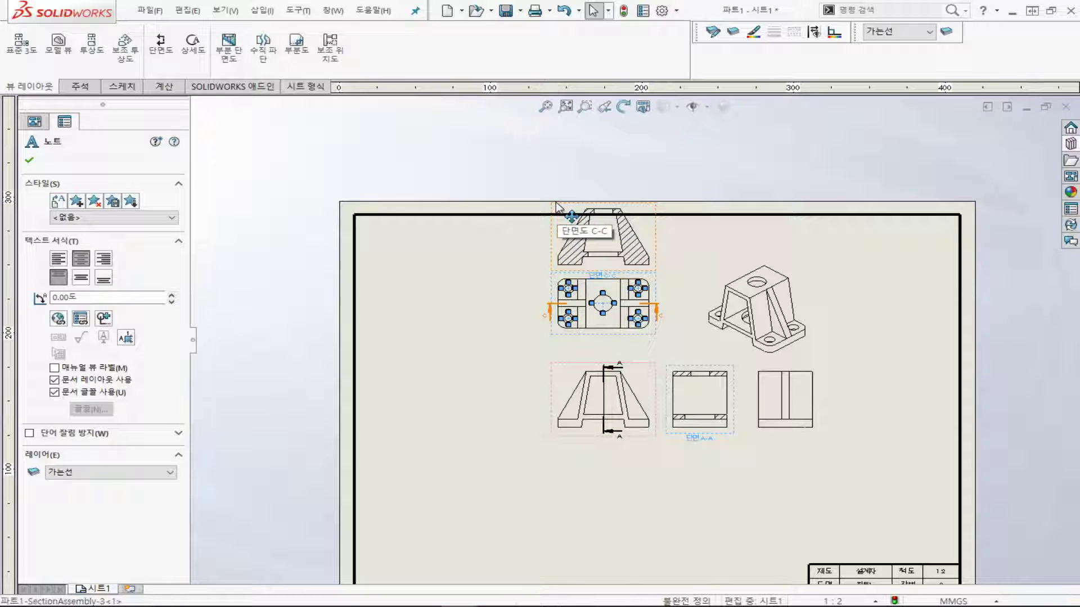
pyautogui.moveTo(555, 203)
pyautogui.mouseDown()
pyautogui.moveTo(548, 258)
pyautogui.moveTo(568, 195)
pyautogui.mouseUp()
pyautogui.click(470, 145)
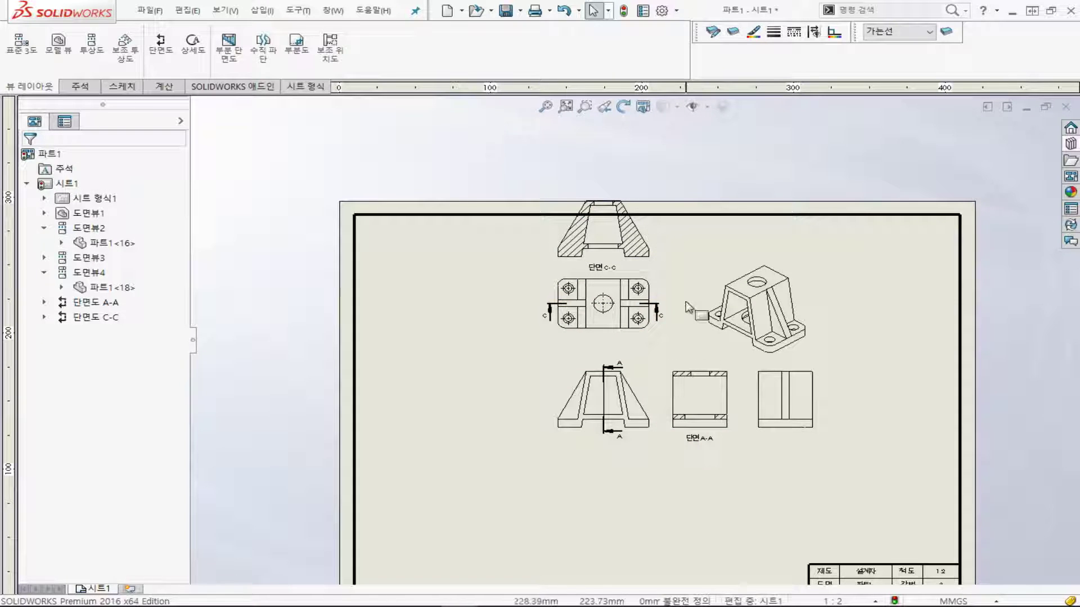
# Move the front view down near the sheet's lower border, and the top view down to just above it
pyautogui.moveTo(625, 447); pyautogui.dragTo(620, 555)
pyautogui.click(606, 335)
pyautogui.moveTo(606, 335); pyautogui.dragTo(619, 446)
# Move section view C-C down so that it sits inside the sheet border above the top view
pyautogui.click(613, 236)
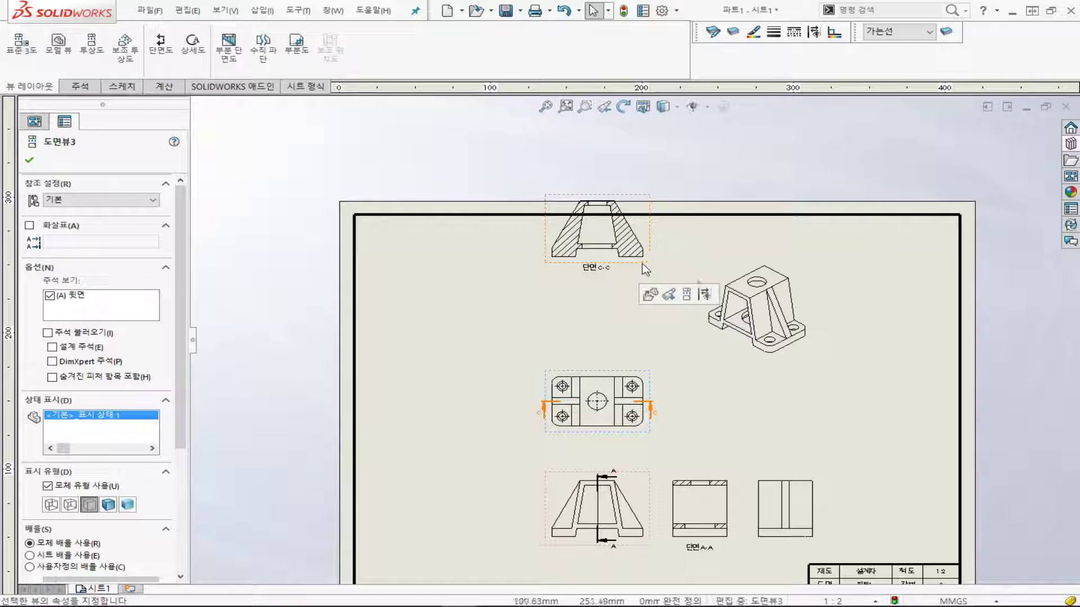
pyautogui.moveTo(640, 262); pyautogui.dragTo(630, 333)
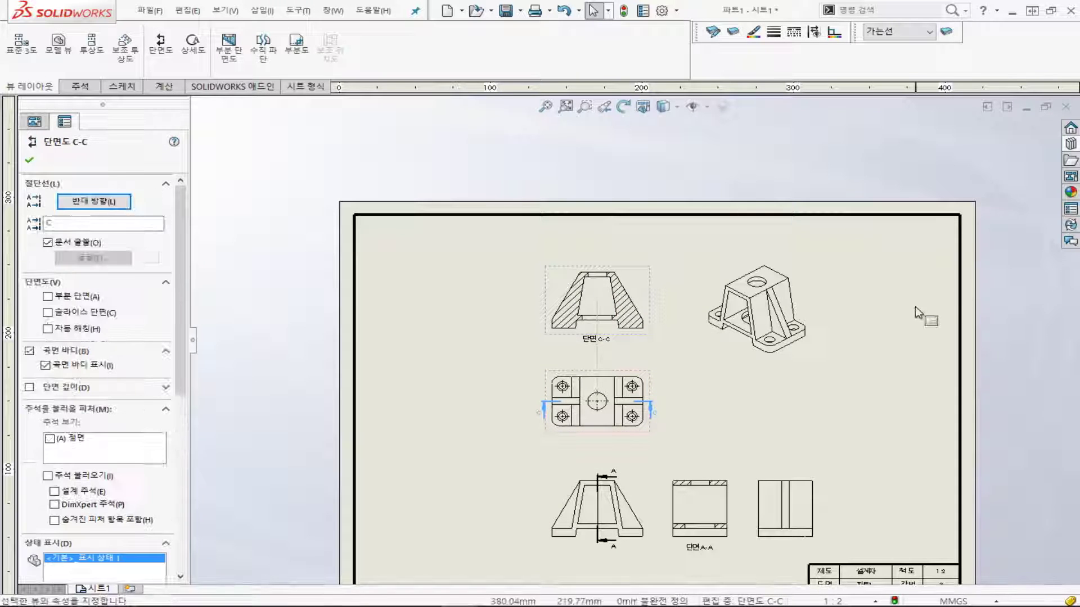
pyautogui.click(973, 355)
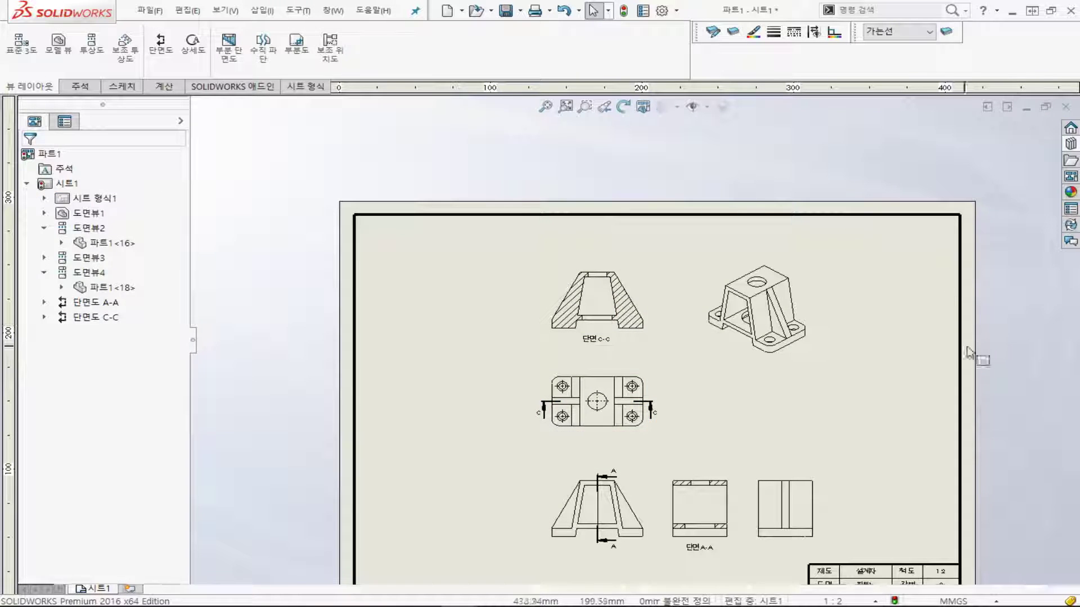
pyautogui.click(552, 113)
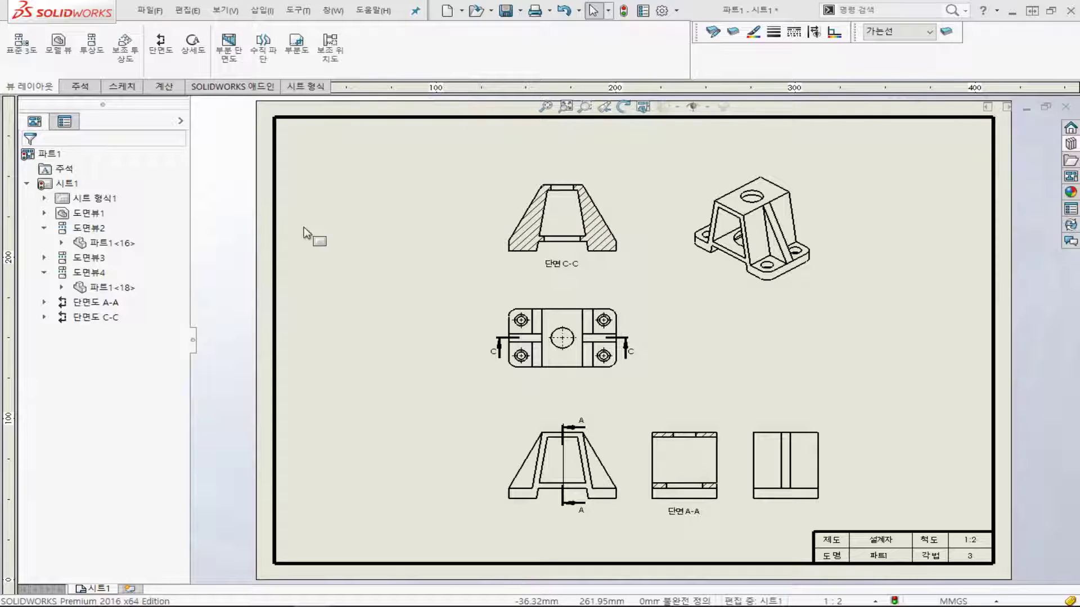
# Create an aligned section view from a bent cutting line with its vertex inside the front view's opening, and place it left of the front view
pyautogui.click(160, 45)
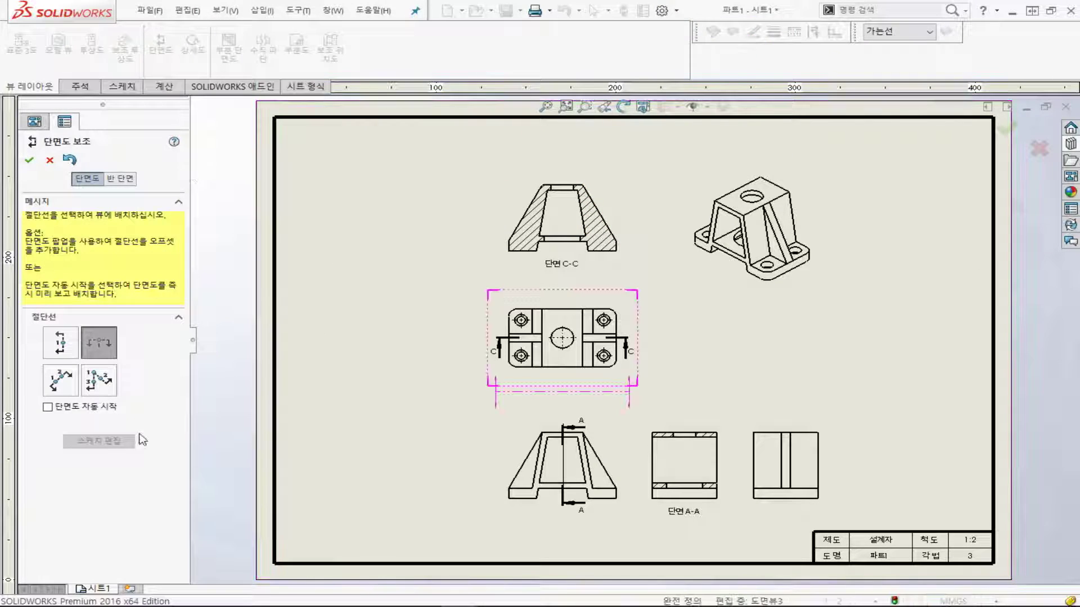
pyautogui.click(99, 380)
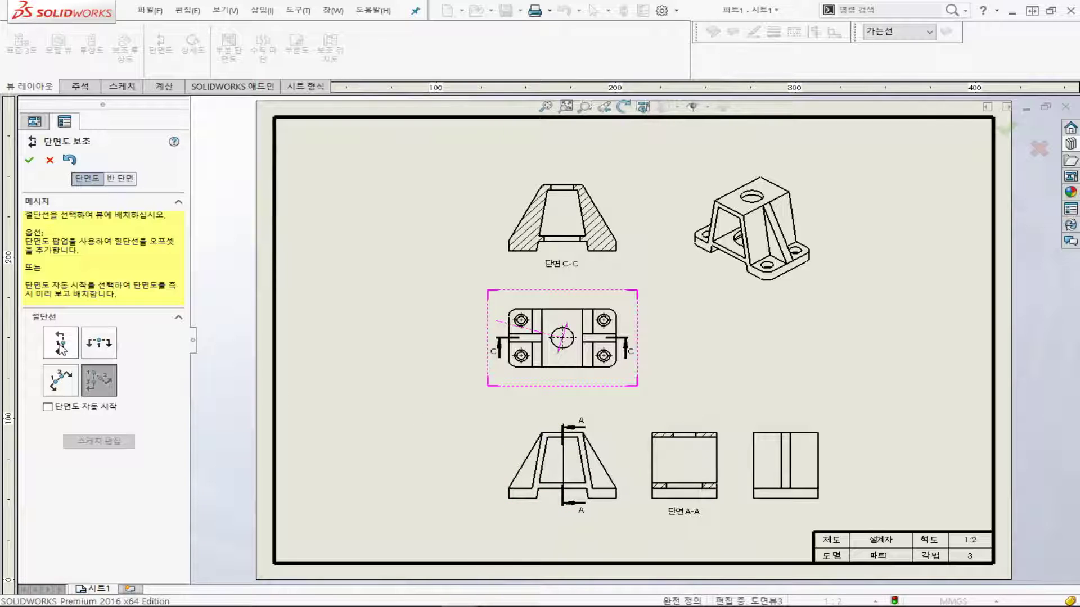
pyautogui.click(562, 465)
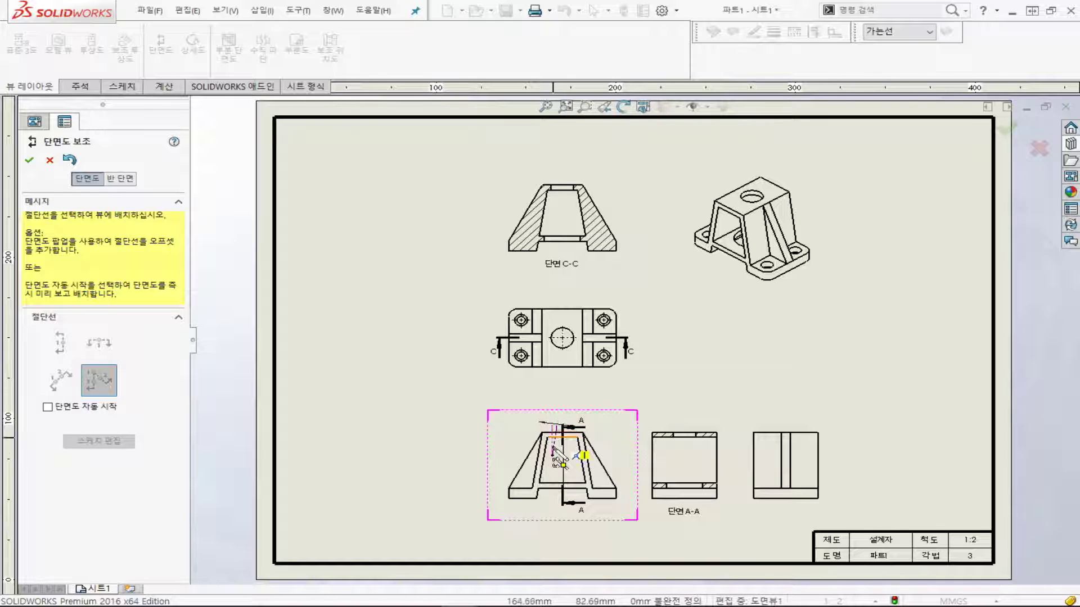
pyautogui.click(563, 466)
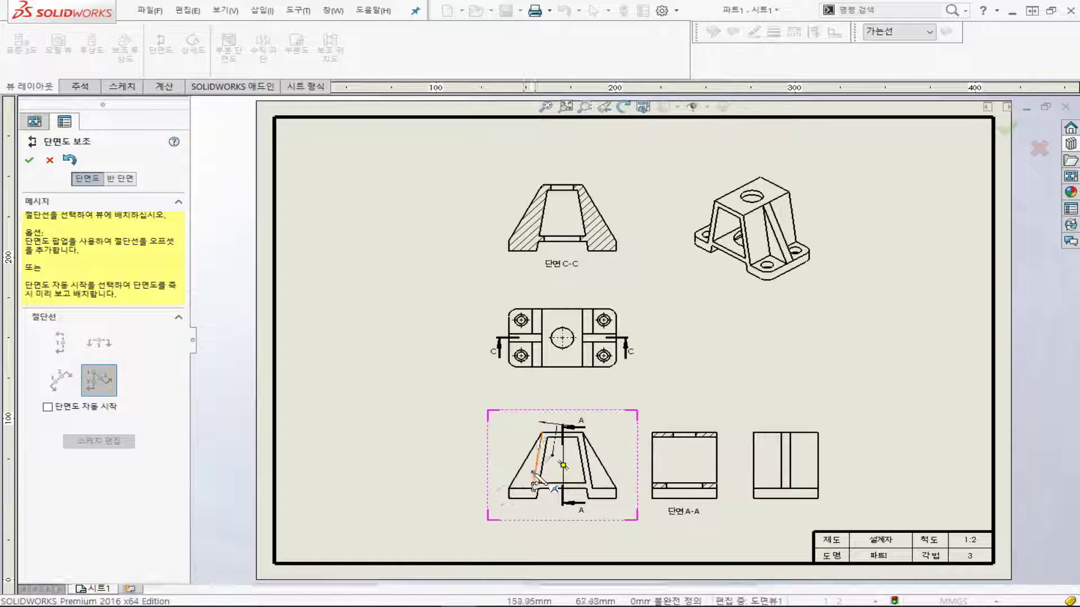
pyautogui.click(502, 488)
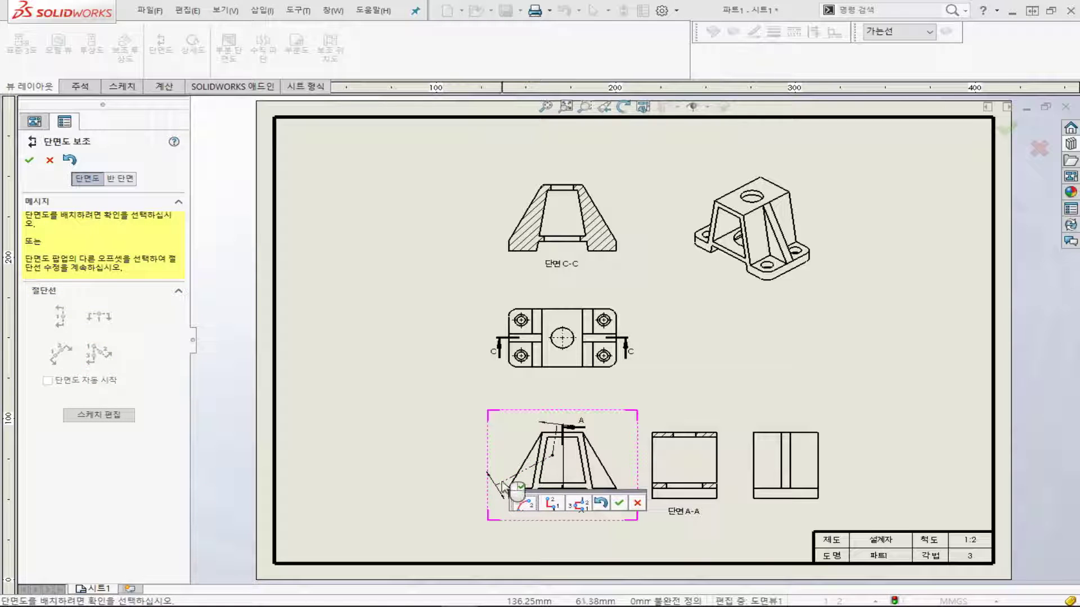
pyautogui.click(620, 504)
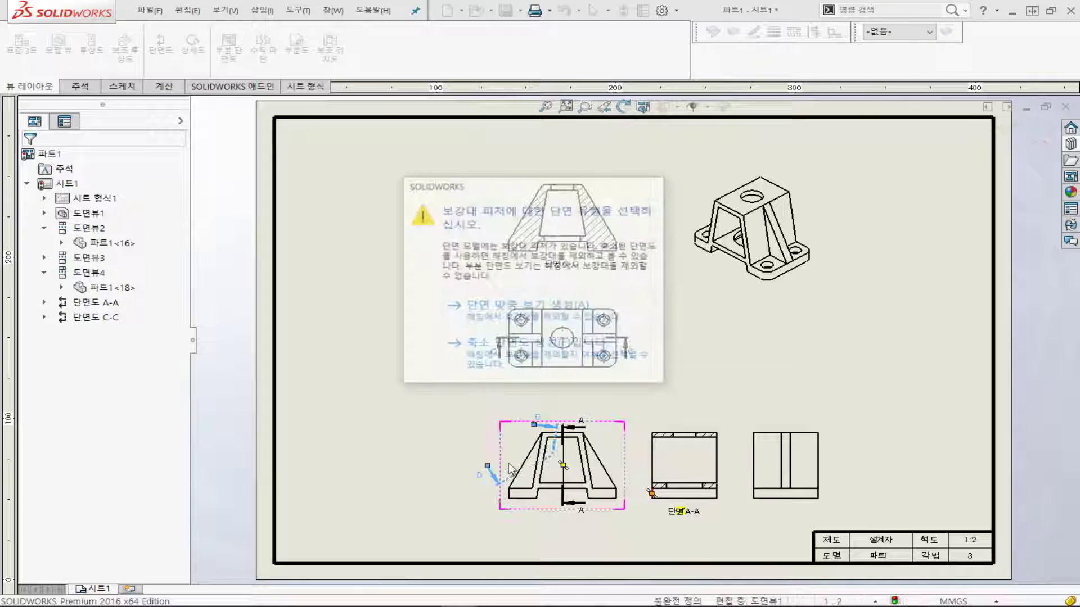
pyautogui.click(534, 313)
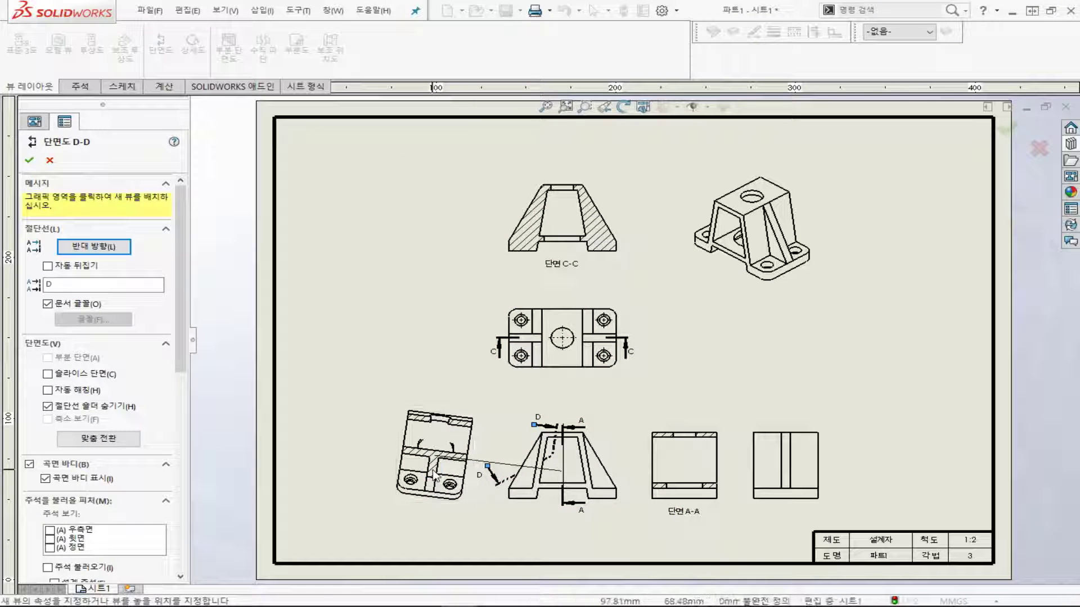
pyautogui.click(436, 470)
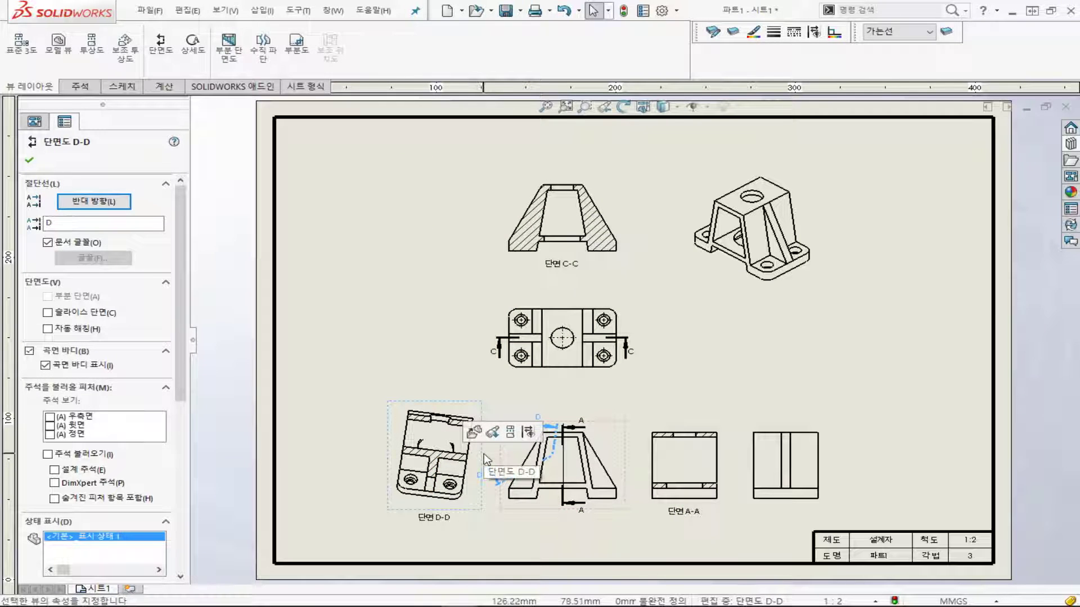
# Delete section views A-A, C-C and D-D together with their cutting lines
pyautogui.scroll(-1, 481, 453)
pyautogui.scroll(-2, 481, 453)
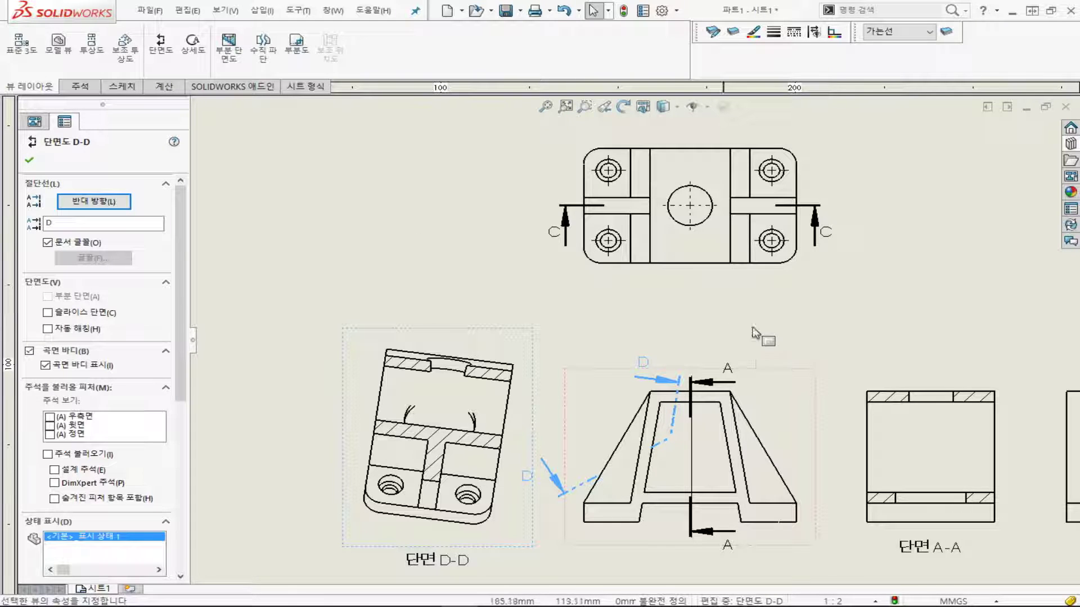
pyautogui.click(29, 161)
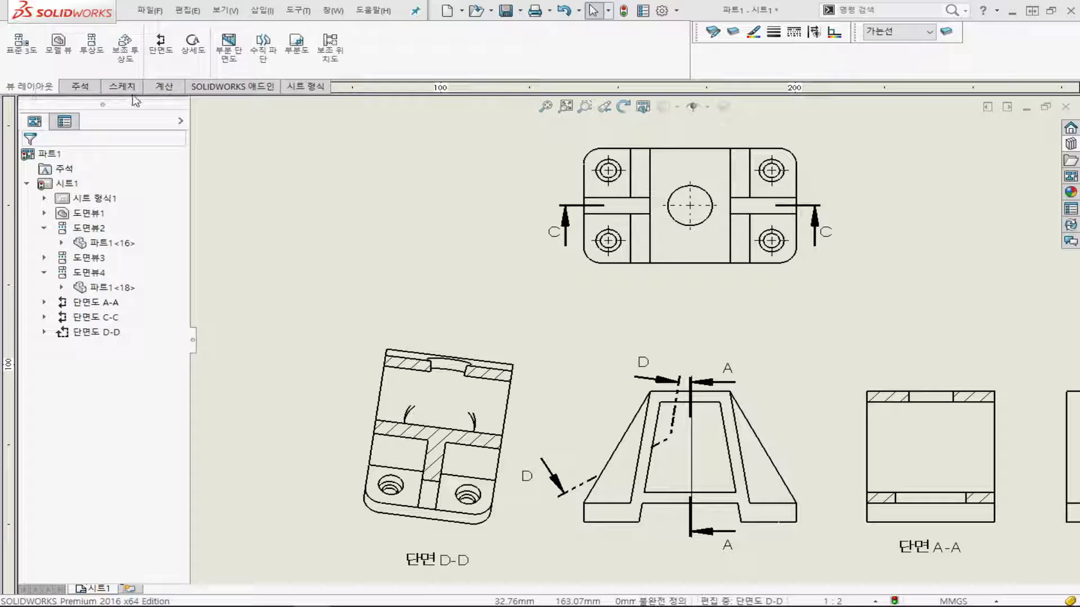
pyautogui.click(115, 332)
pyautogui.keyDown('shift'); pyautogui.click(113, 306); pyautogui.keyUp('shift')
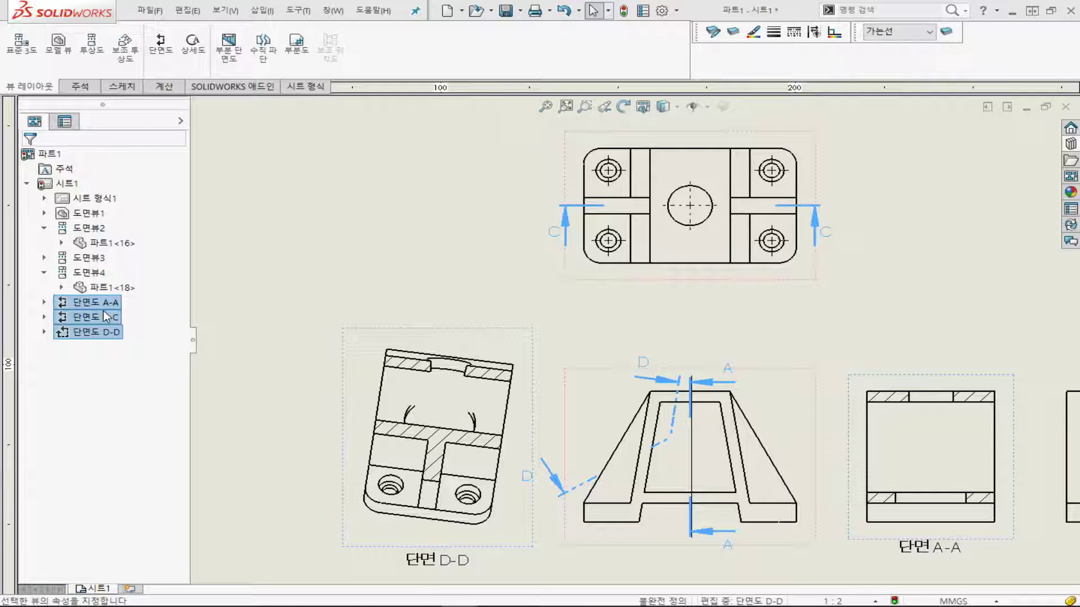
pyautogui.press('Delete')
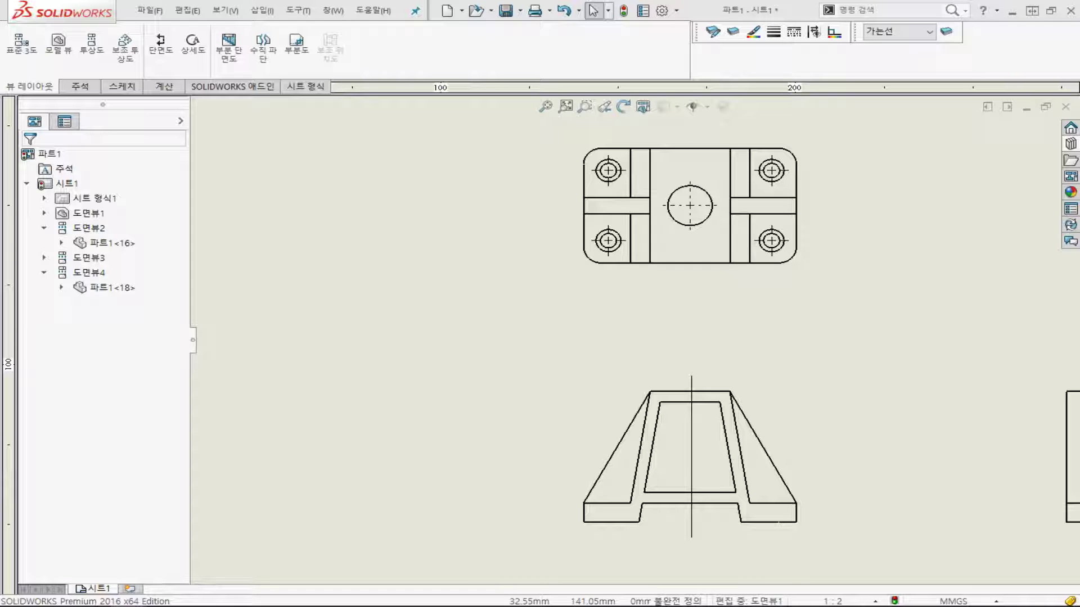
# Sketch a slanted line about 158 mm long across the front view, rising from its lower left to its upper right
pyautogui.click(125, 88)
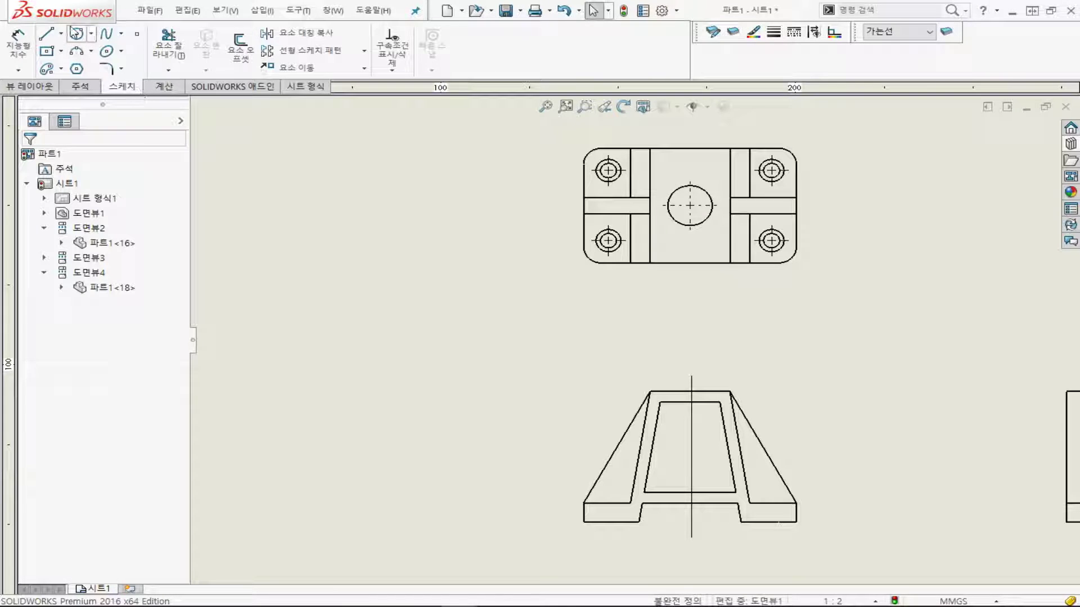
pyautogui.click(46, 33)
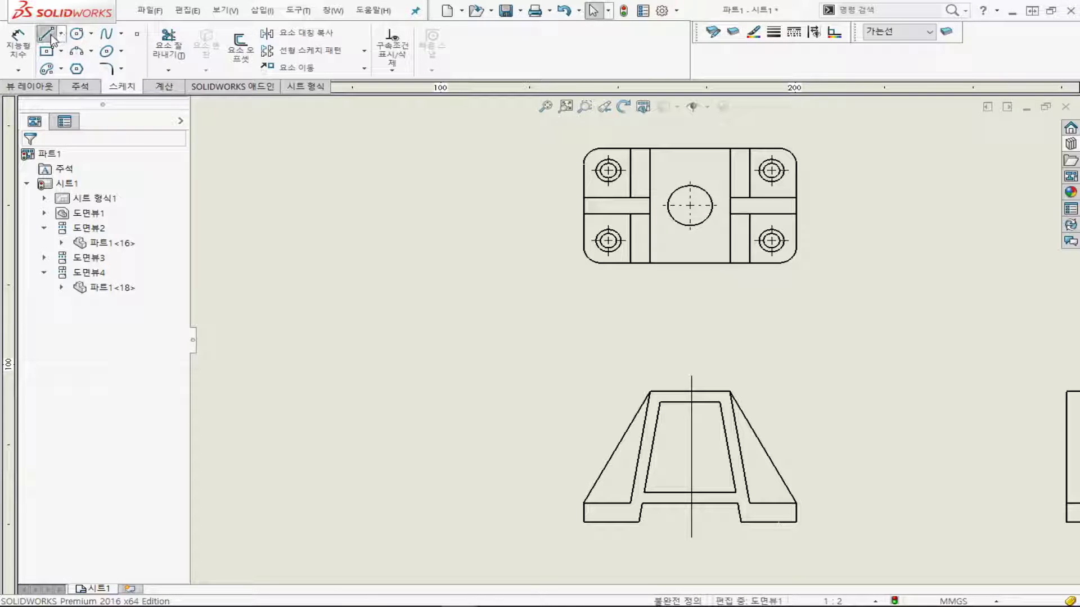
pyautogui.click(558, 491)
pyautogui.click(819, 400)
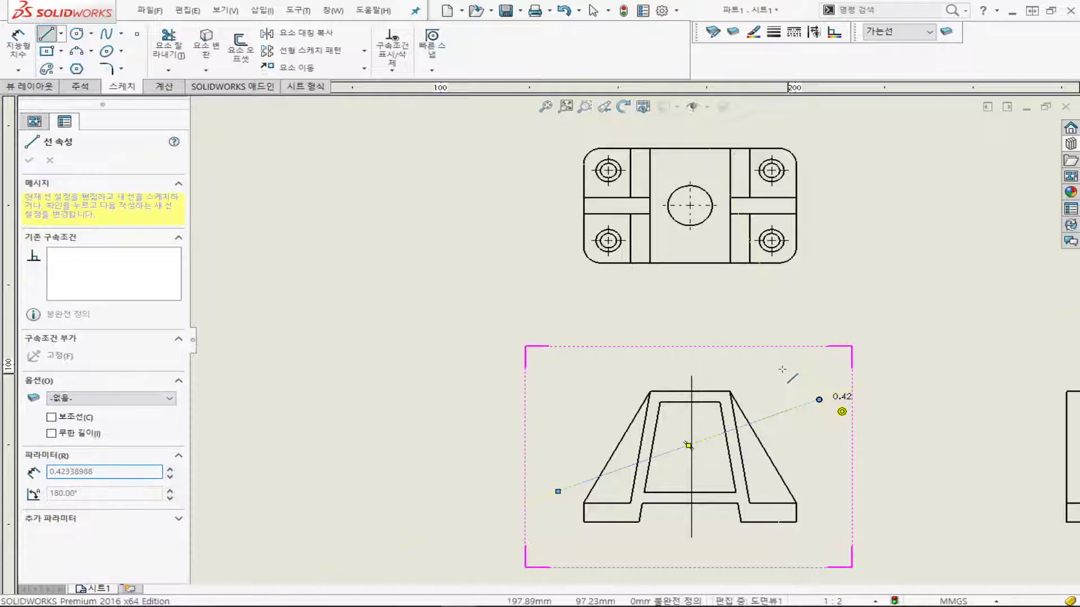
pyautogui.press('Escape')
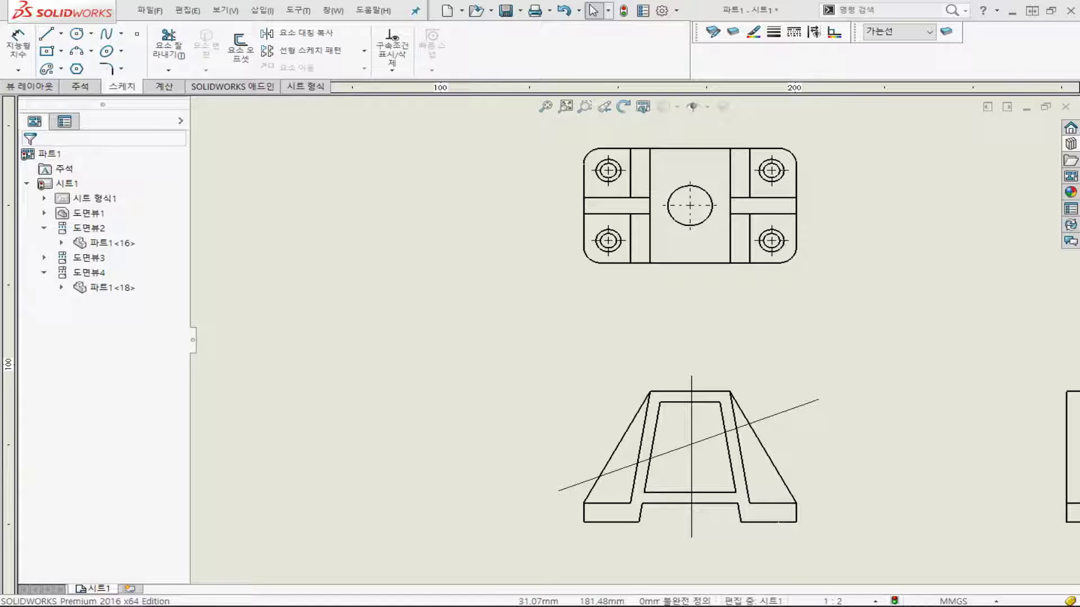
# Create a section view from the slanted sketch line without excluding any rib features, and place it below the front view
pyautogui.click(787, 411)
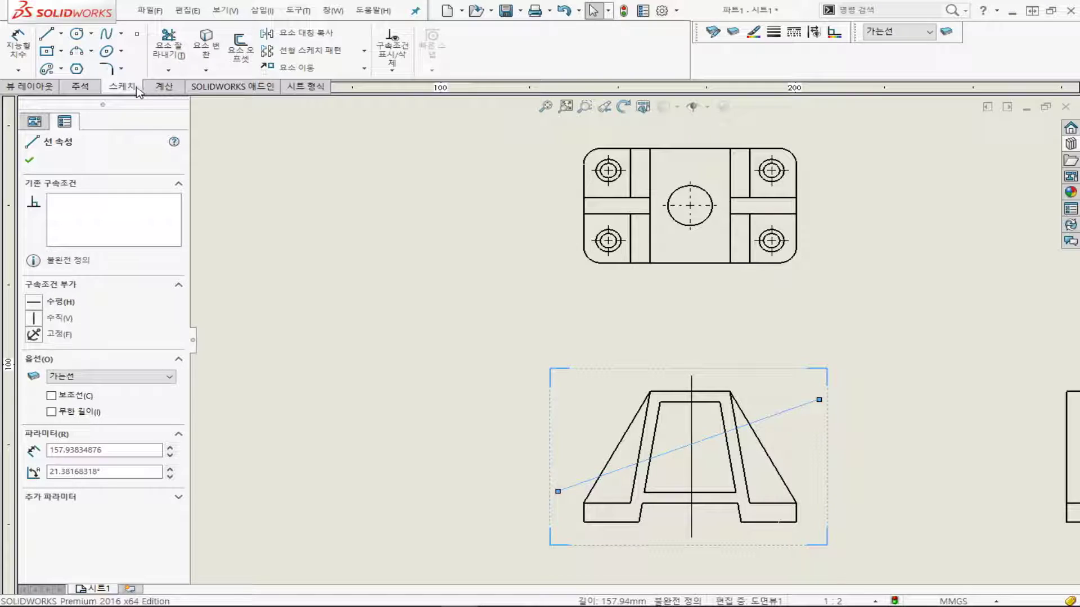
pyautogui.click(31, 86)
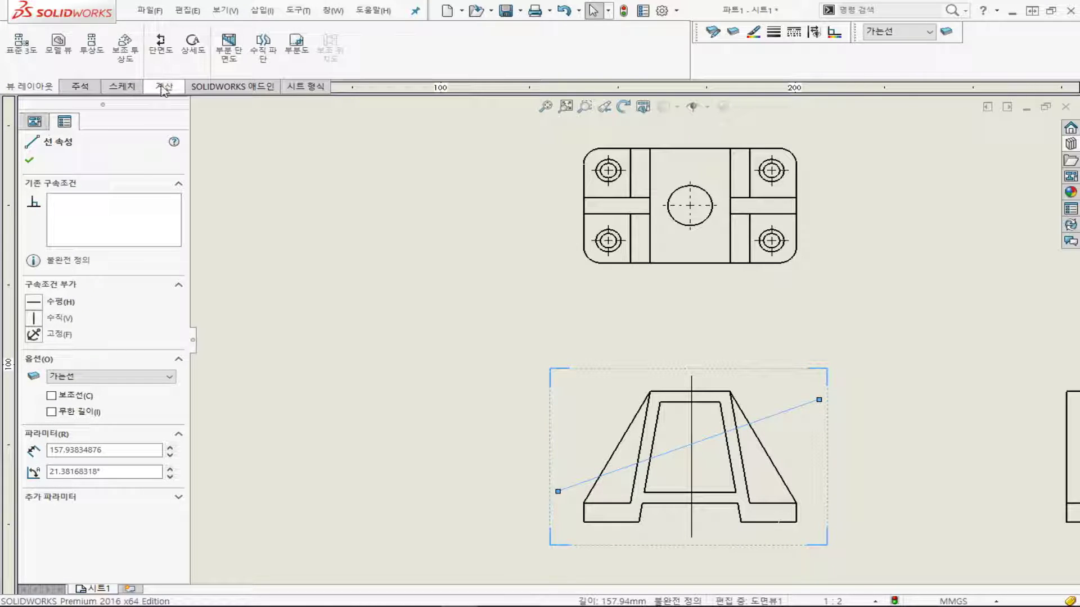
pyautogui.click(166, 60)
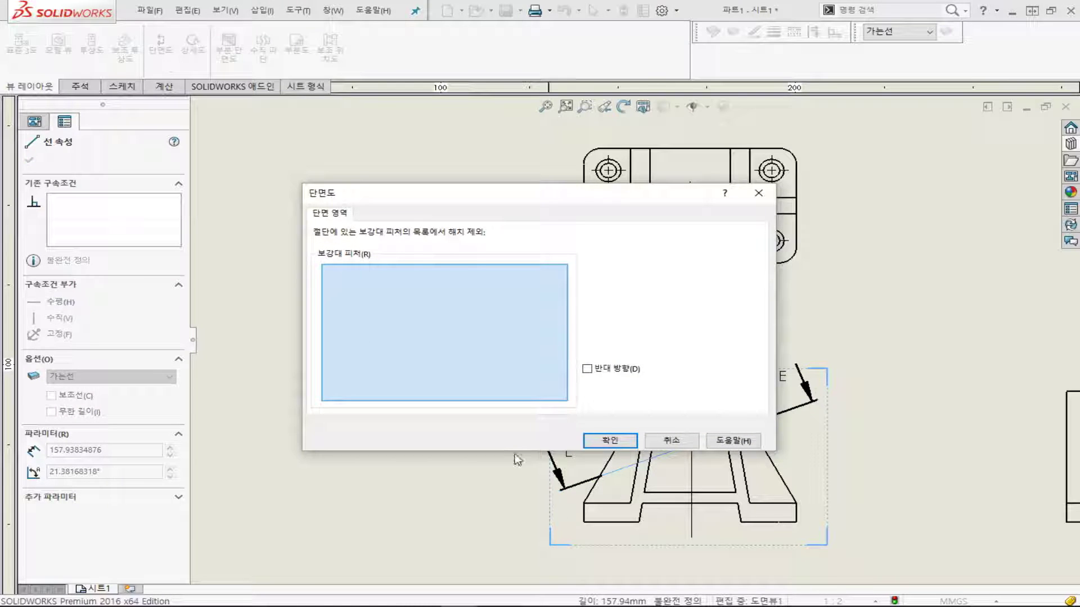
pyautogui.click(607, 441)
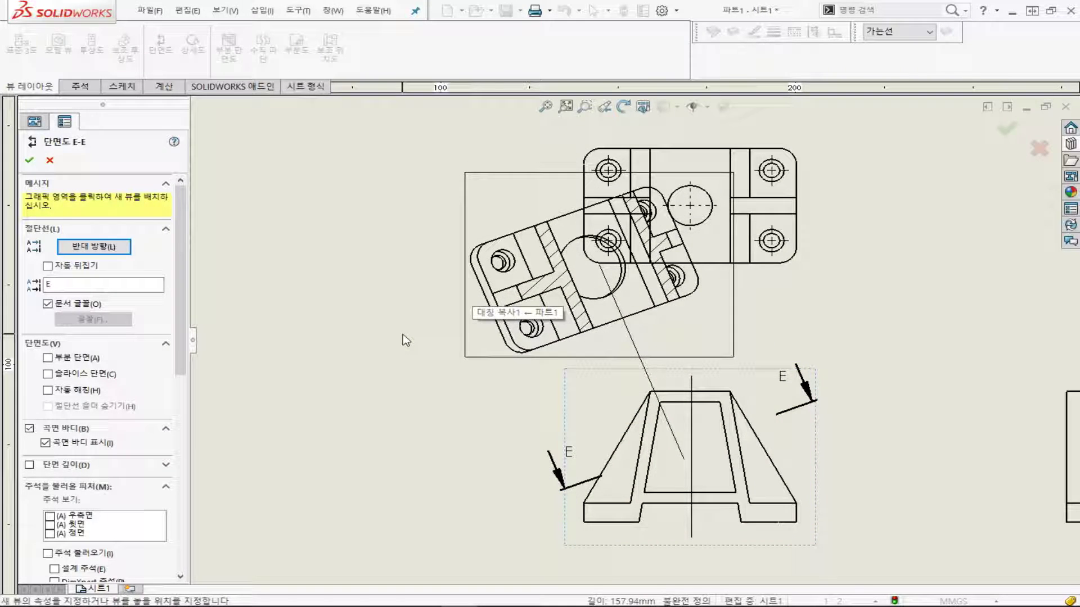
pyautogui.scroll(5, 633, 340)
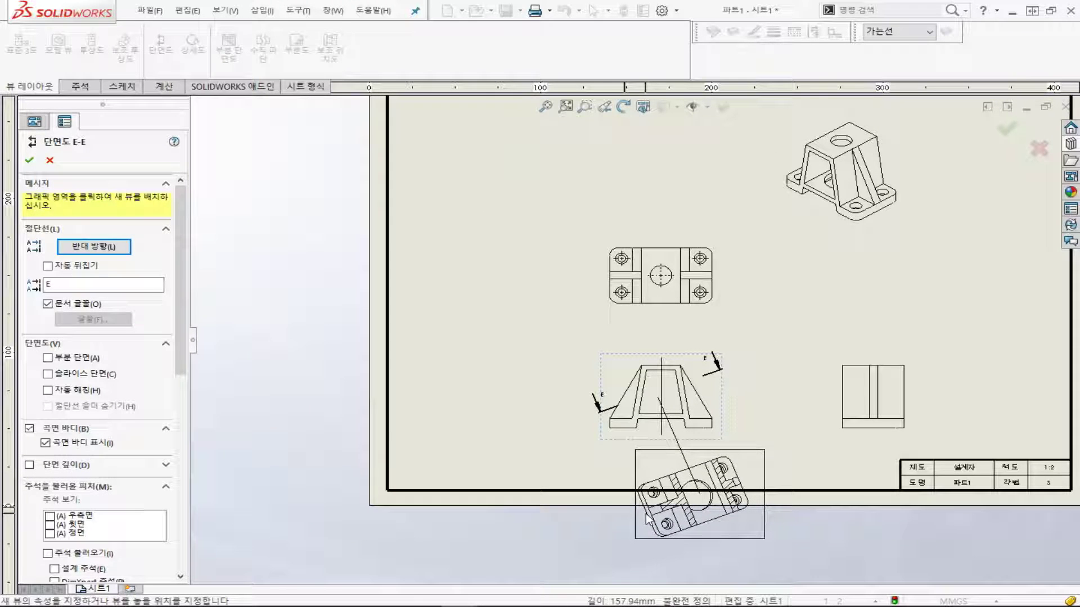
pyautogui.click(646, 518)
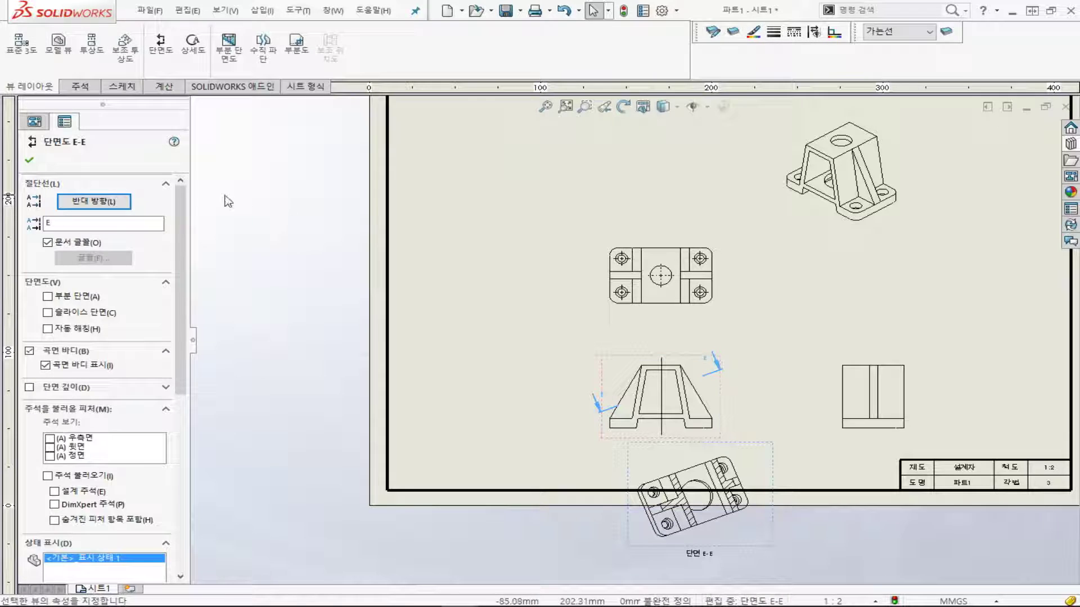
pyautogui.click(285, 200)
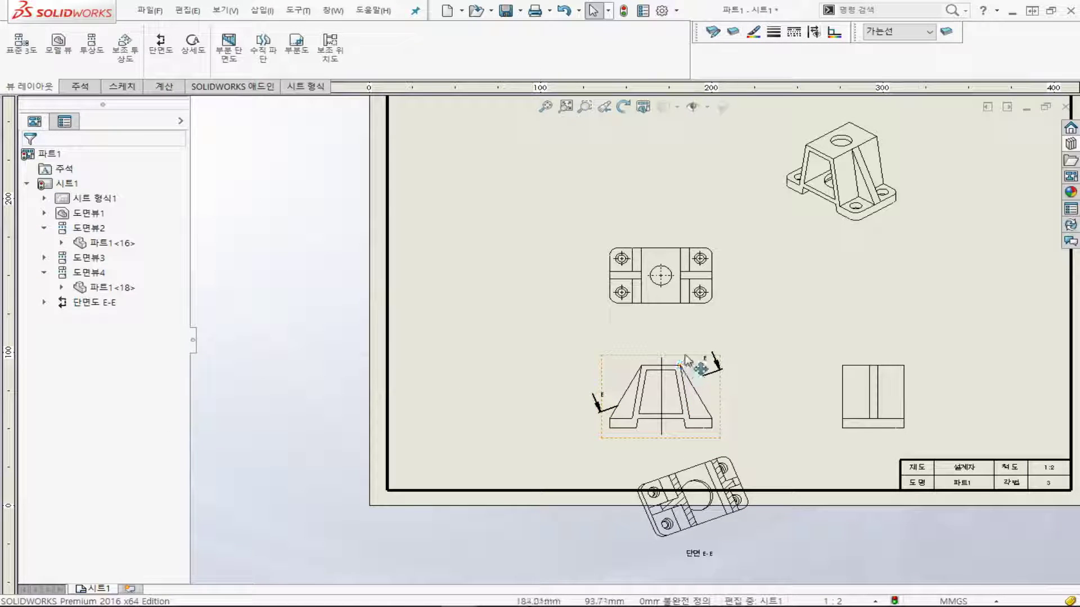
# Move the top and front views up, and bring section view E-E inside the sheet border just below the front view
pyautogui.moveTo(686, 358); pyautogui.dragTo(659, 176)
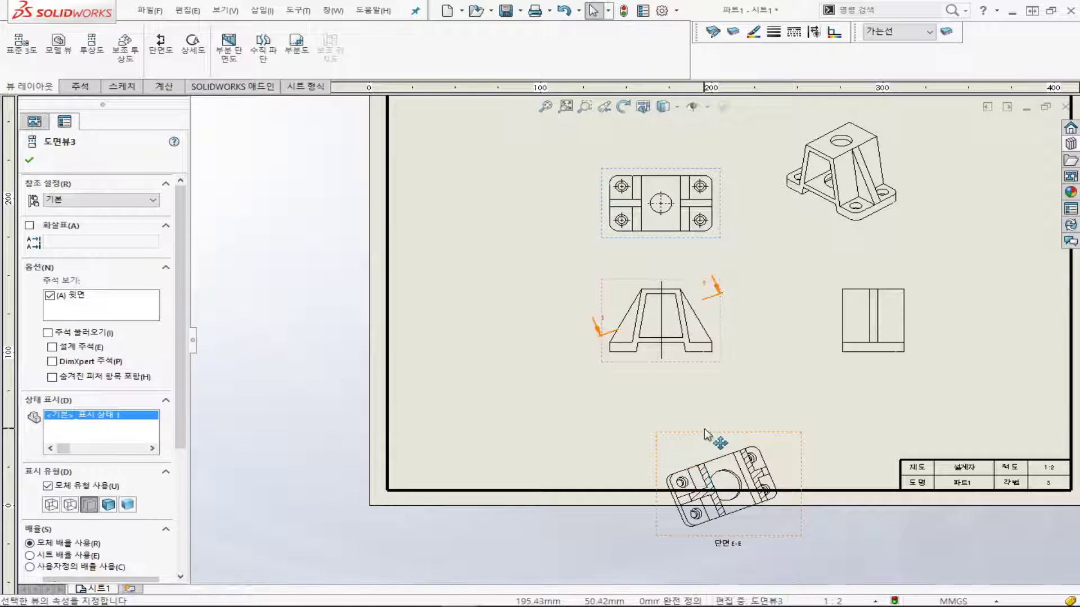
pyautogui.moveTo(708, 435); pyautogui.dragTo(714, 371)
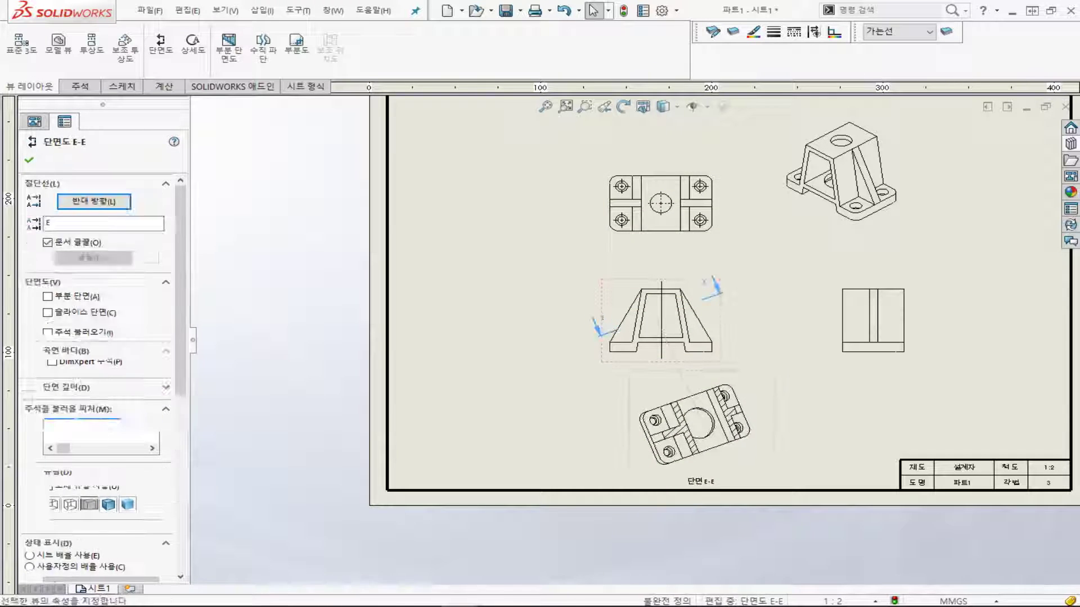
pyautogui.click(264, 358)
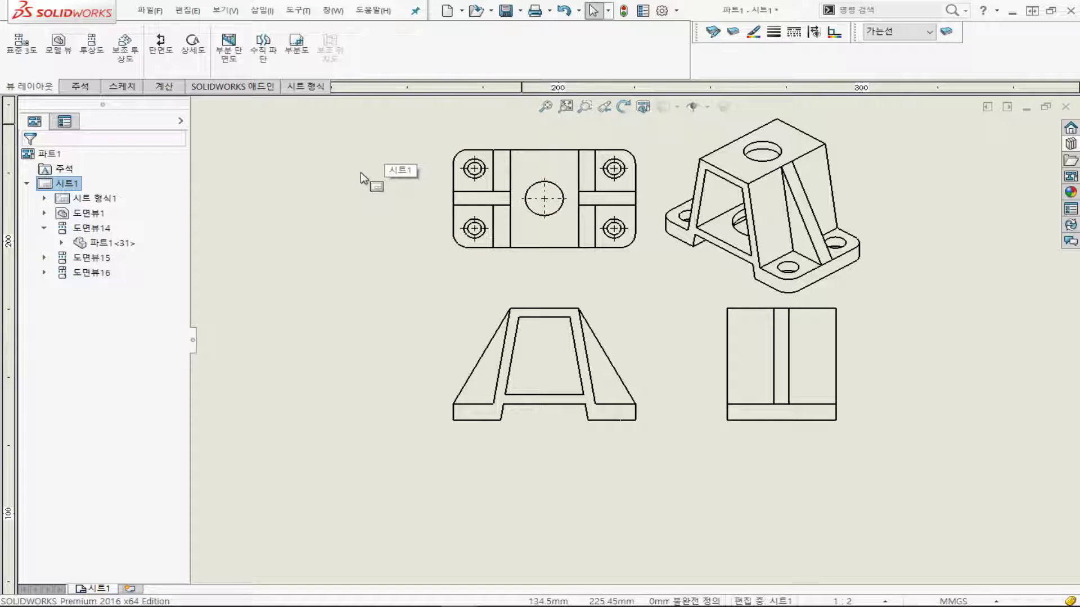
# Create a detail view from a circle of about 28 mm radius around the top view's upper-left corner, placed left of that view
pyautogui.click(193, 45)
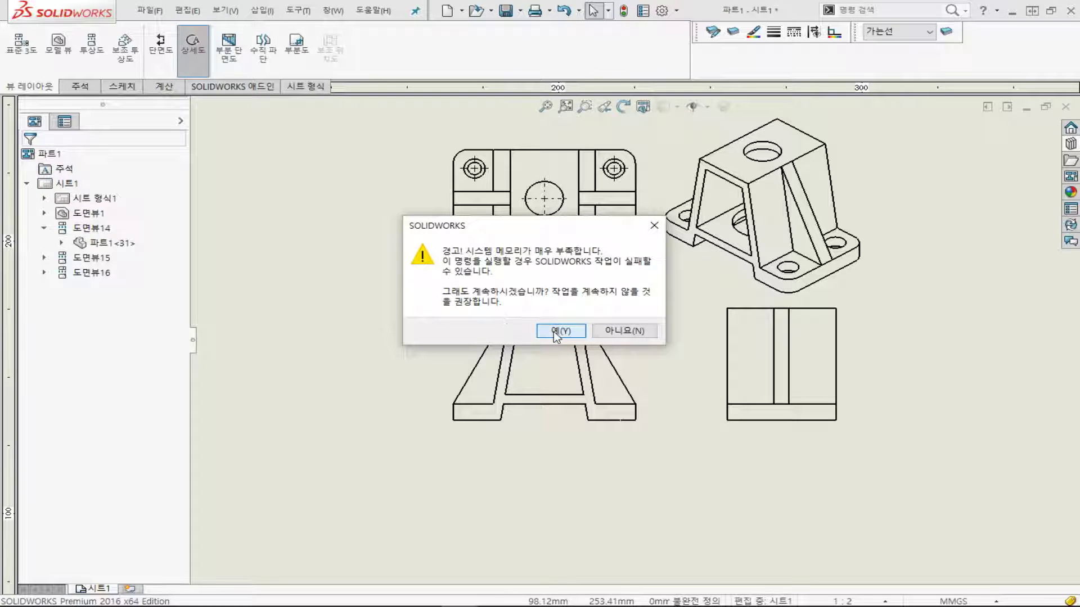
pyautogui.click(554, 331)
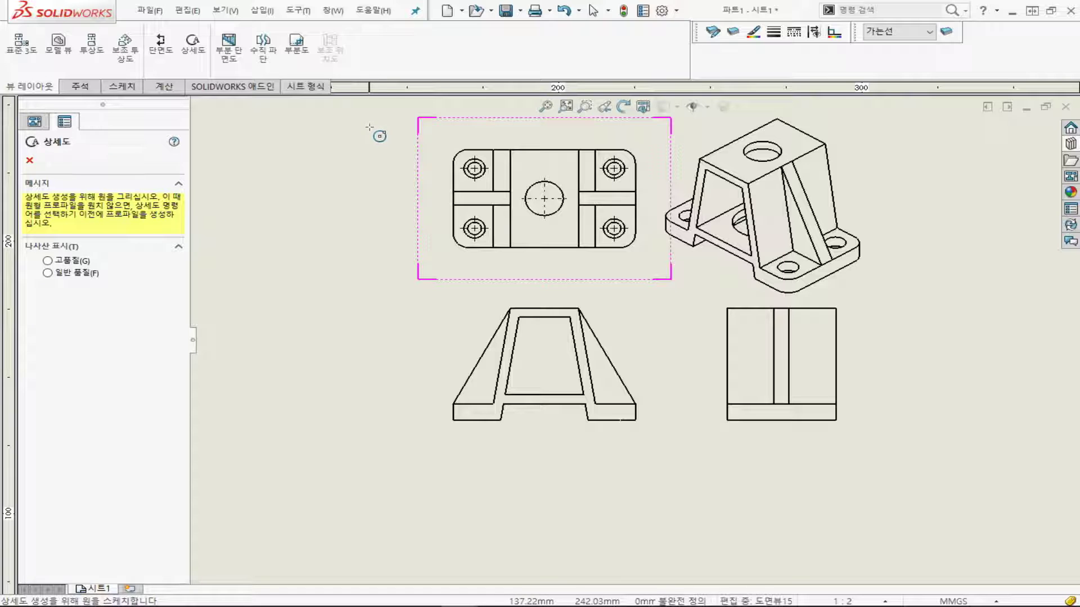
pyautogui.click(457, 153)
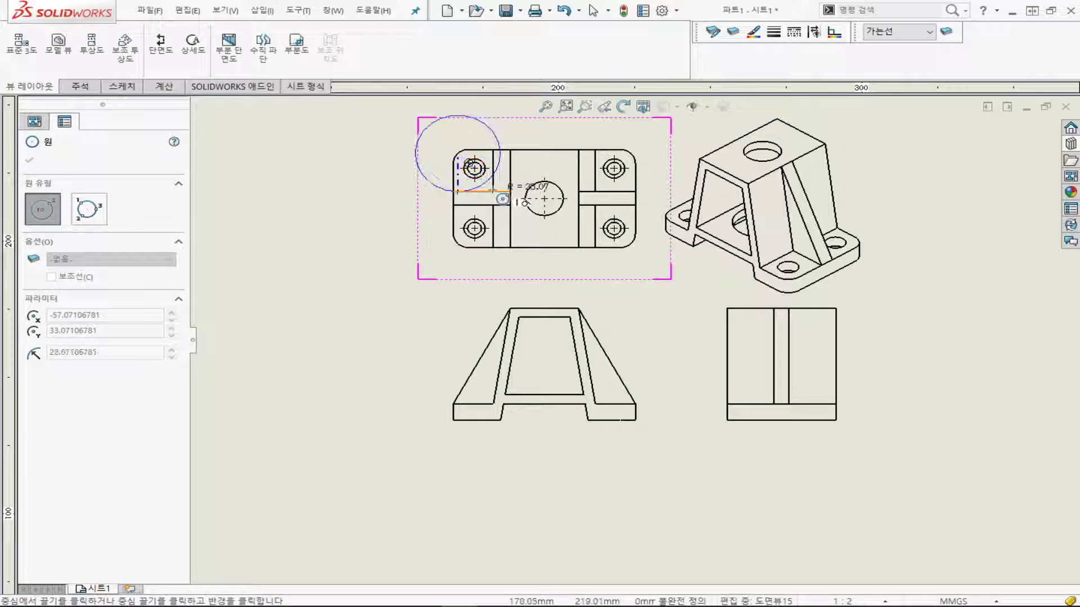
pyautogui.click(497, 187)
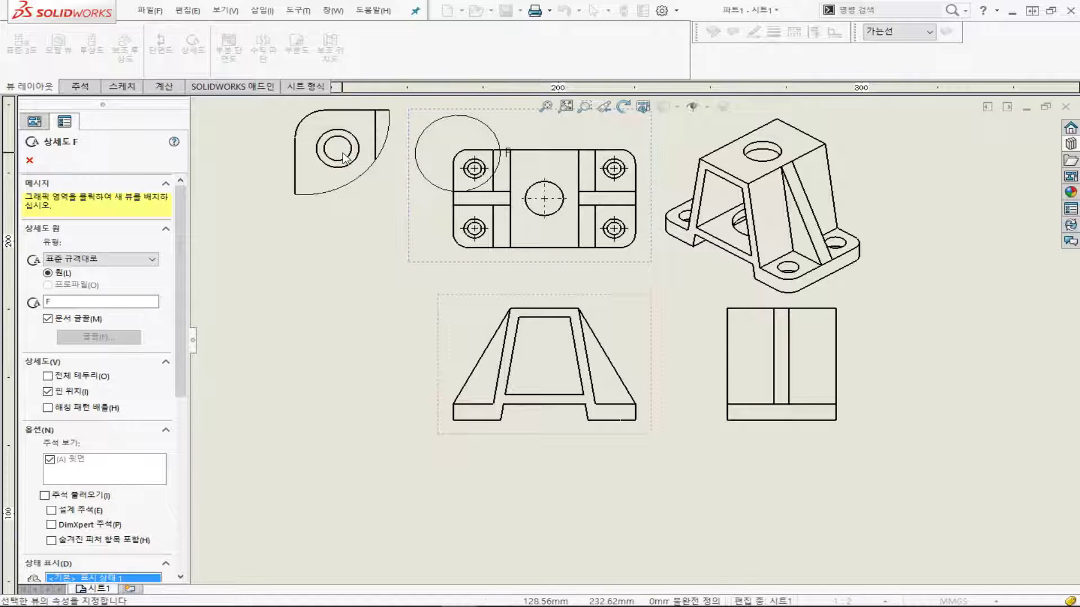
pyautogui.click(345, 158)
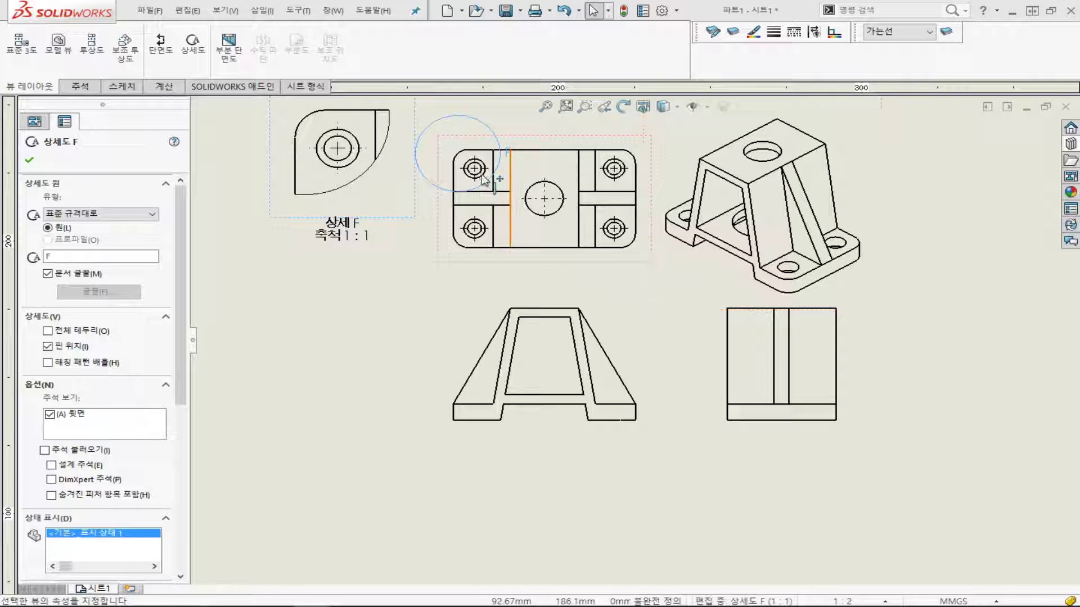
# Set the detail circle's style to 연결원 and move detail view F farther up and left of the top view
pyautogui.scroll(1, 427, 168)
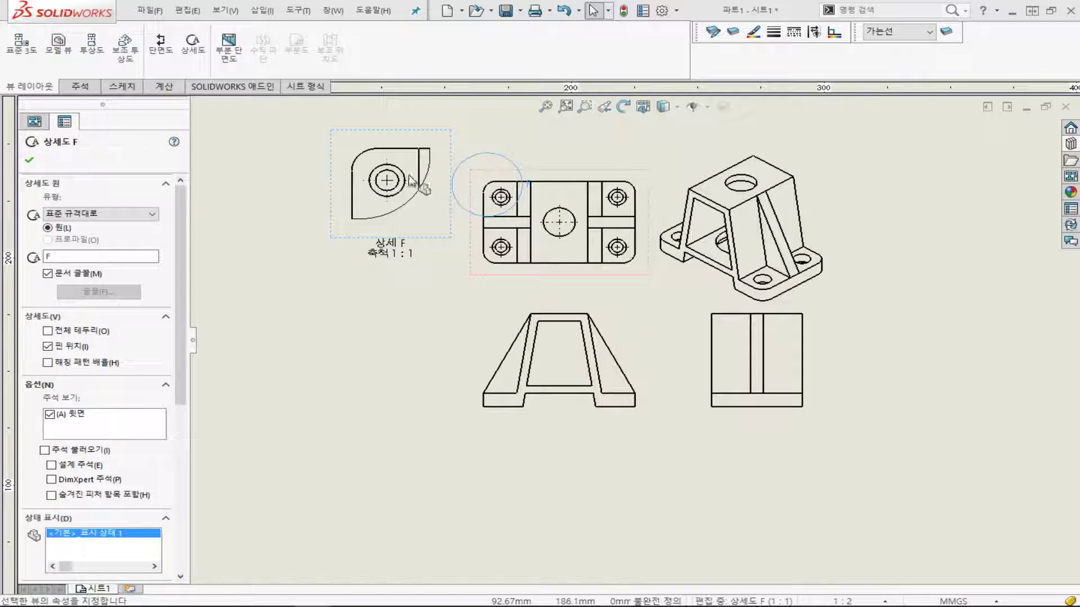
pyautogui.moveTo(415, 140); pyautogui.dragTo(374, 115)
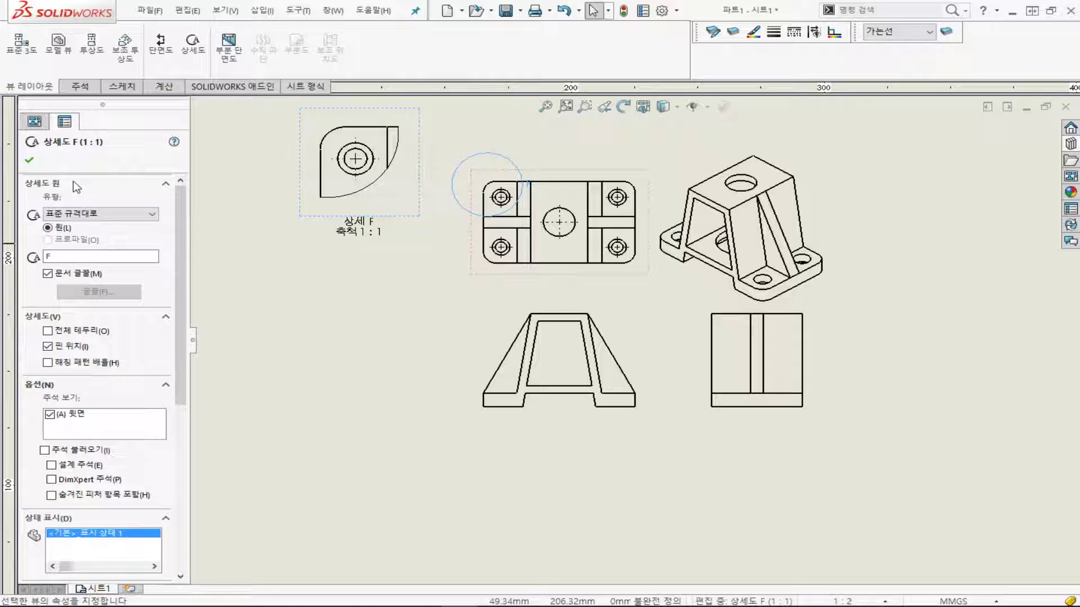
pyautogui.click(90, 220)
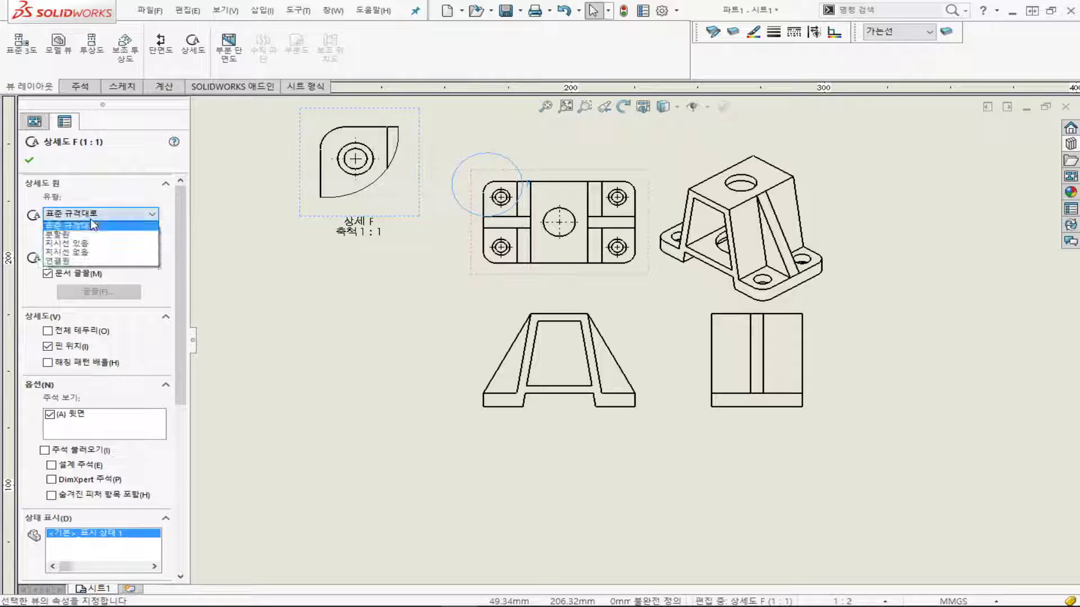
pyautogui.click(88, 262)
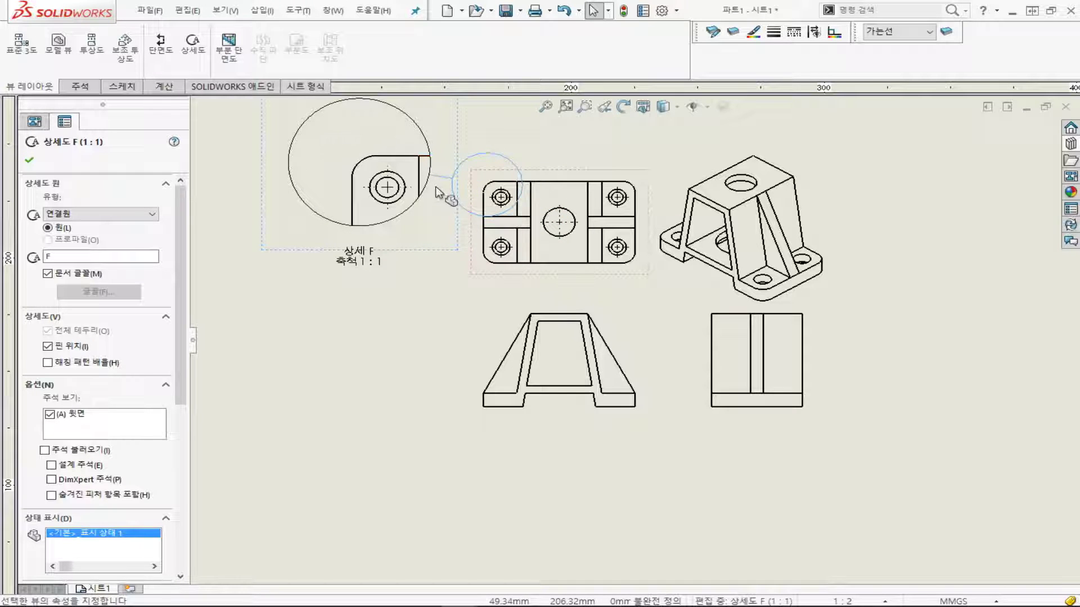
pyautogui.moveTo(410, 251); pyautogui.dragTo(375, 251)
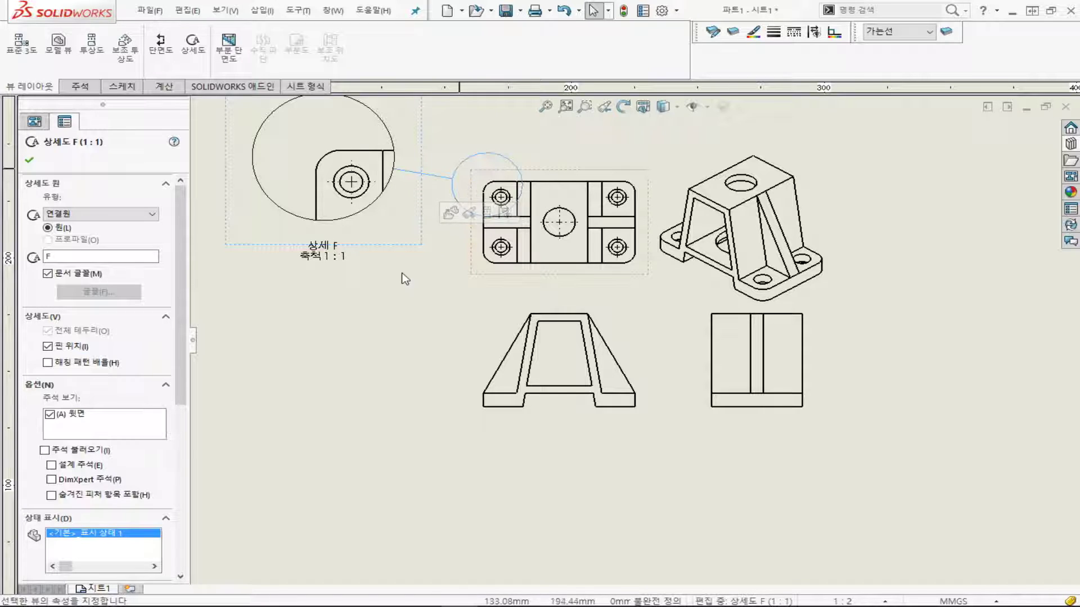
pyautogui.click(30, 159)
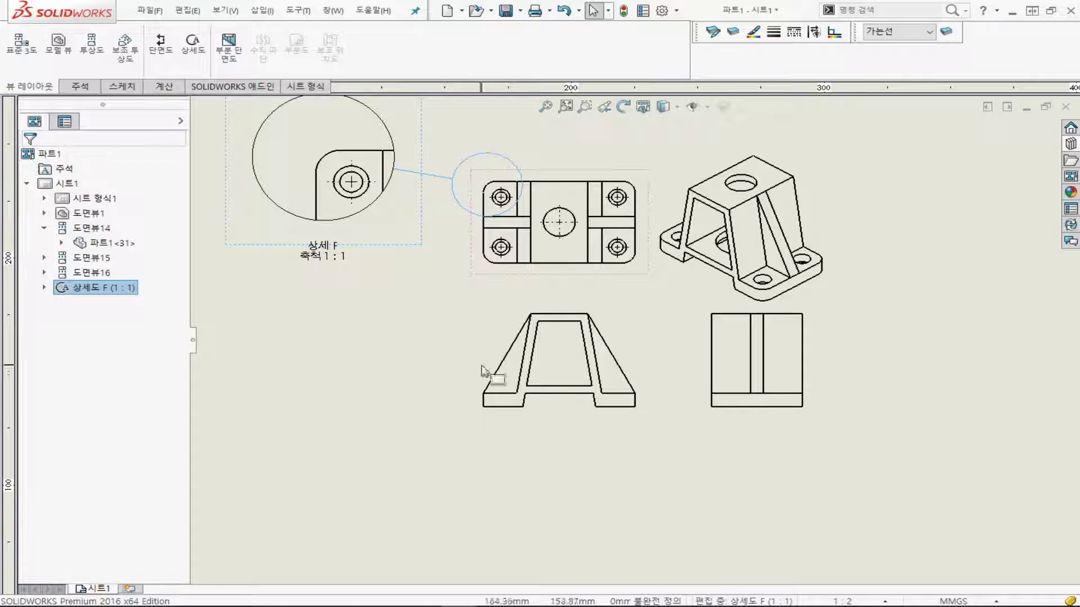
# Set the current layer to 주석
pyautogui.press('f')
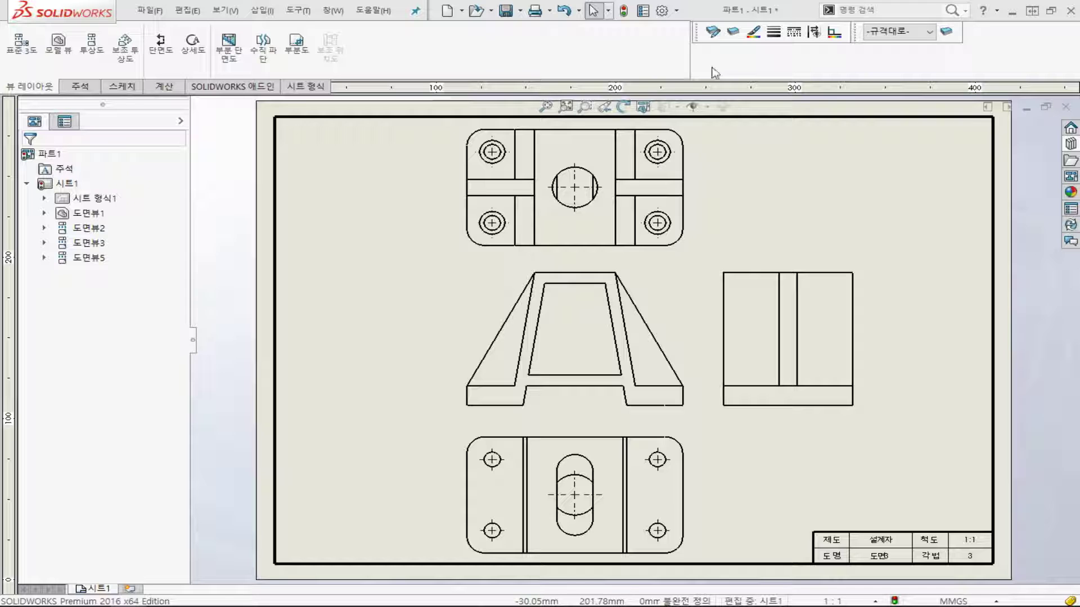
pyautogui.click(928, 32)
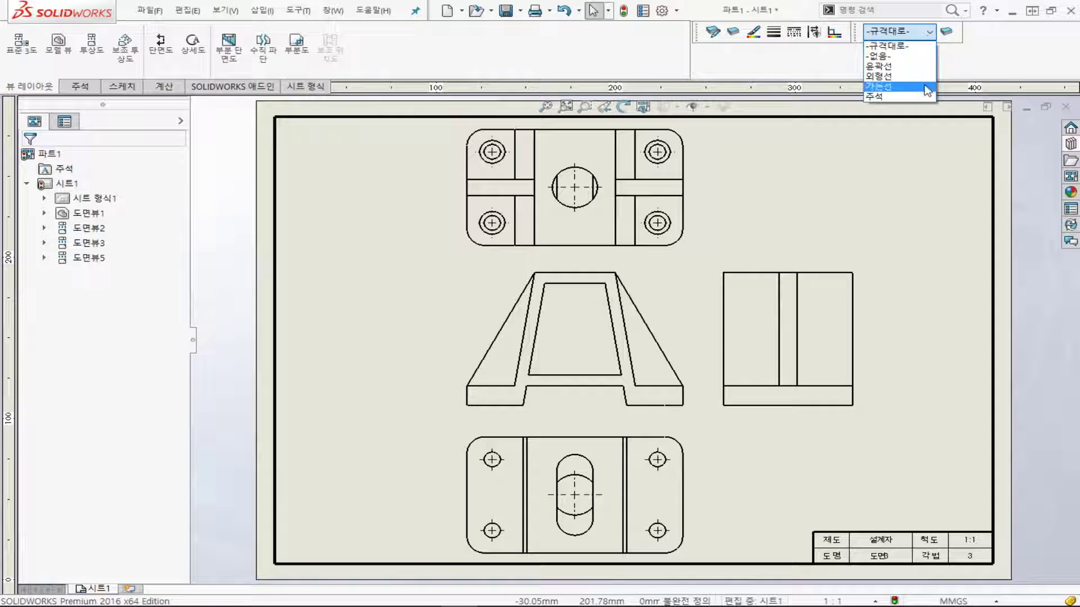
pyautogui.click(923, 101)
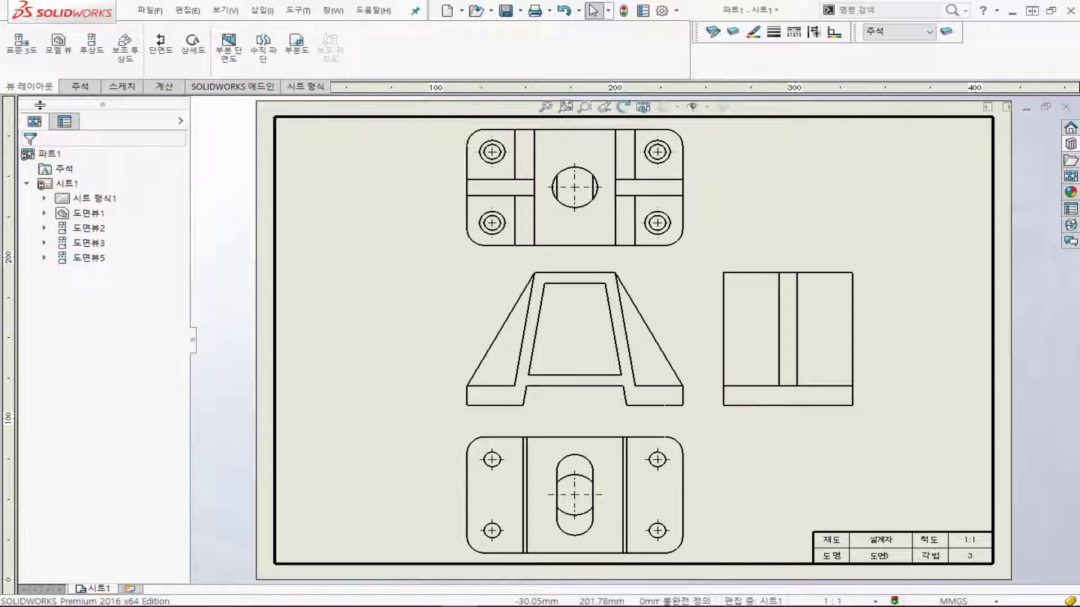
# Start adding center marks with a single center mark on the large central circle of the top view
pyautogui.click(80, 88)
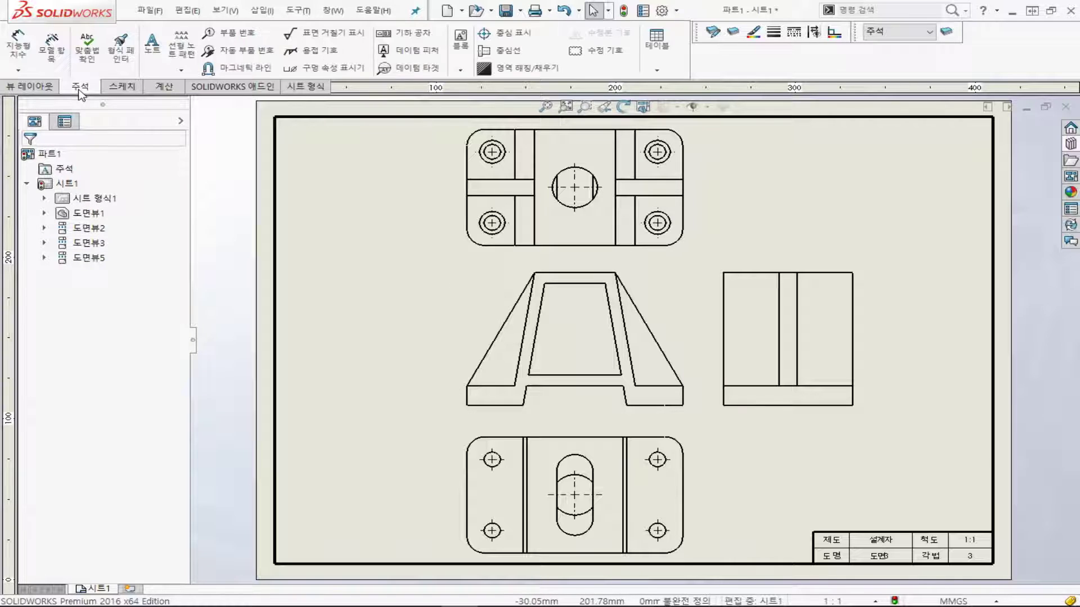
pyautogui.click(537, 37)
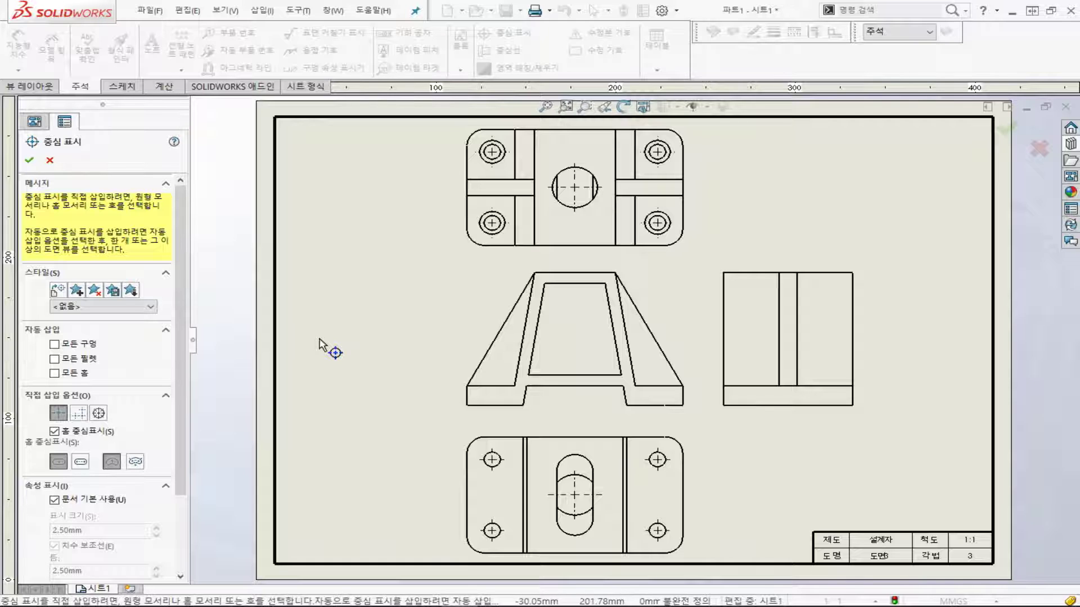
pyautogui.click(591, 178)
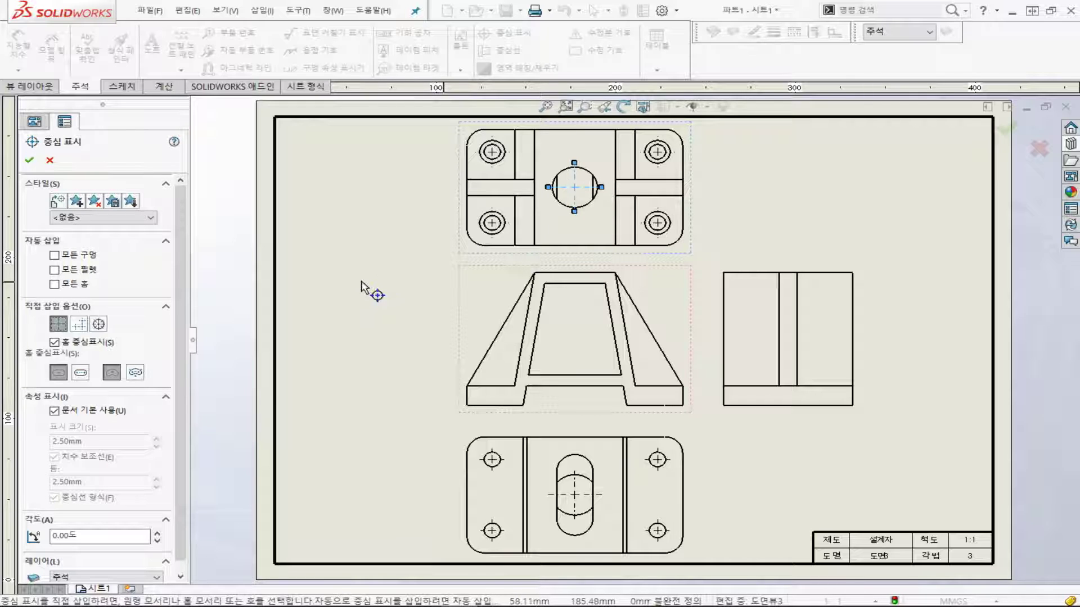
# Switch the slot center mark option to slot ends and add center marks at both end arcs of the bottom view's slot
pyautogui.click(582, 460)
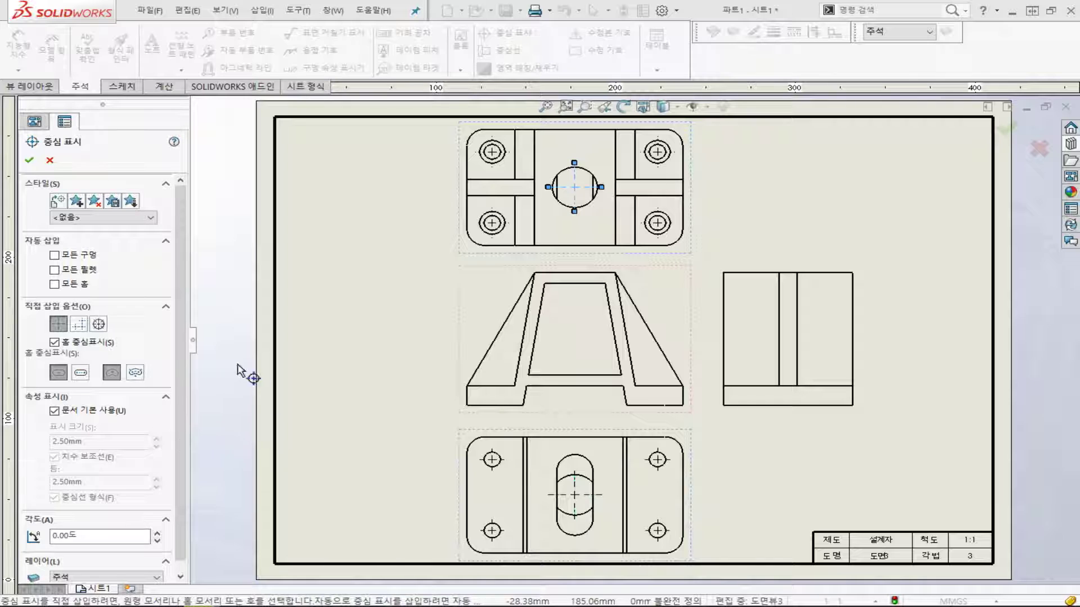
pyautogui.click(81, 375)
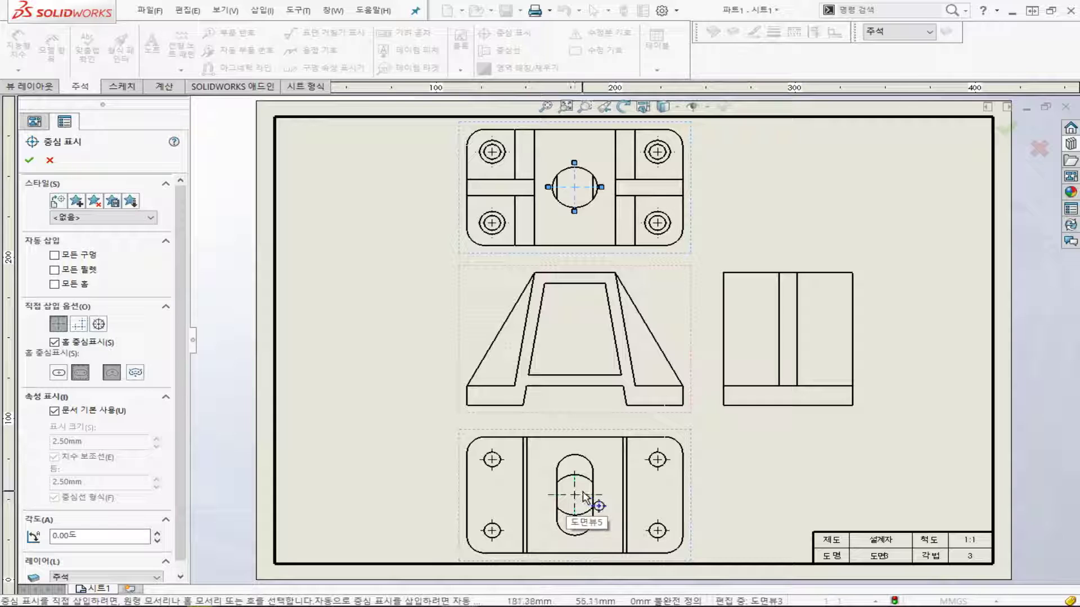
pyautogui.click(573, 533)
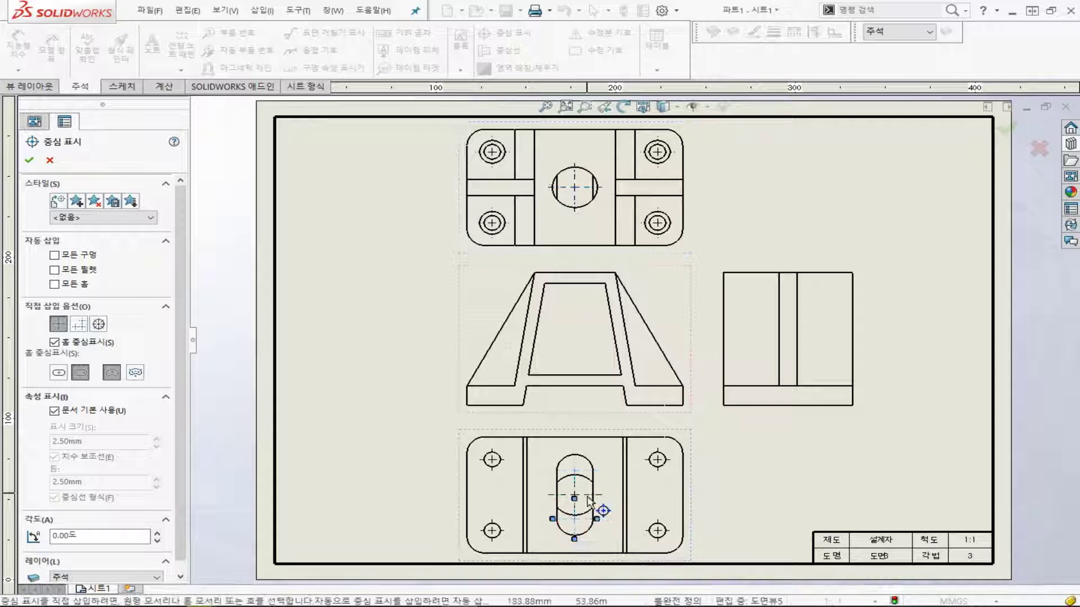
pyautogui.click(578, 460)
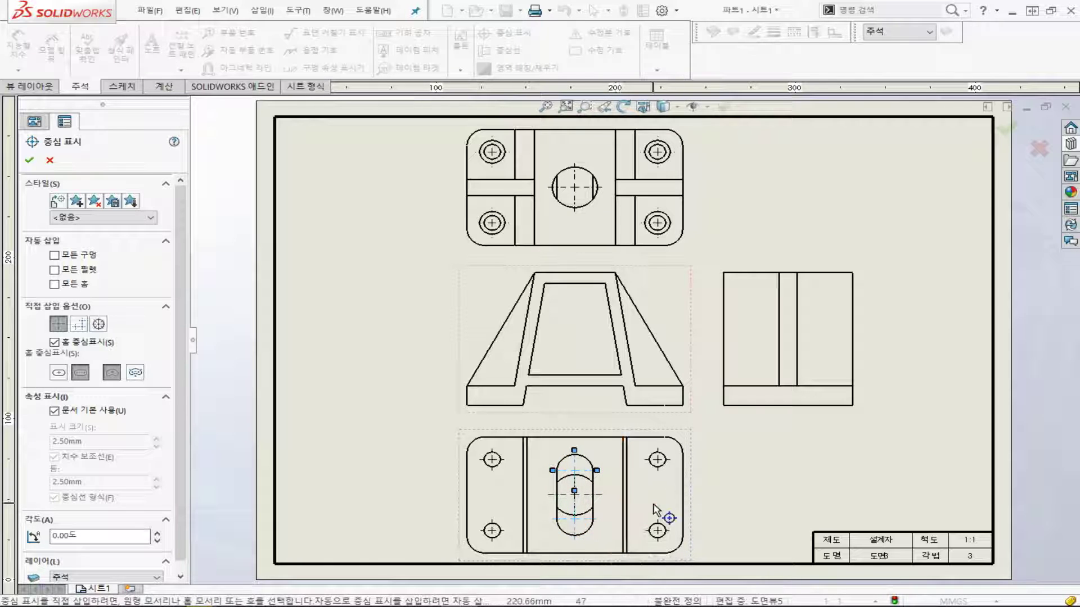
pyautogui.scroll(-1, 604, 495)
pyautogui.scroll(-3, 604, 495)
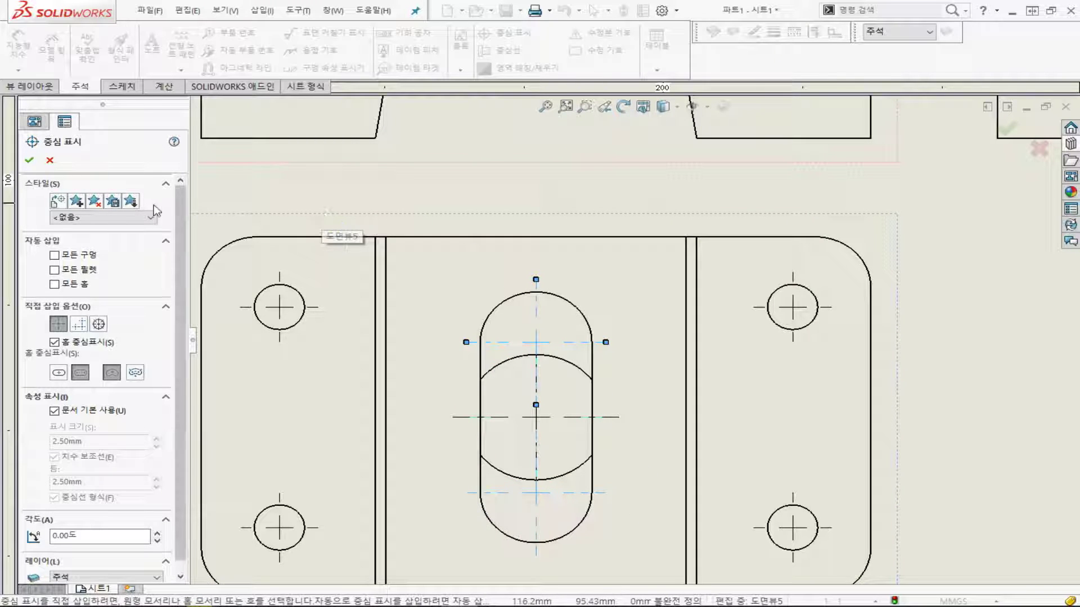
pyautogui.click(31, 161)
pyautogui.scroll(5, 524, 190)
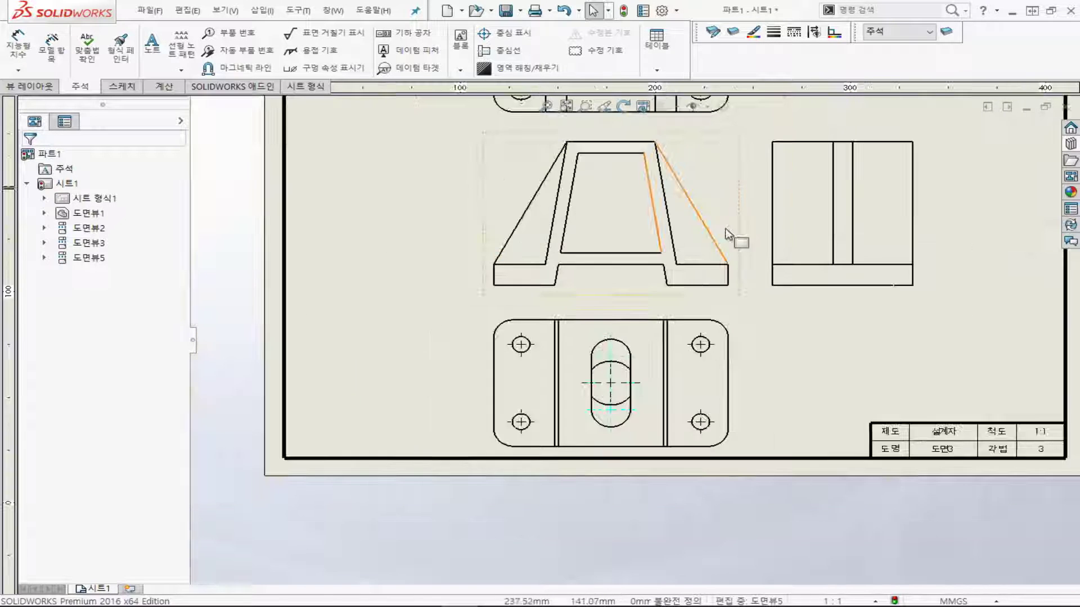
pyautogui.scroll(3, 770, 241)
pyautogui.scroll(-2, 748, 269)
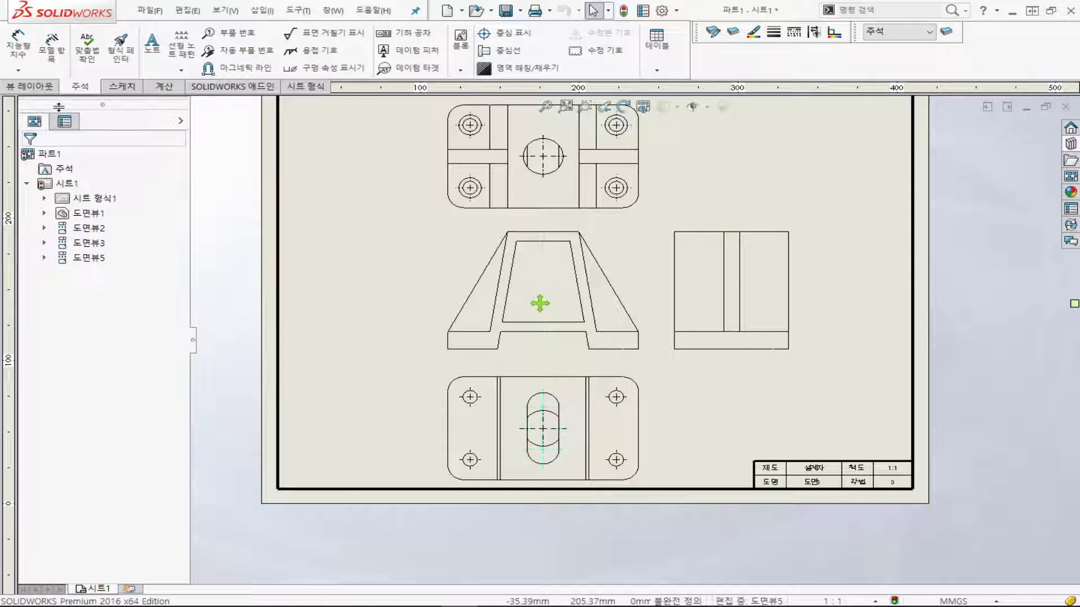
# Create a section view with a vertical cutting line through the front view's left mounting holes, placed left of the front view
pyautogui.click(33, 86)
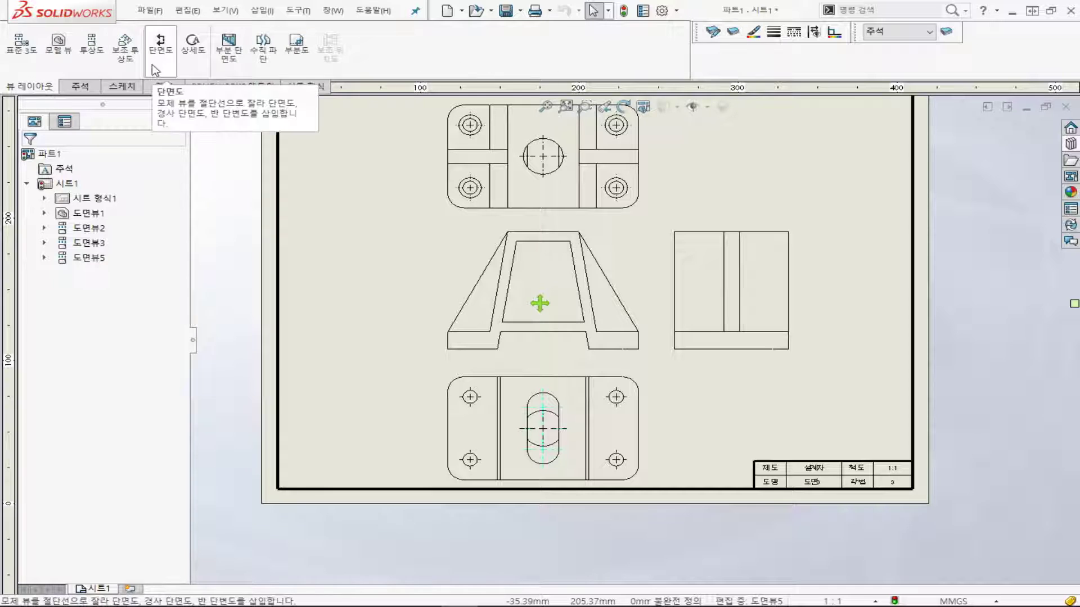
pyautogui.click(160, 49)
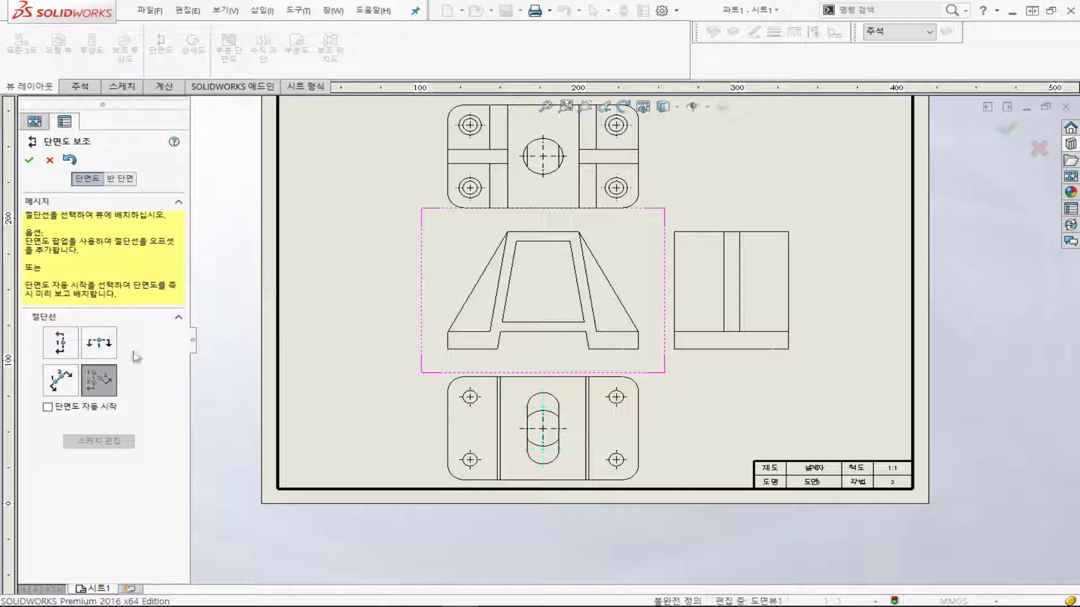
pyautogui.click(60, 345)
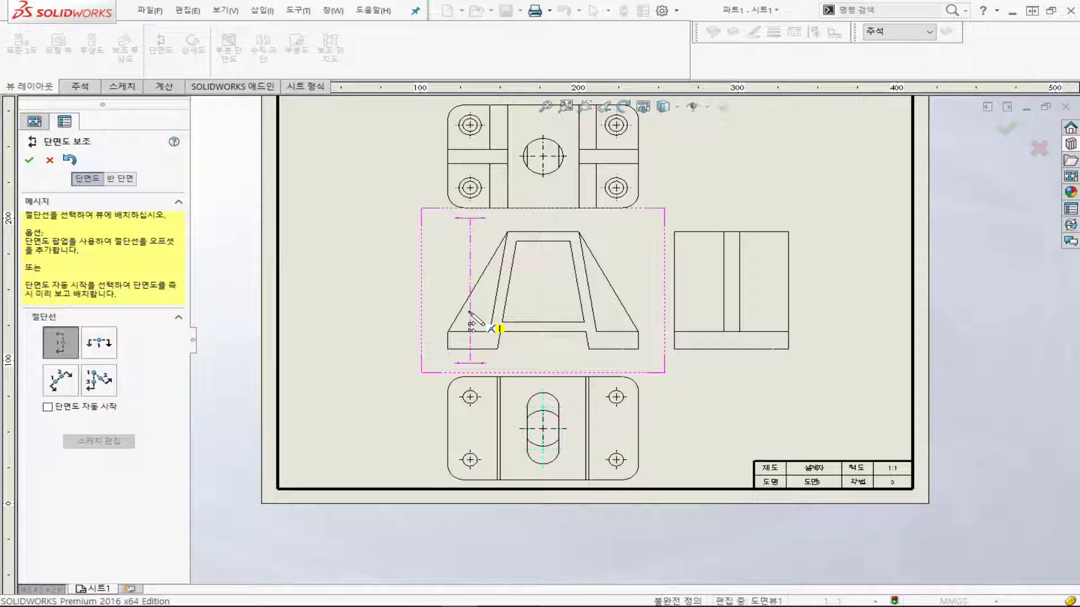
pyautogui.click(471, 323)
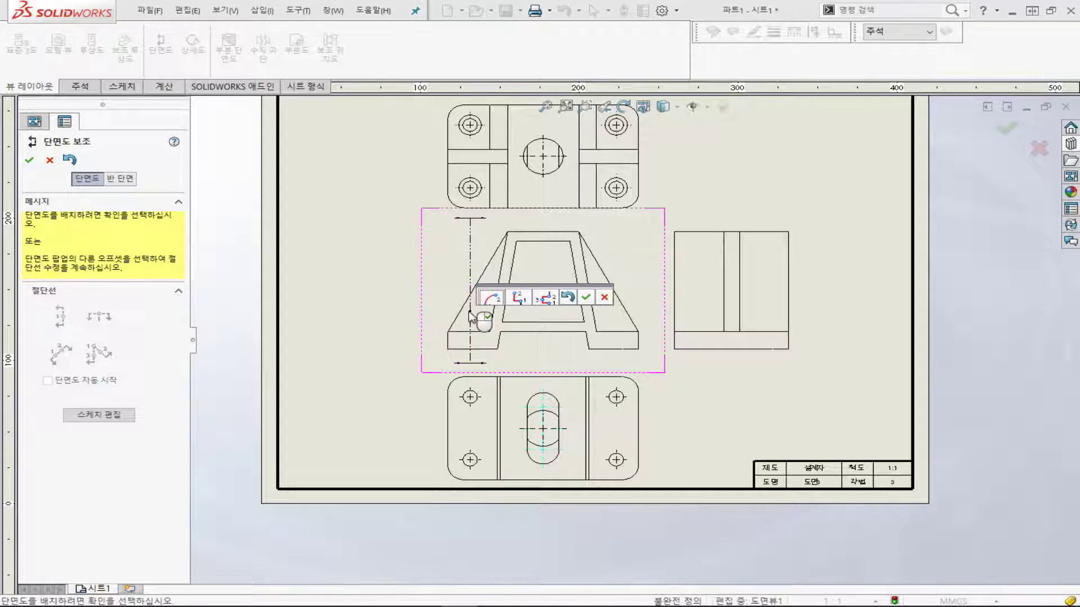
pyautogui.click(585, 298)
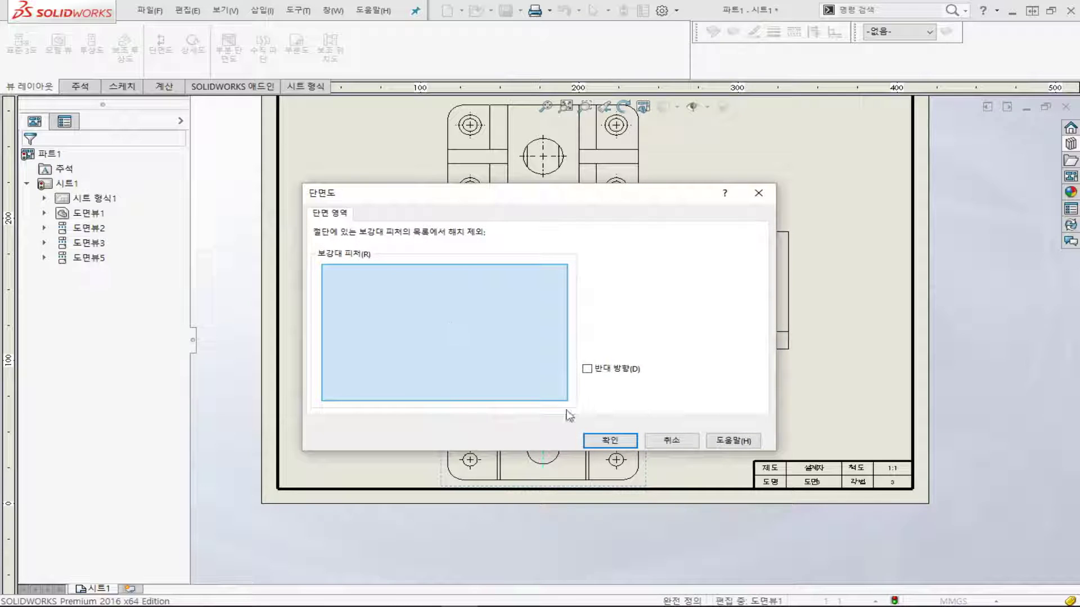
pyautogui.click(609, 440)
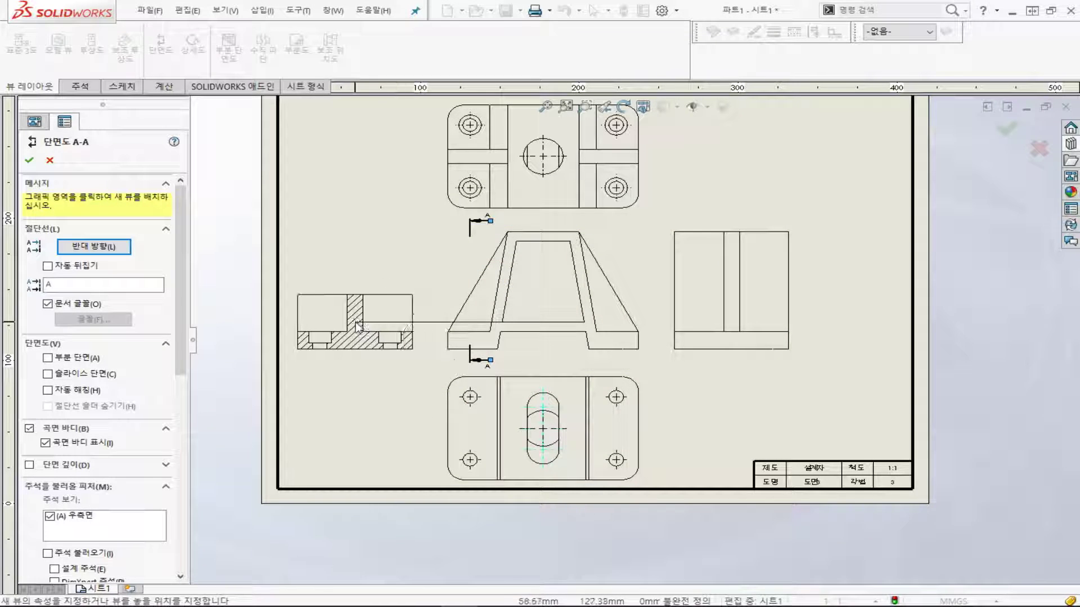
pyautogui.click(366, 325)
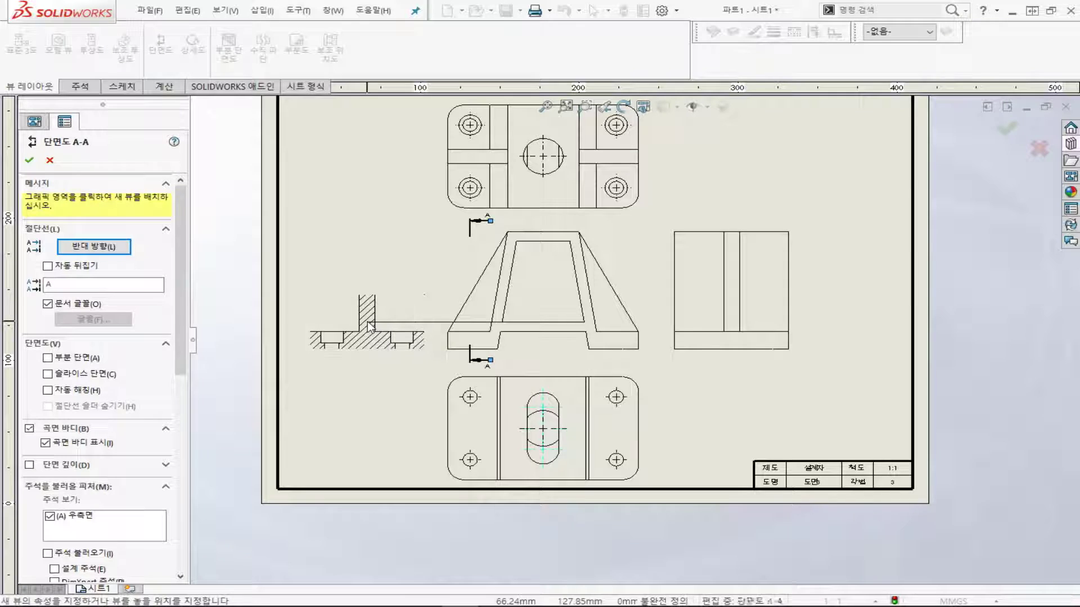
pyautogui.click(29, 161)
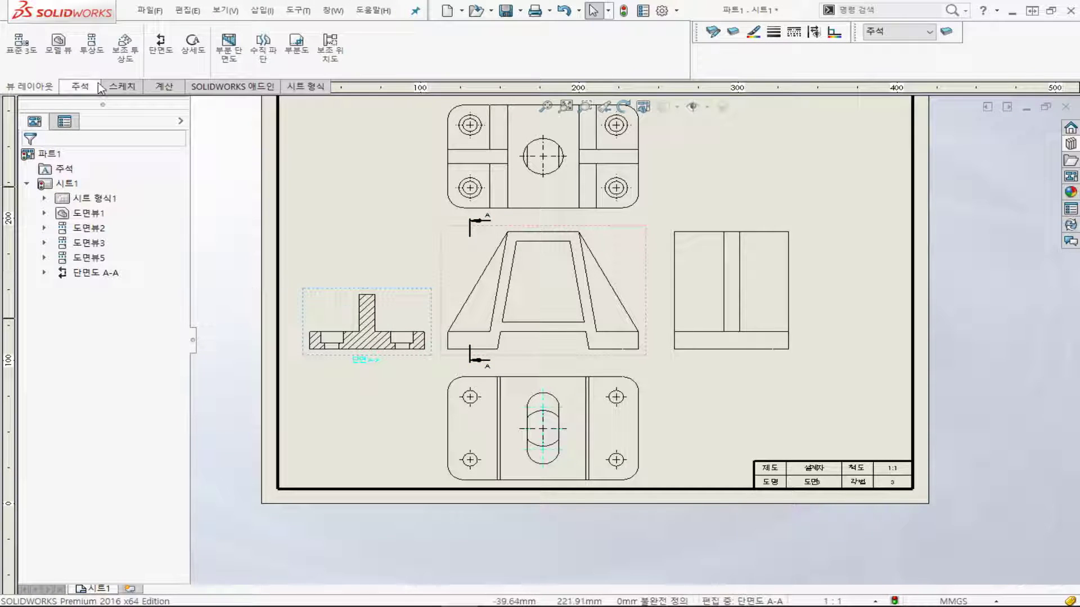
# Add a vertical centerline to the top view between the two vertical edges on either side of the central circle
pyautogui.click(79, 86)
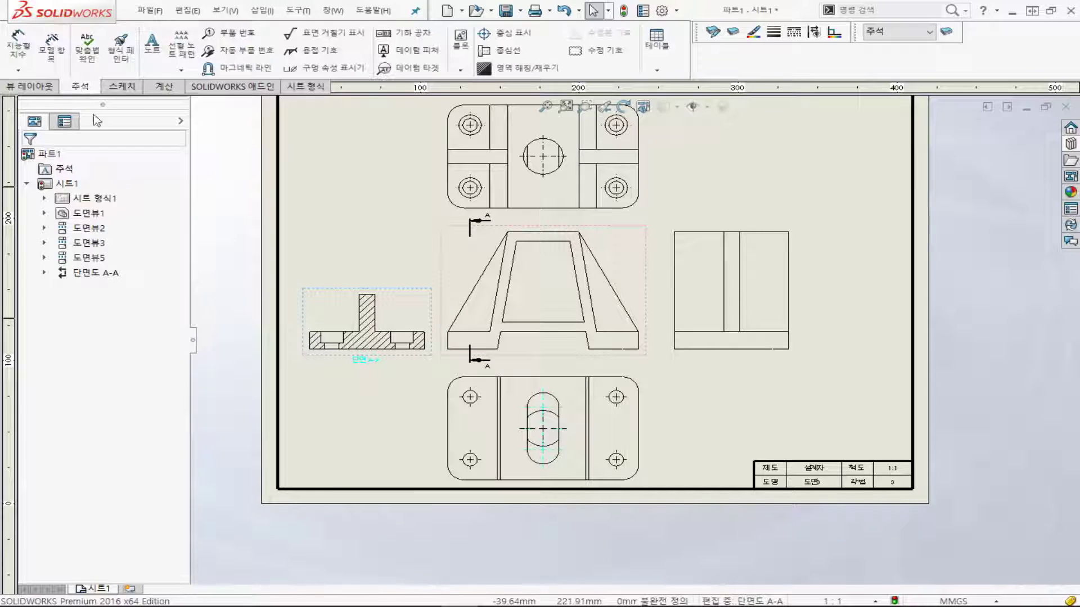
pyautogui.click(223, 188)
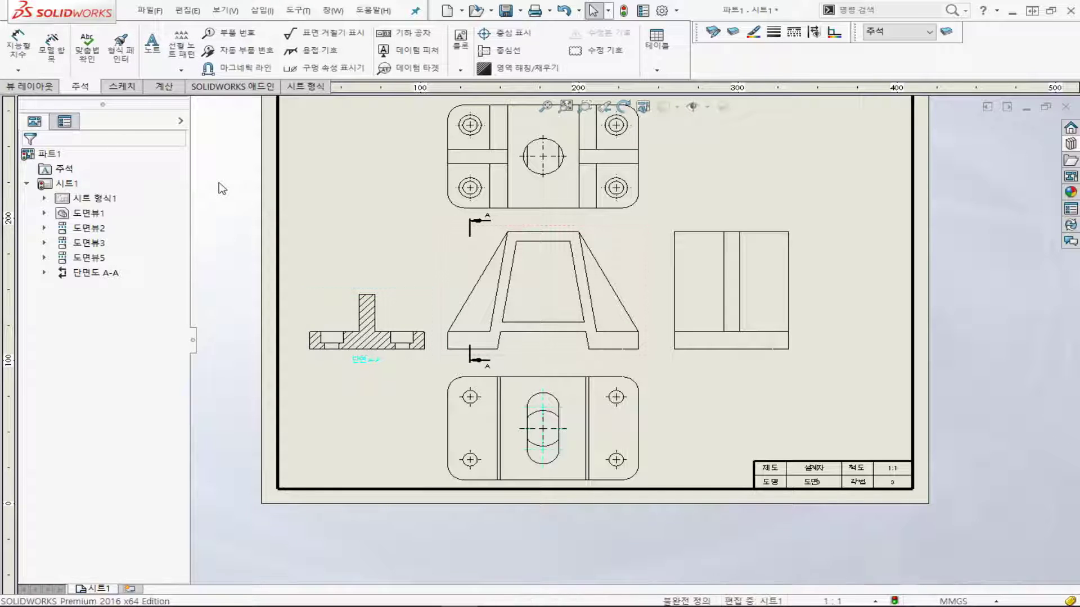
pyautogui.click(506, 51)
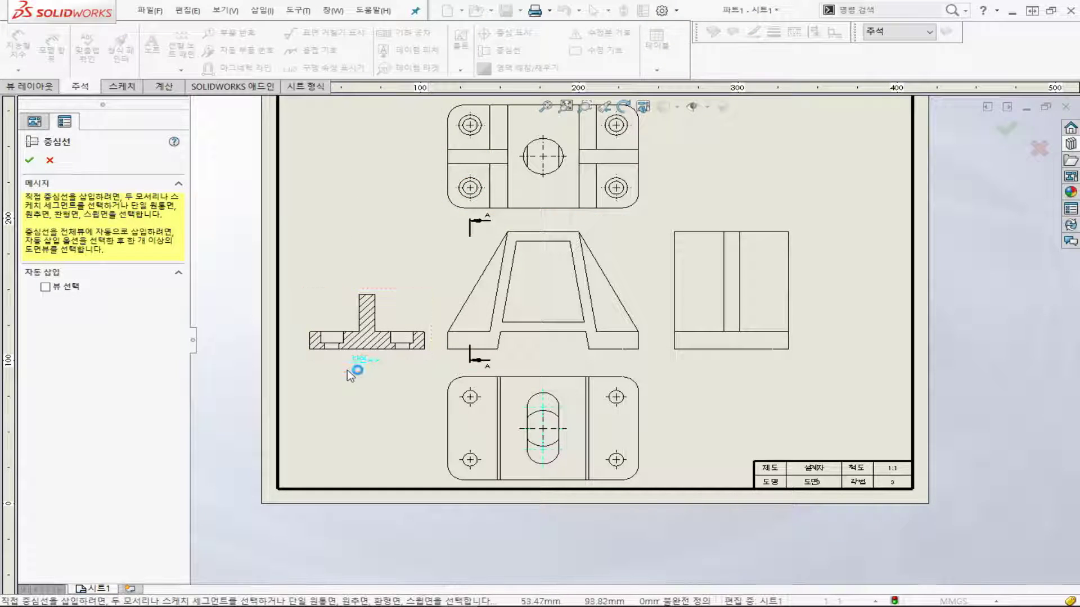
pyautogui.click(509, 192)
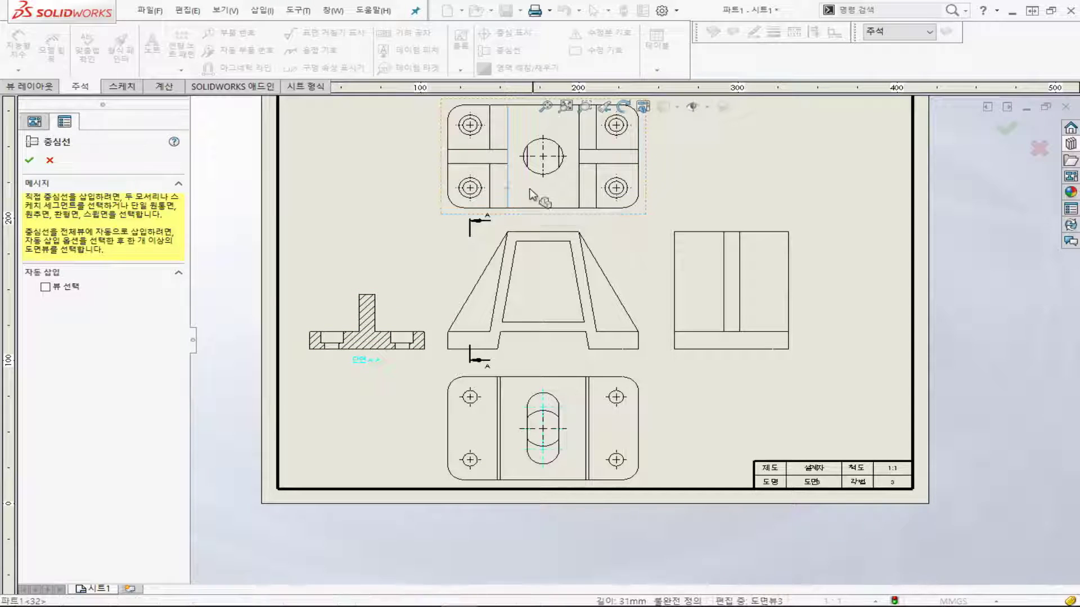
pyautogui.click(577, 193)
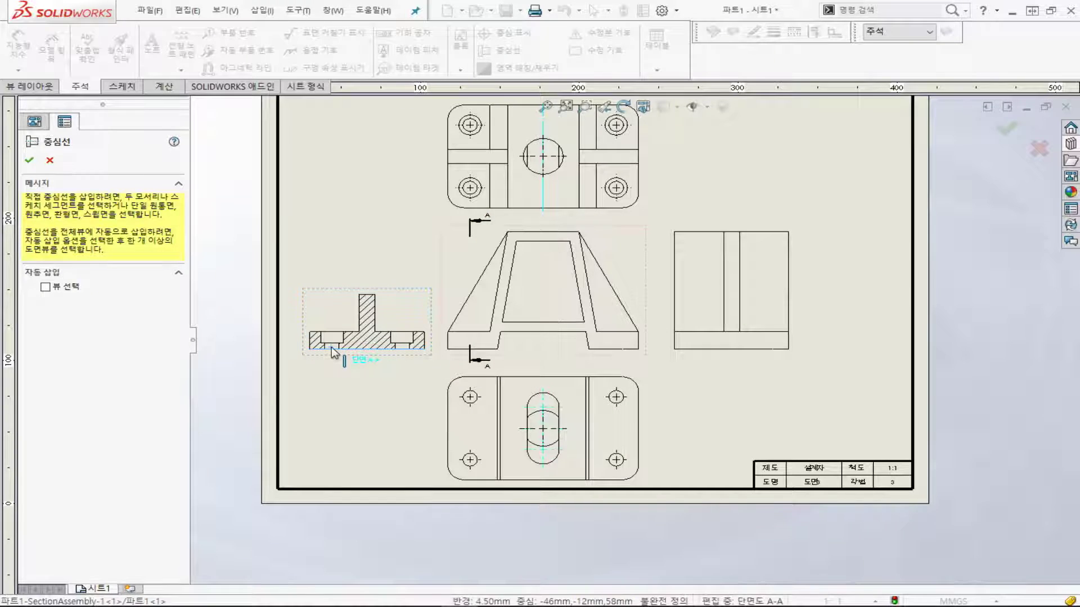
# Add centerlines through both counterbored holes in section view A-A and finish the Centerline command
pyautogui.scroll(-2, 337, 355)
pyautogui.scroll(-1, 275, 333)
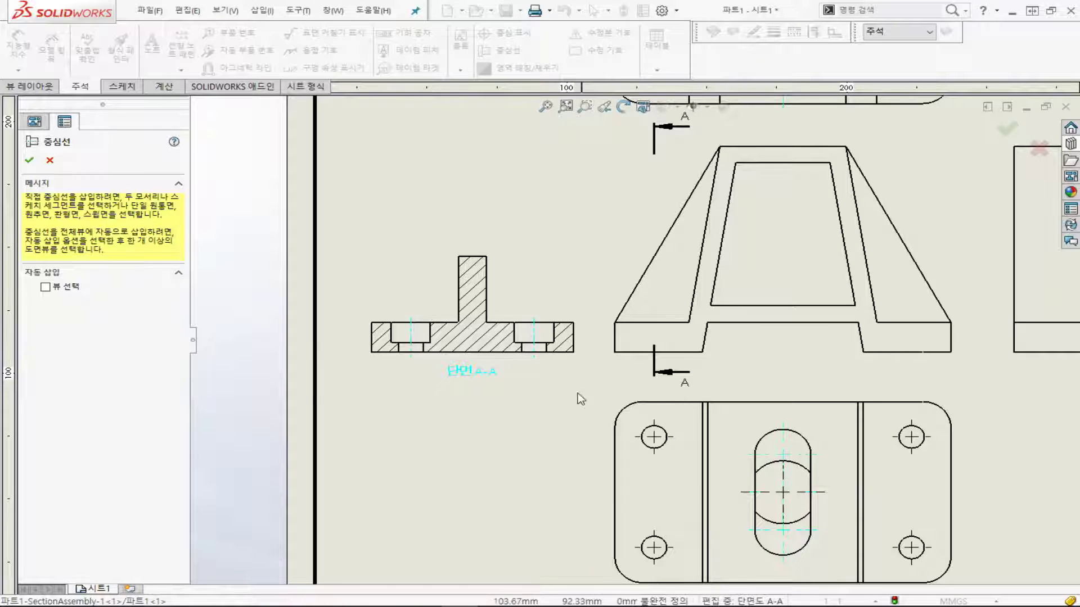
pyautogui.scroll(4, 652, 404)
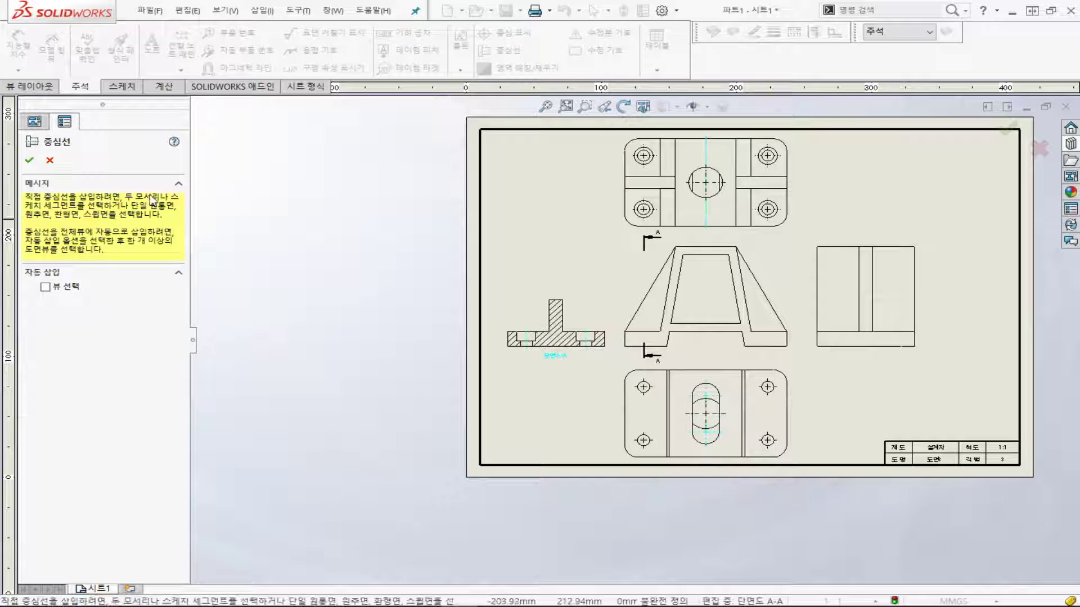
pyautogui.click(30, 160)
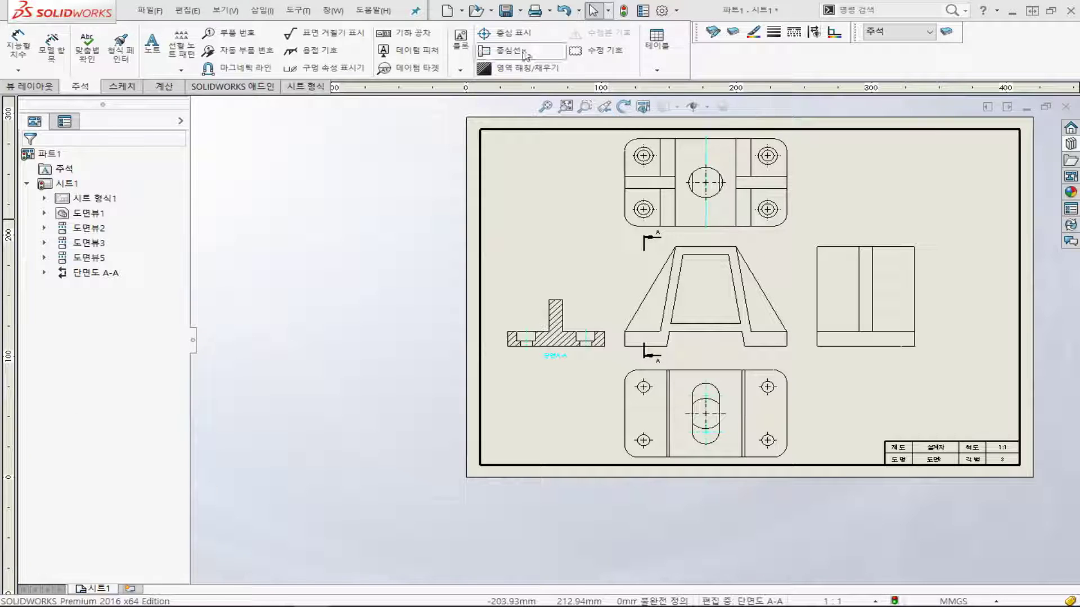
pyautogui.click(547, 107)
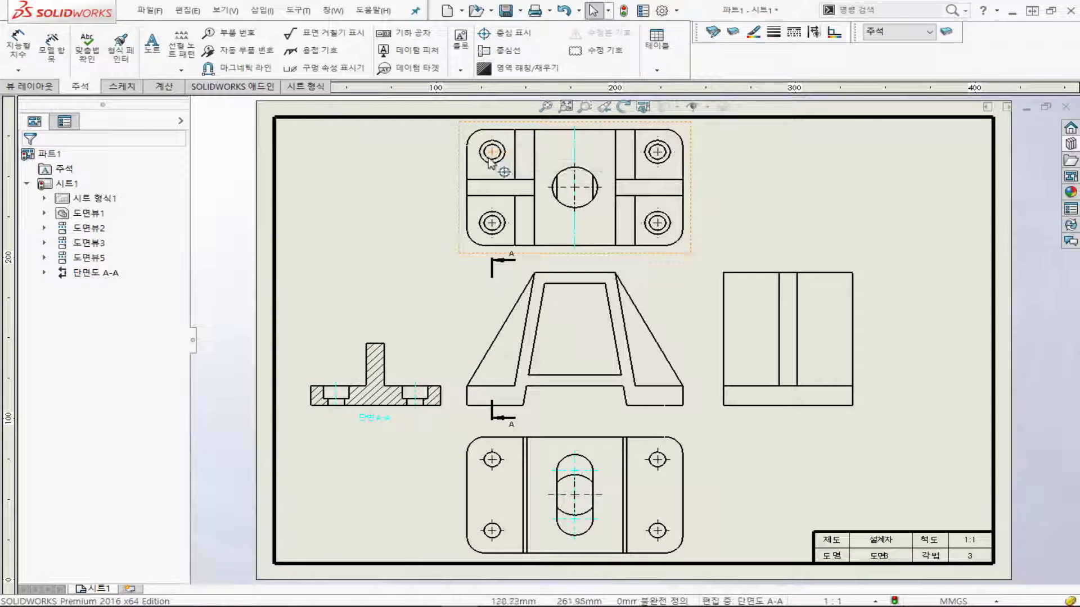